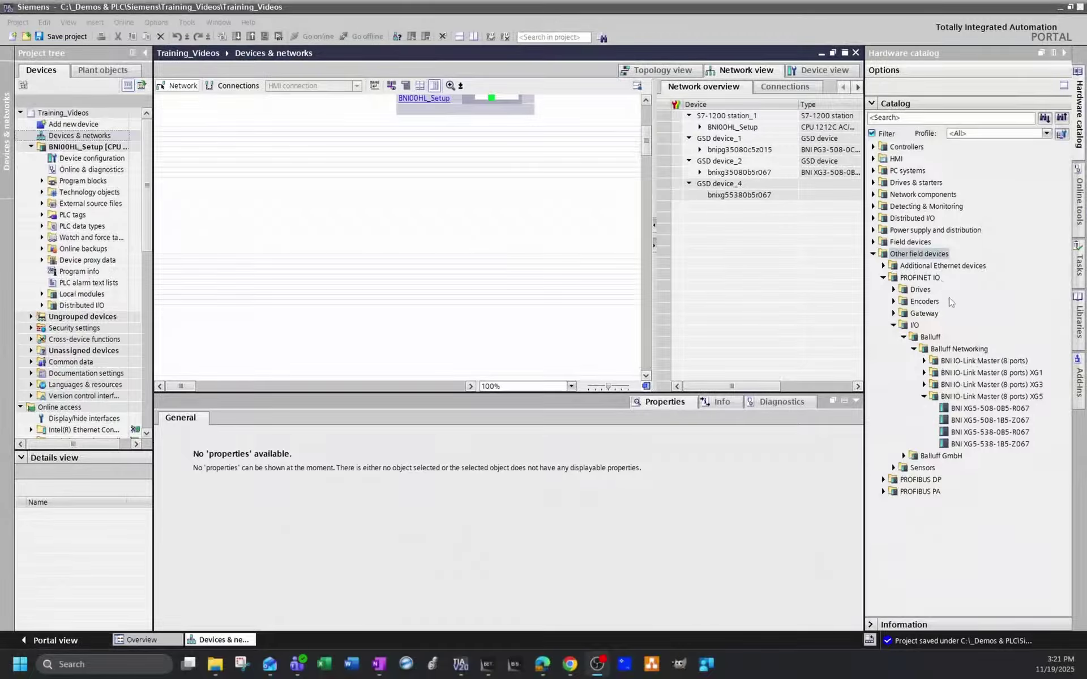
Add a BNI XG5-508-1B5-Z067 to the network and examine the IO-Link device submodules available for it
left_click_drag(974, 424, 453, 207)
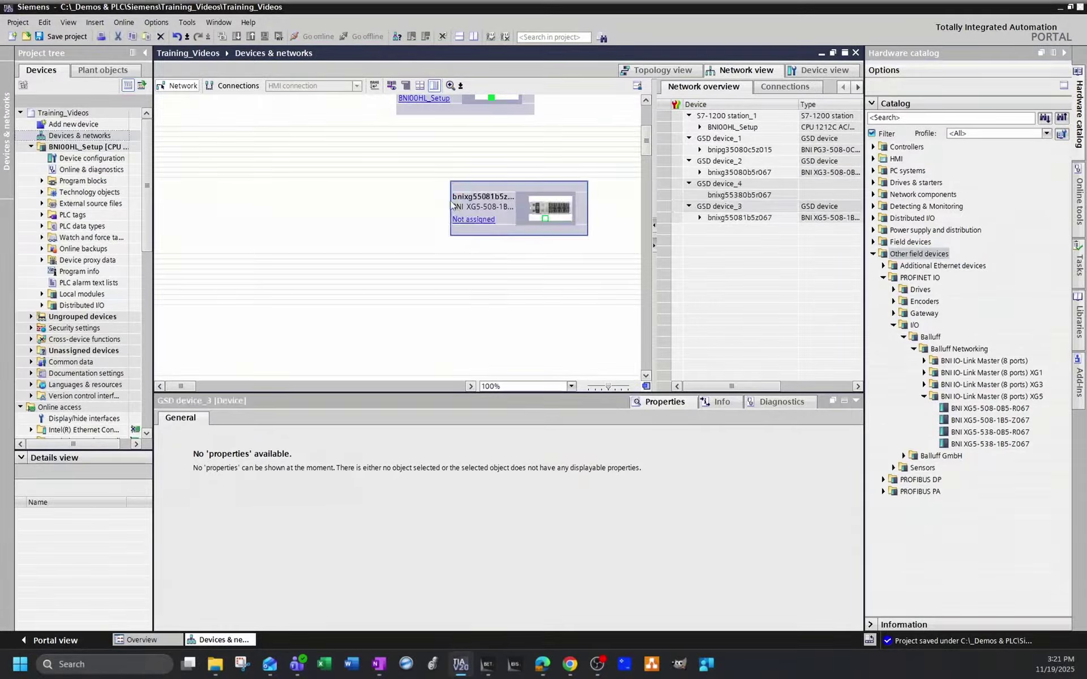
double_click(497, 189)
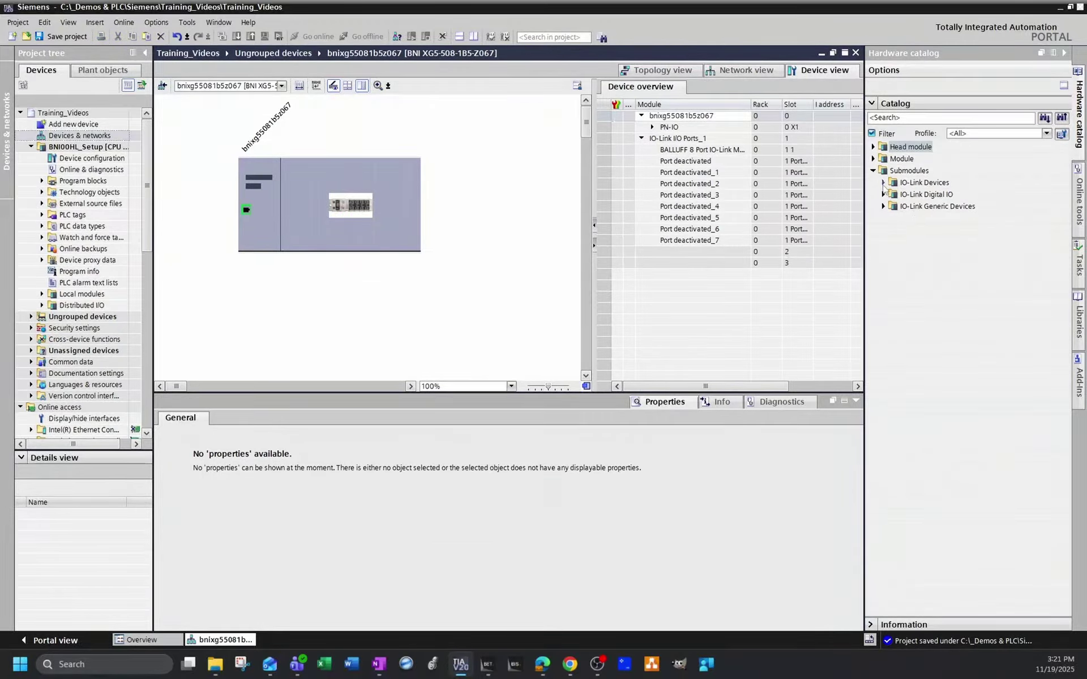
left_click(883, 183)
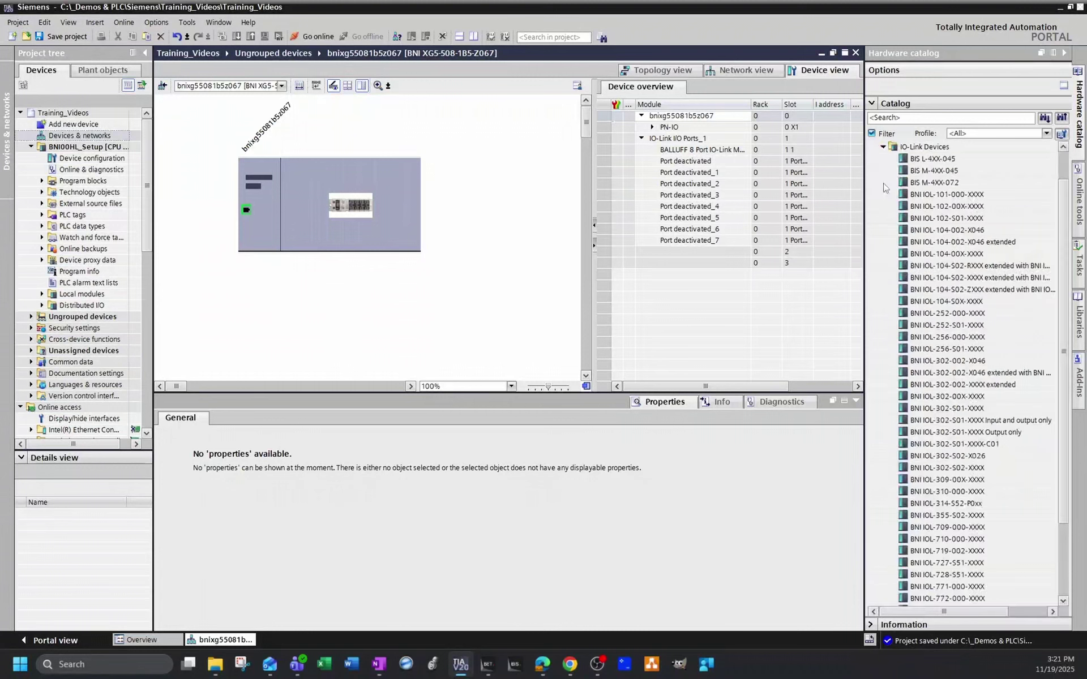
left_click(882, 148)
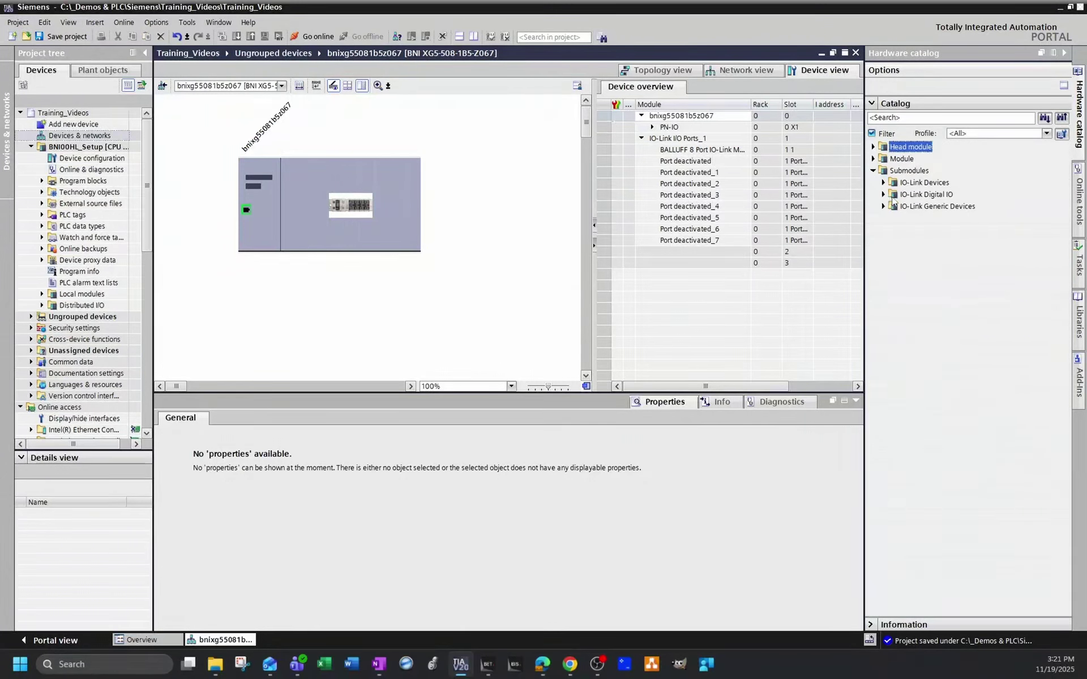
Delete the newly added BNI XG5-508-1B5-Z067 device from the project's network
left_click(86, 136)
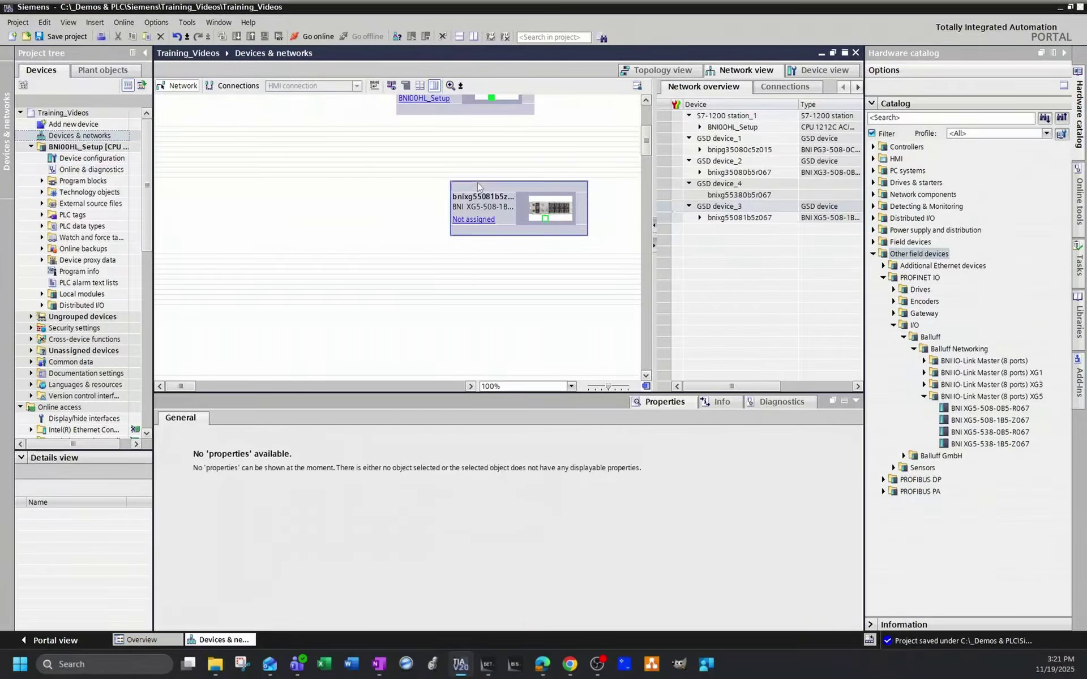
right_click(480, 186)
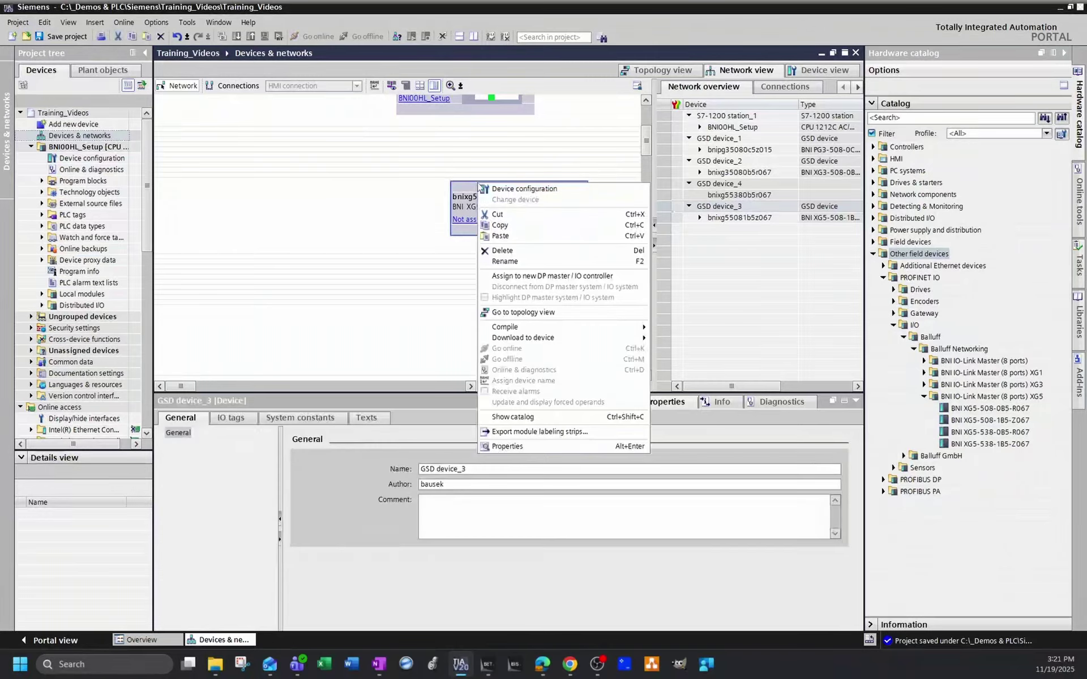
left_click(503, 250)
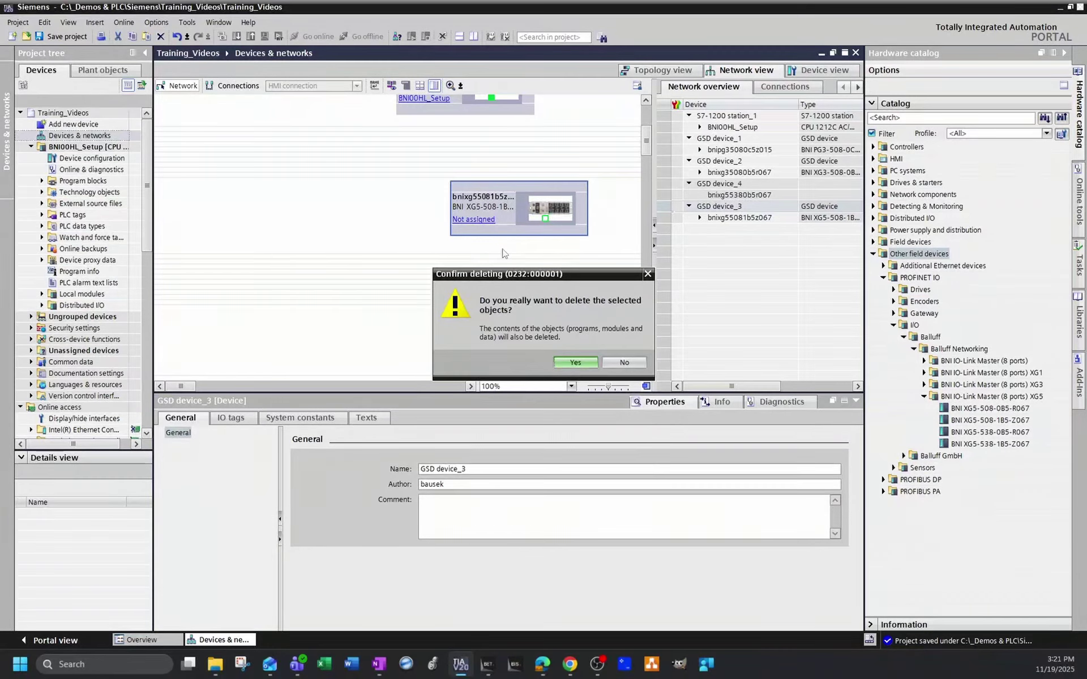
left_click(575, 362)
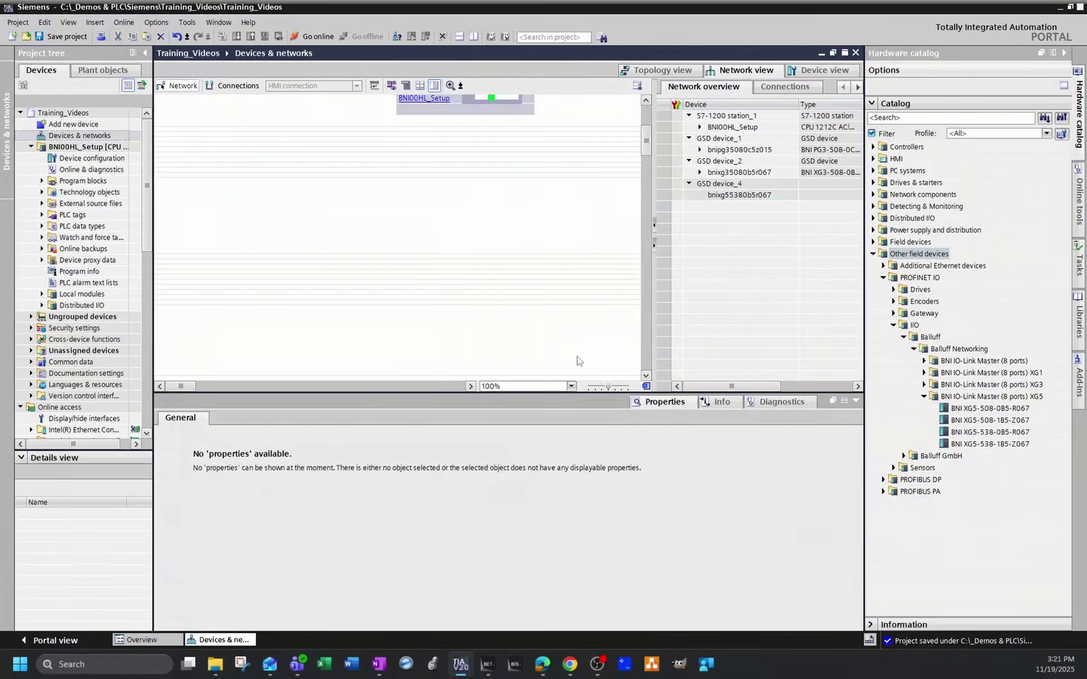
Switch to Balluff Engineering Tool and import the schunk-egp IODD archive into the topology editor's device catalog
left_click(486, 670)
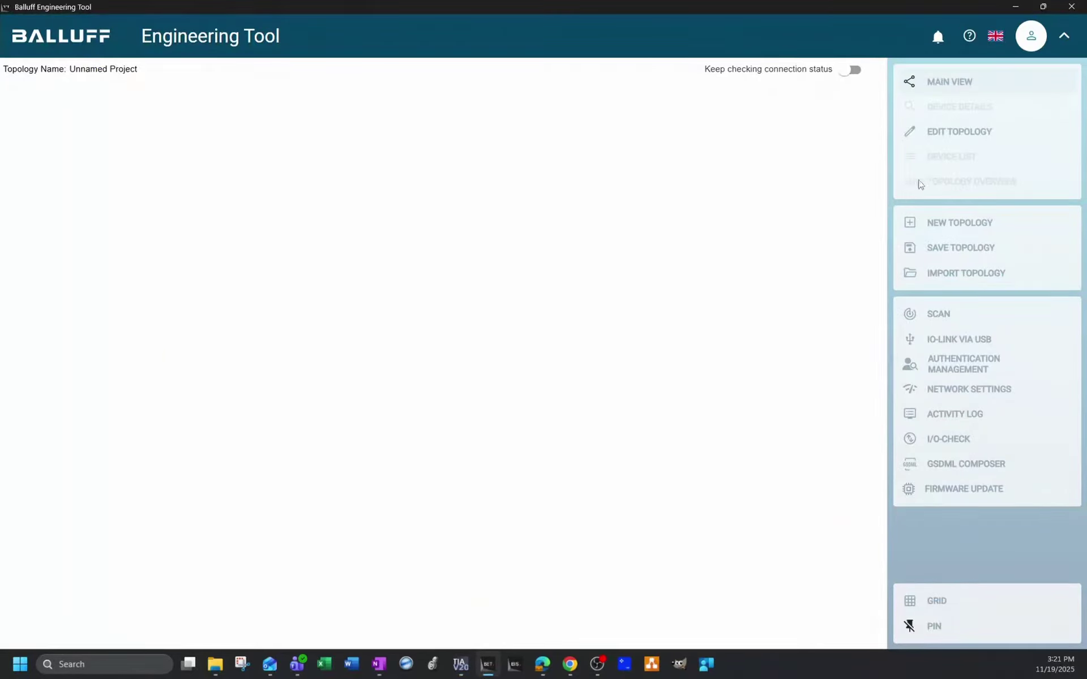
left_click(967, 137)
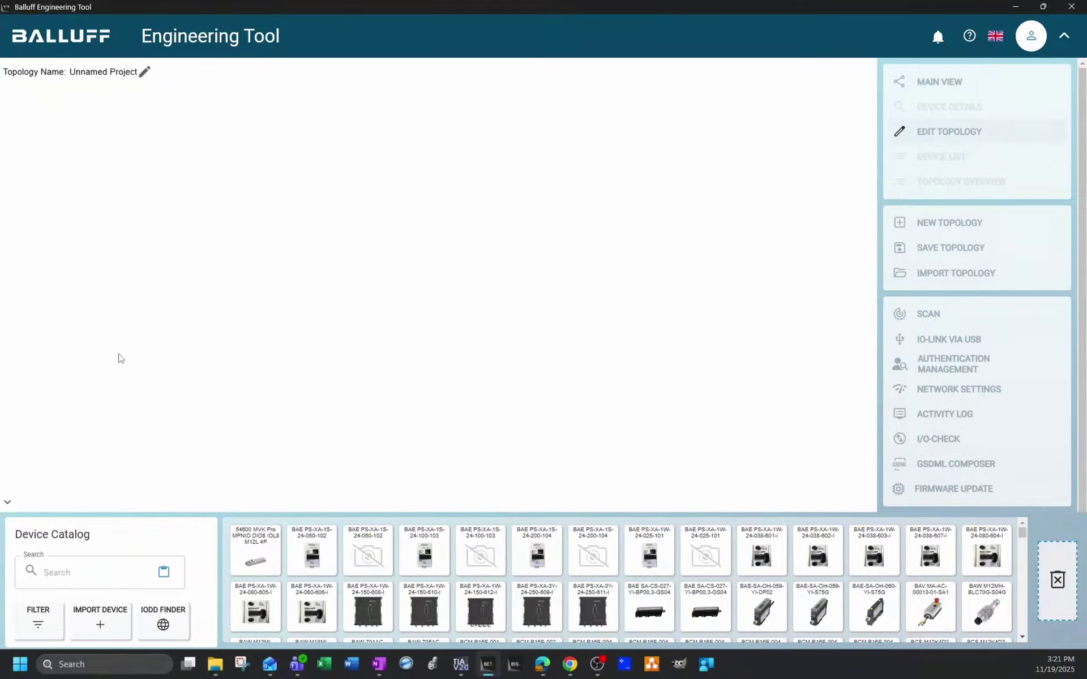
left_click(112, 626)
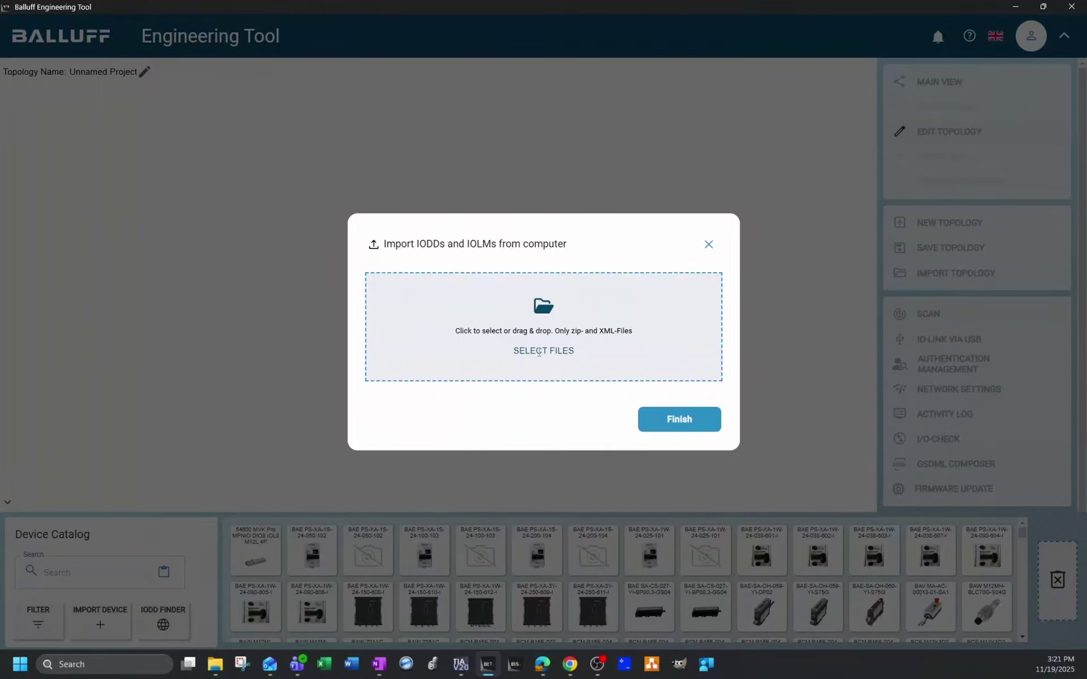
left_click(539, 351)
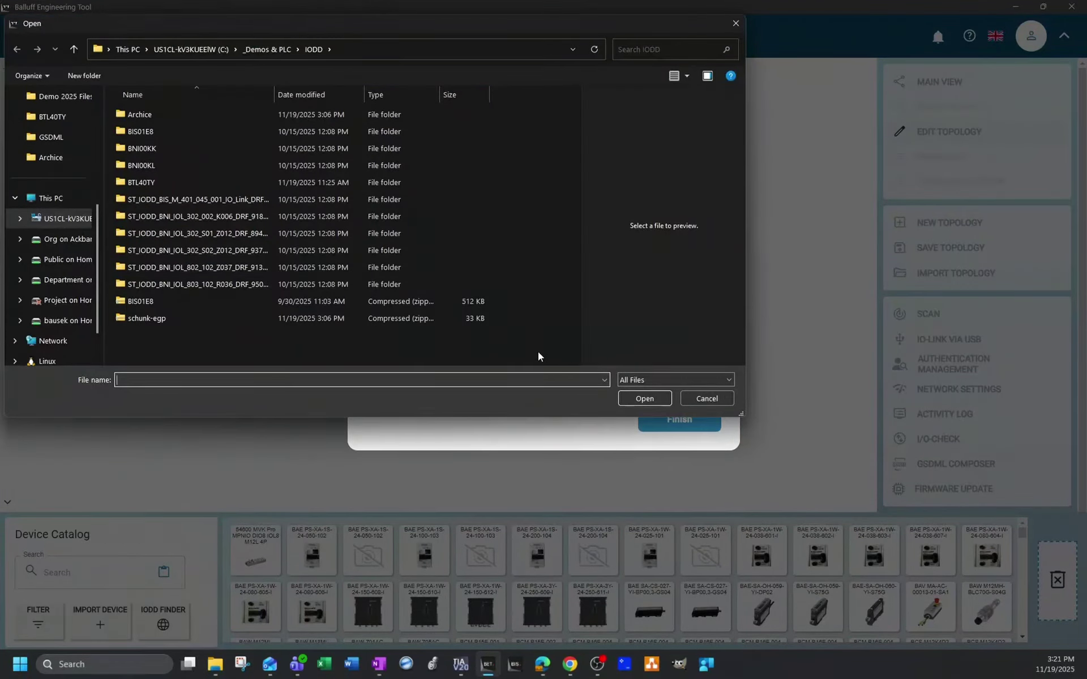
left_click(138, 322)
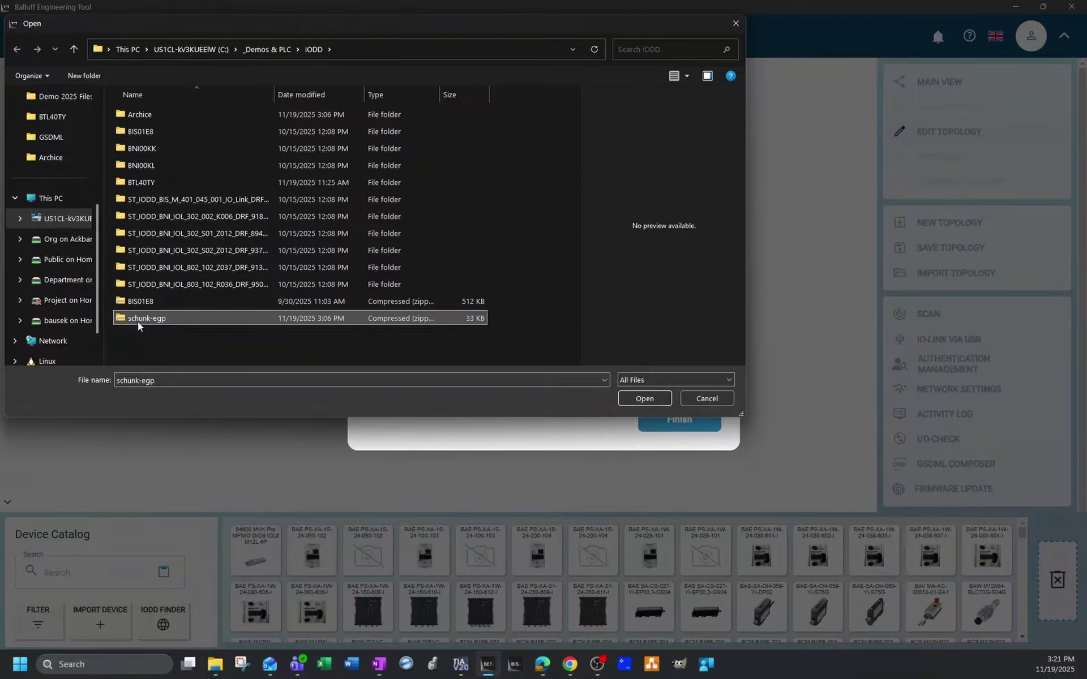
left_click(640, 400)
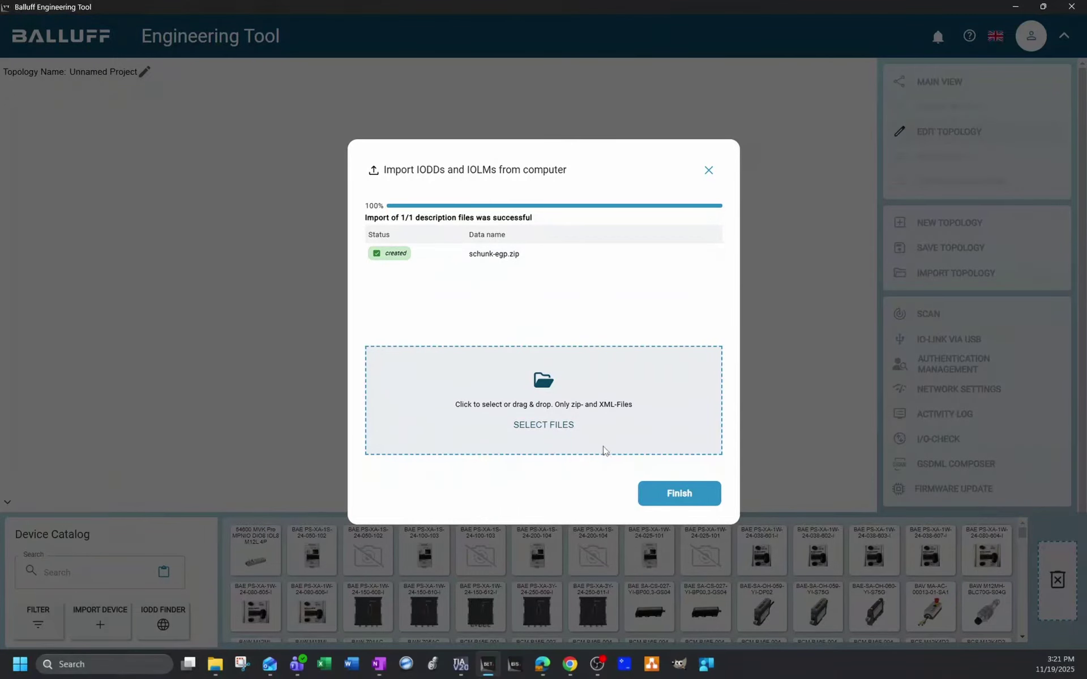
left_click(674, 495)
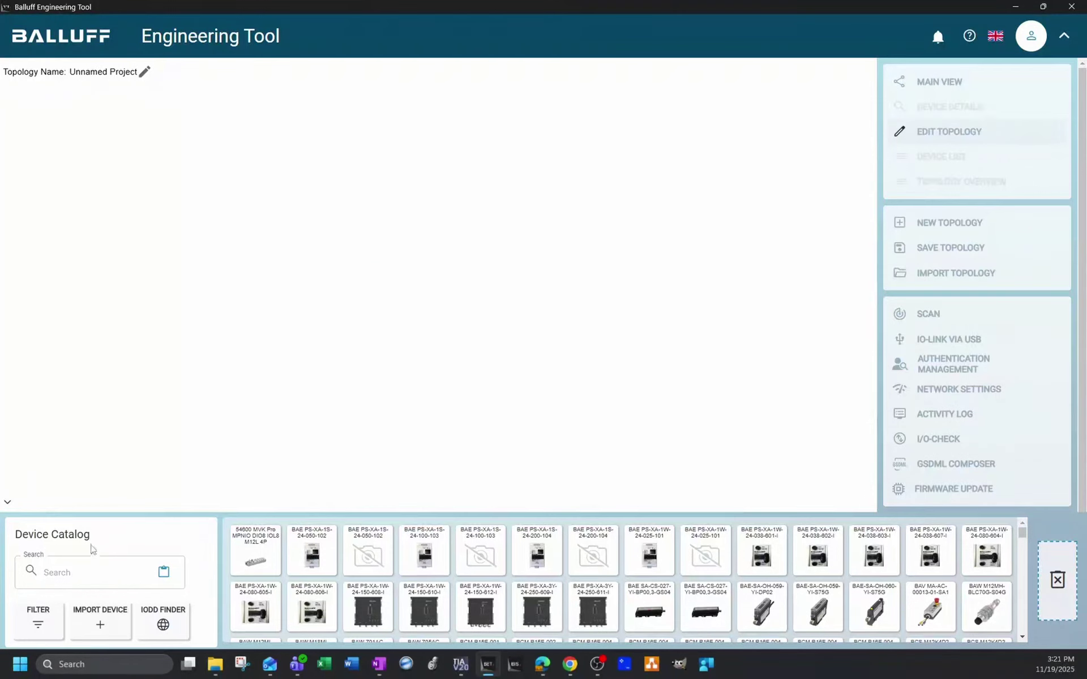
Search the device catalog for "egp", check the imported gripper's details, and clear the search
left_click(89, 572)
type("egp")
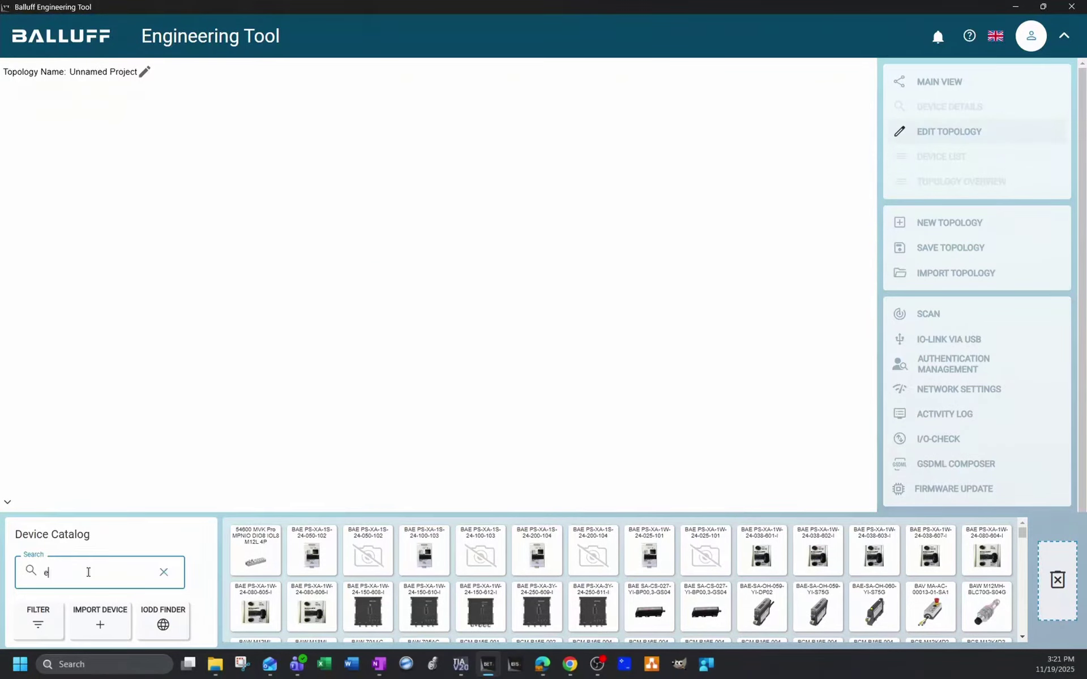
mouse_move(247, 560)
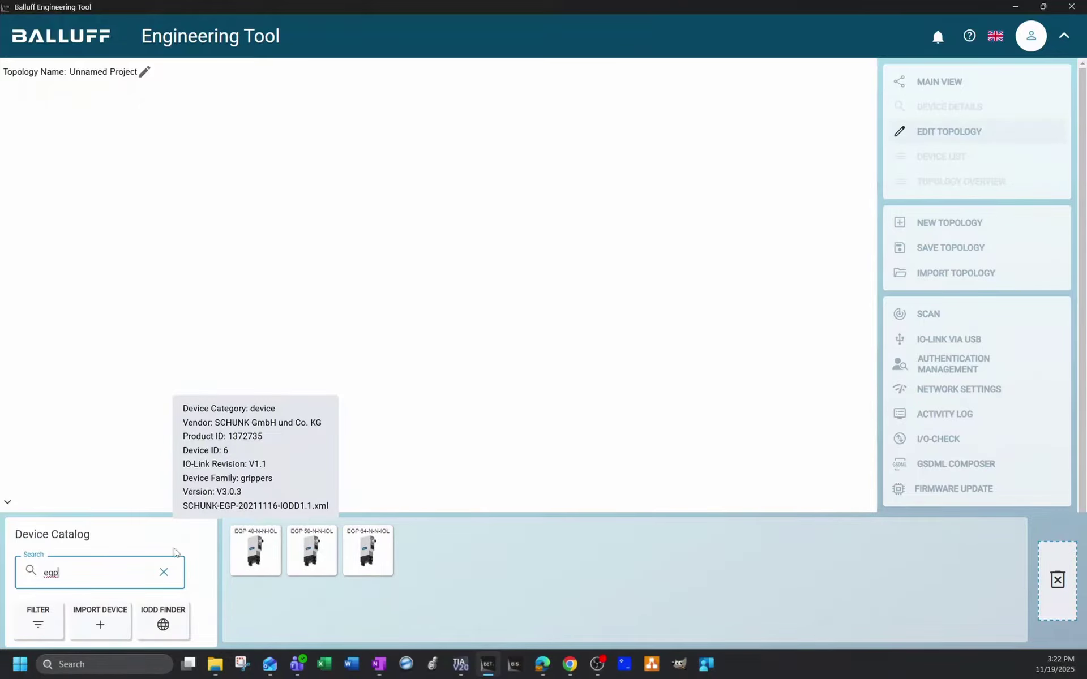
left_click(164, 572)
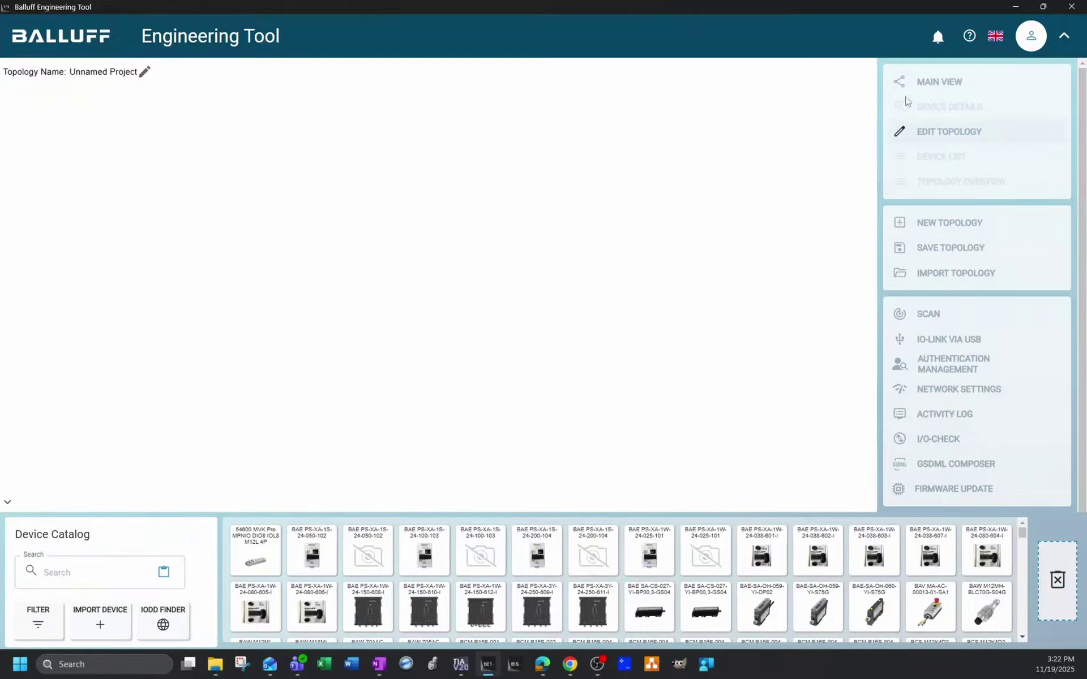
Add the BNI00K6 network module to the GSDML Composer's file configuration
left_click(928, 81)
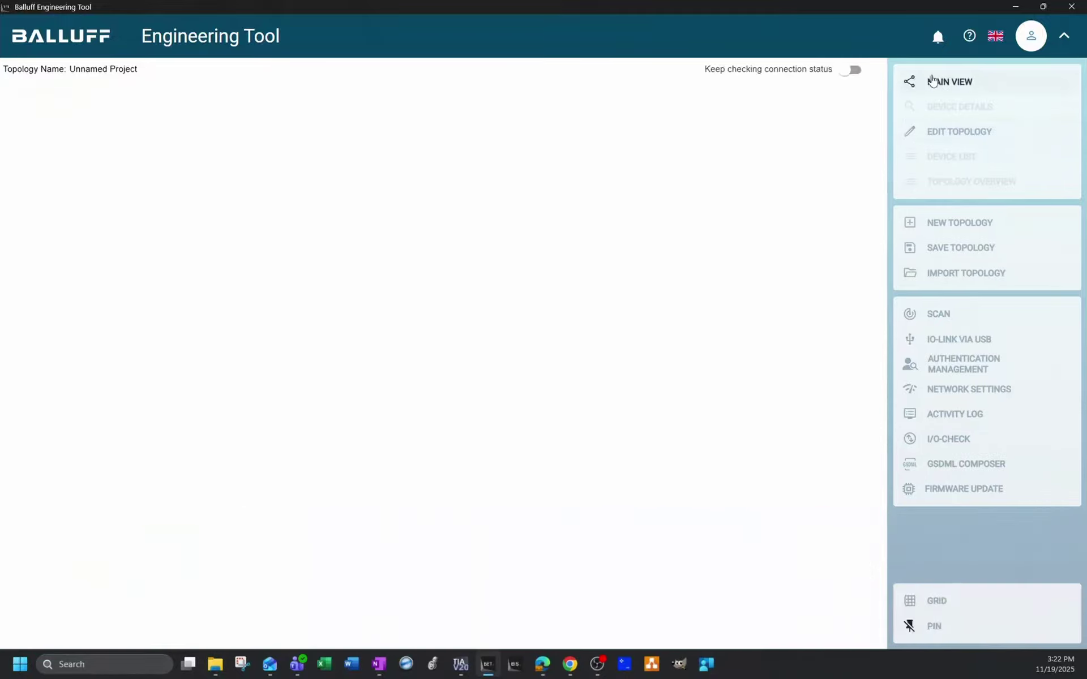
left_click(983, 472)
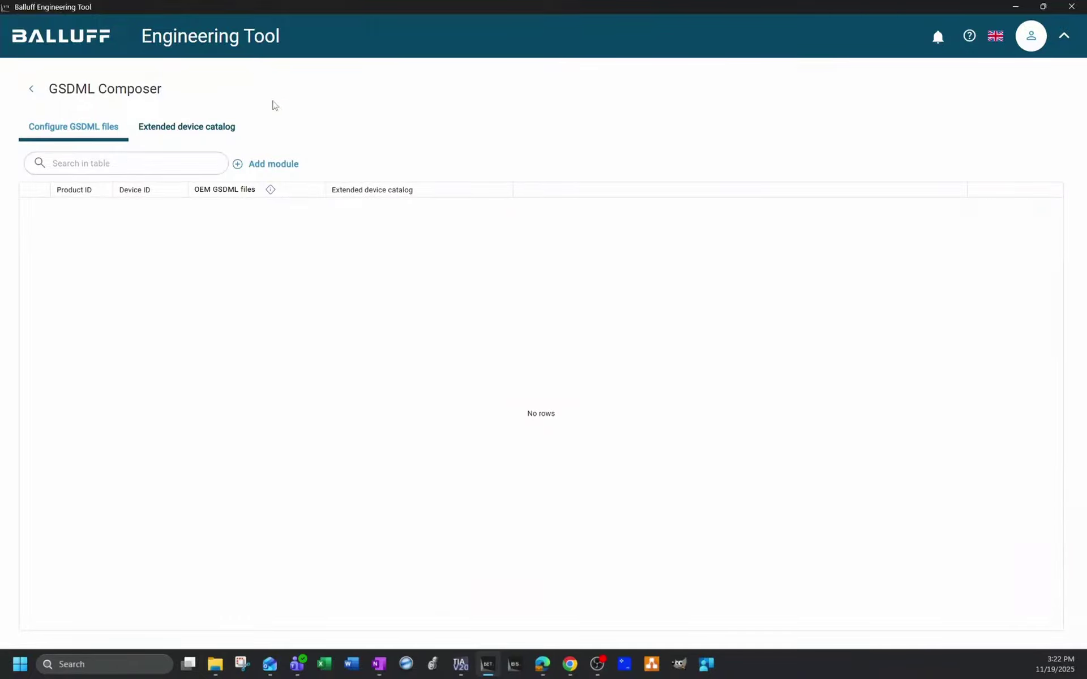
left_click(243, 163)
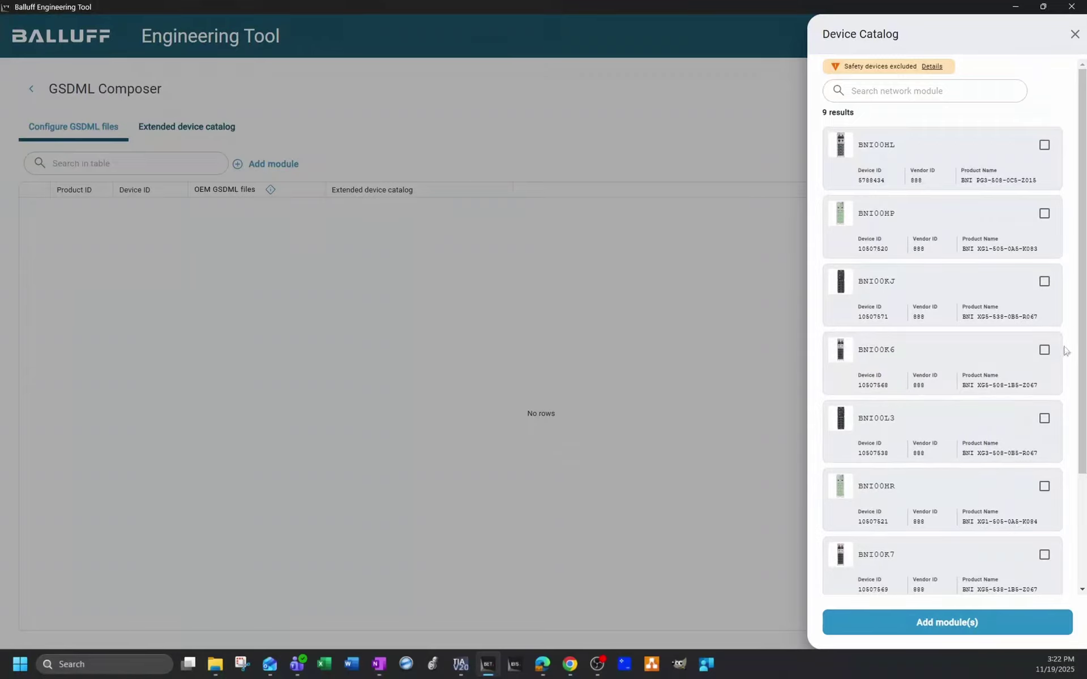
left_click(1044, 350)
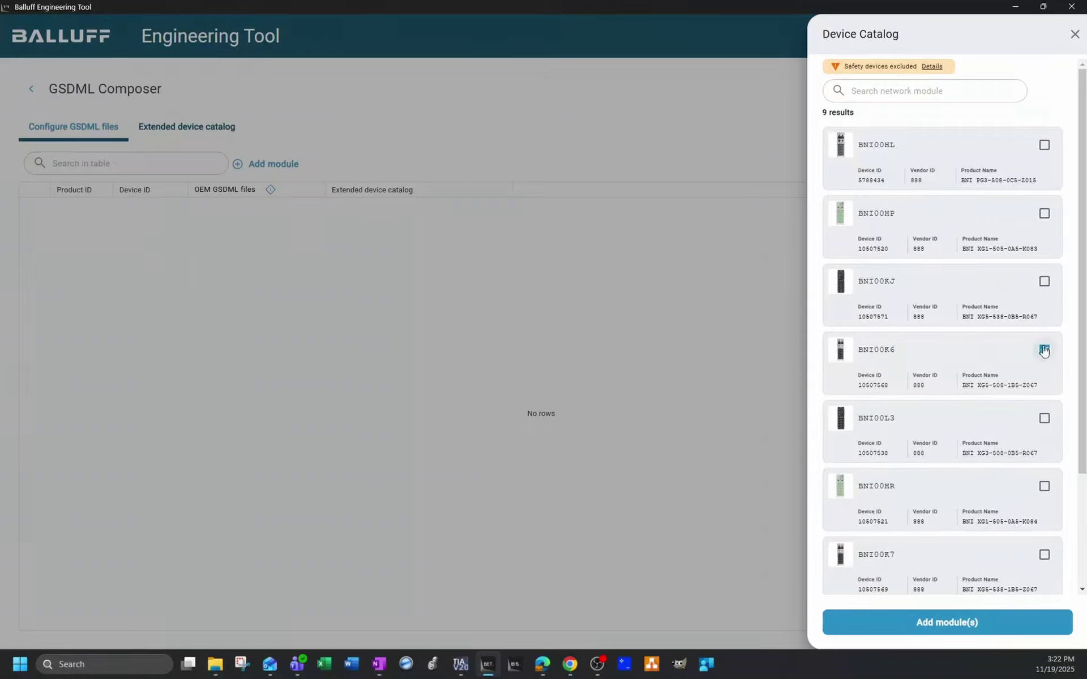
left_click(917, 622)
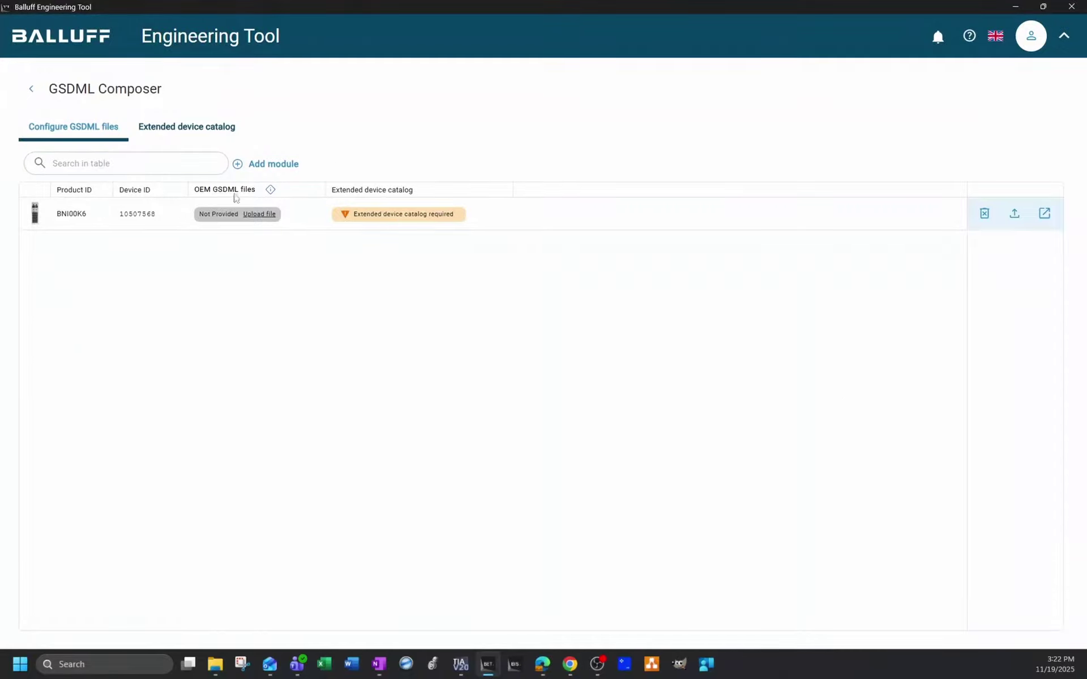
Import GSDML-V2.45-Balluff-BNI-XG5-5x8-xB5-x0xx-20250815 from the Siemens GSDML folder as the BNI00K6 module's OEM file
left_click(261, 217)
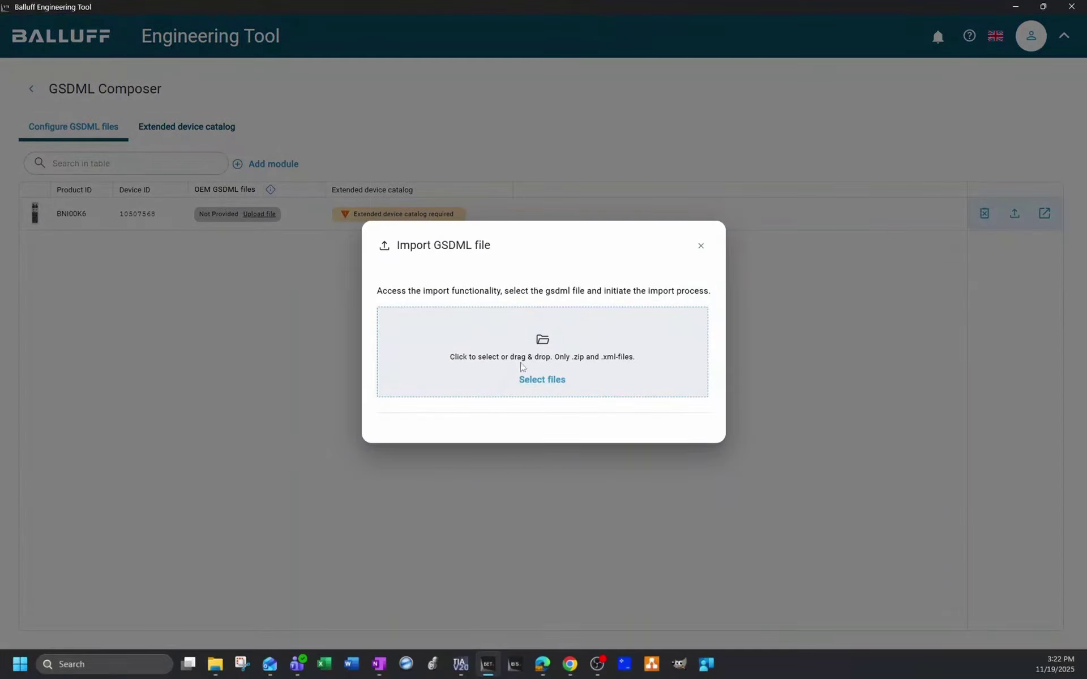
left_click(535, 381)
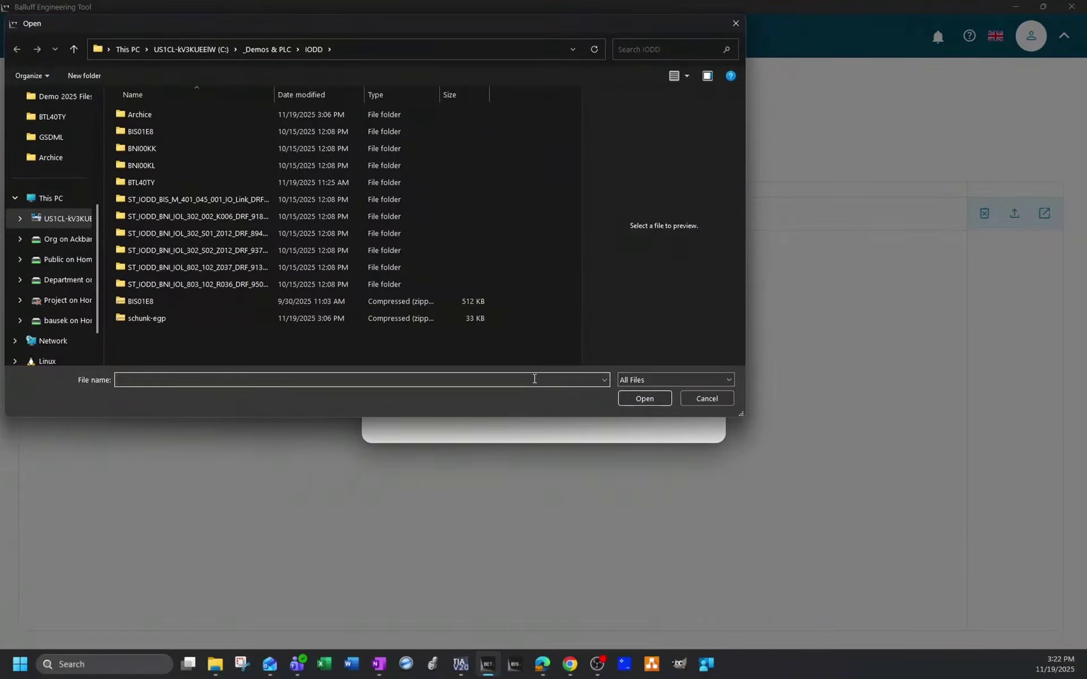
left_click(256, 51)
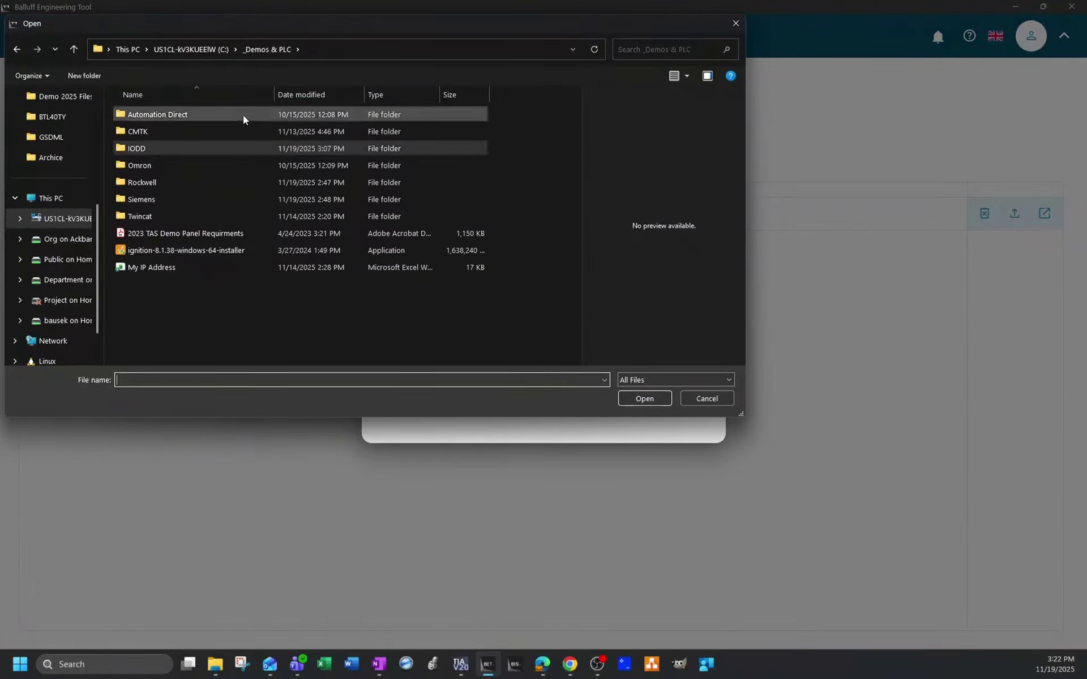
double_click(148, 198)
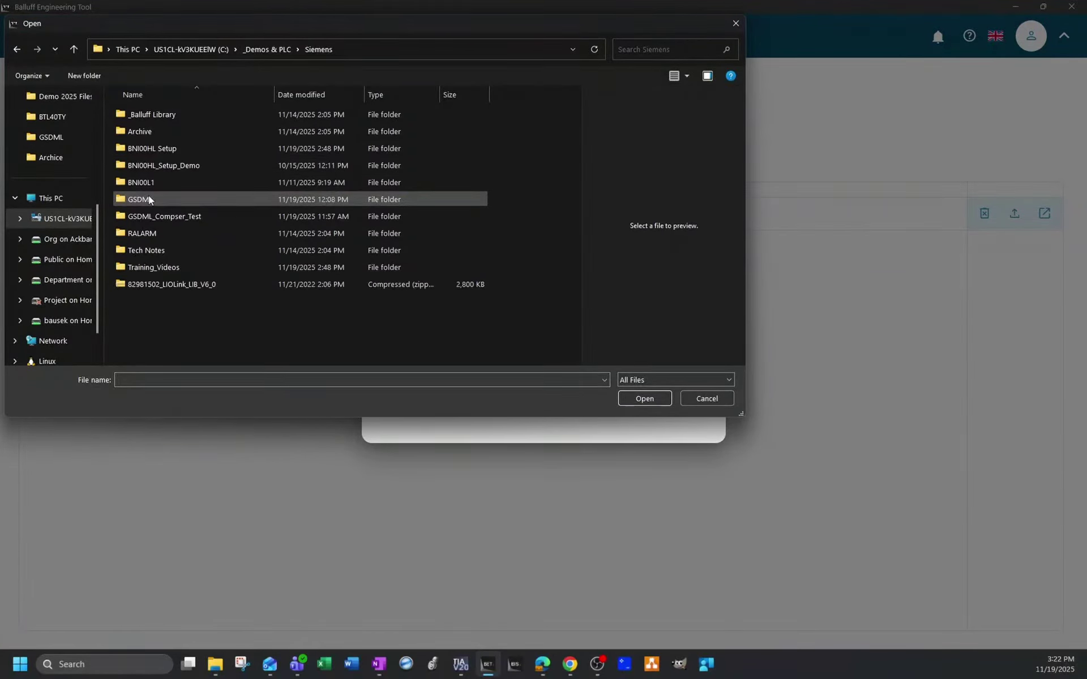
double_click(161, 199)
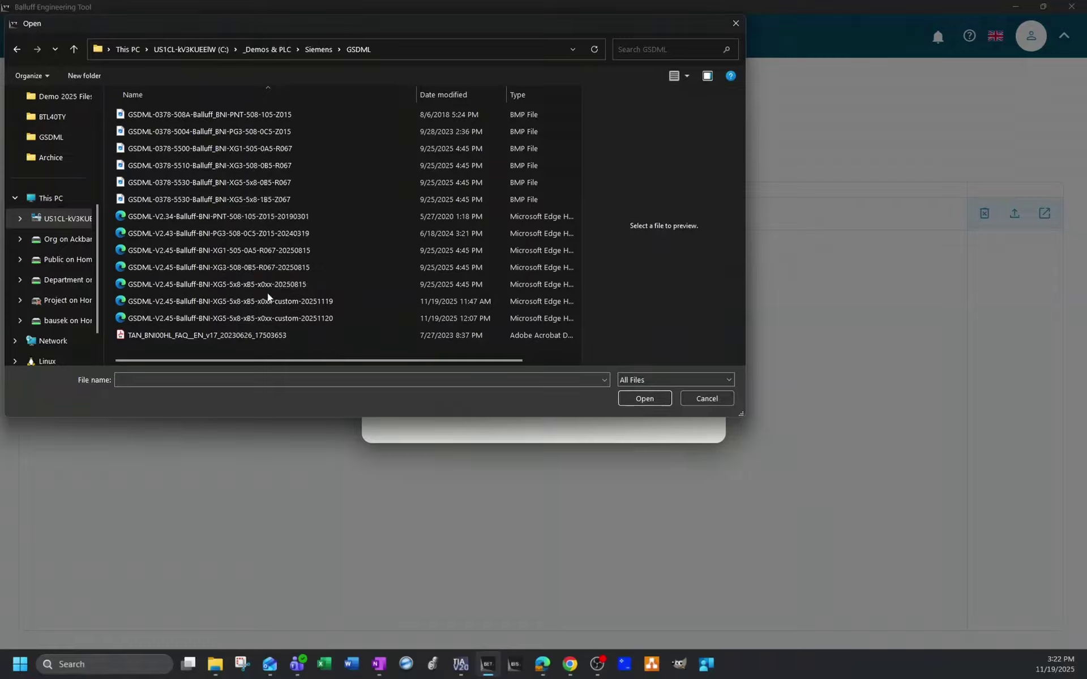
left_click(209, 284)
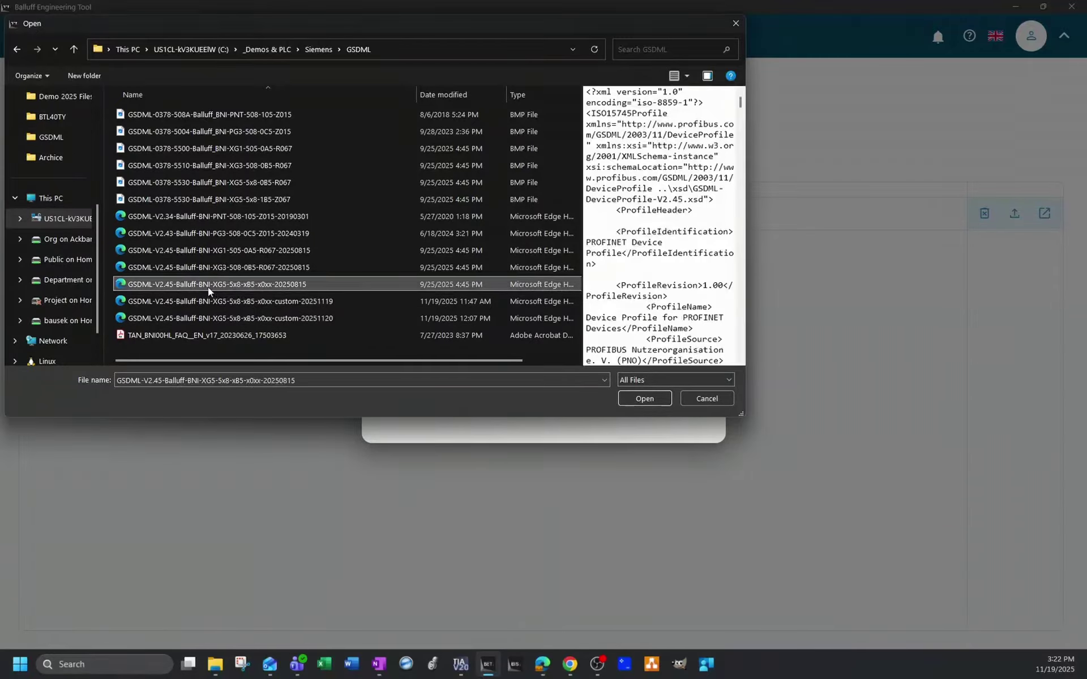
left_click(209, 284)
double_click(121, 285)
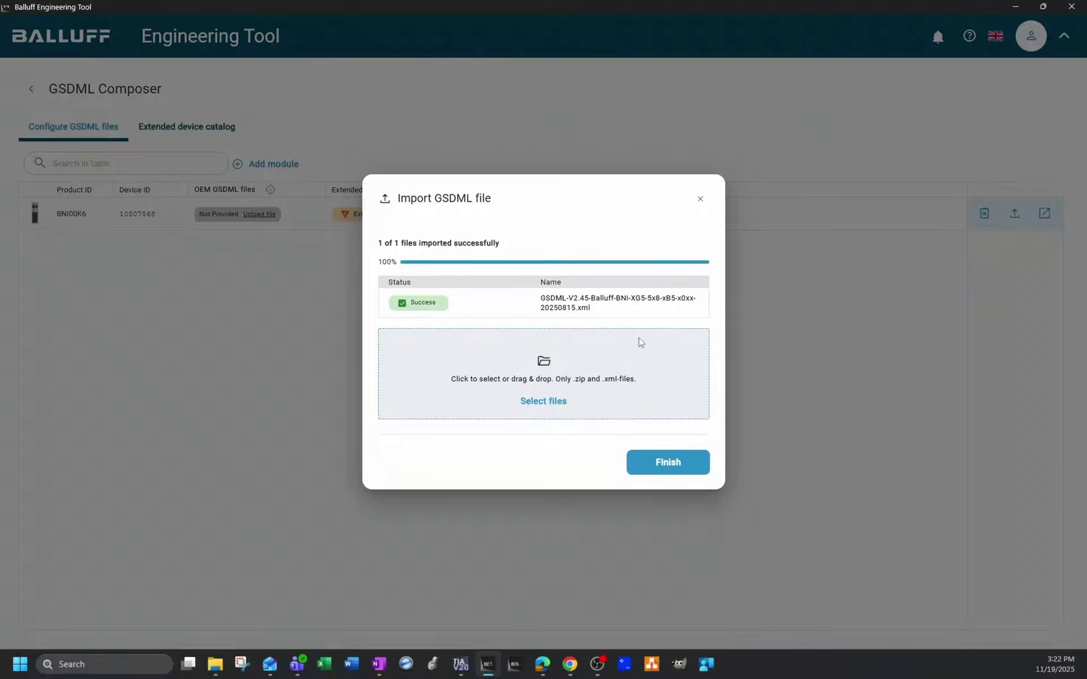
left_click(678, 461)
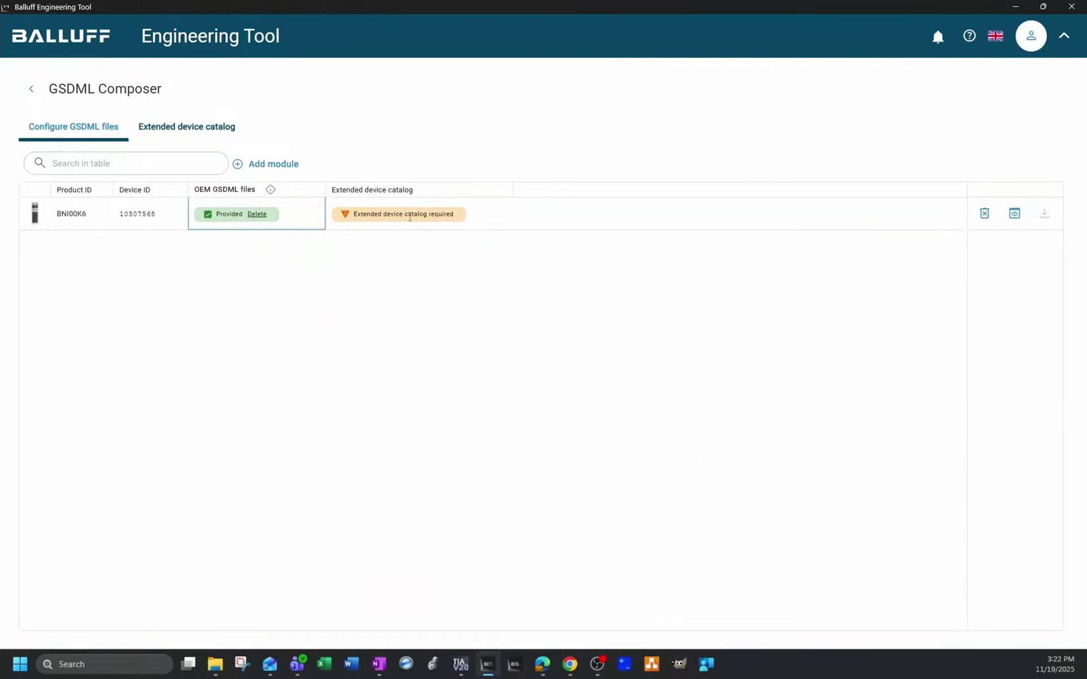
Create an extended device catalog list named "Custom IOL Devices" and proceed to adding IO-Link devices
left_click(195, 127)
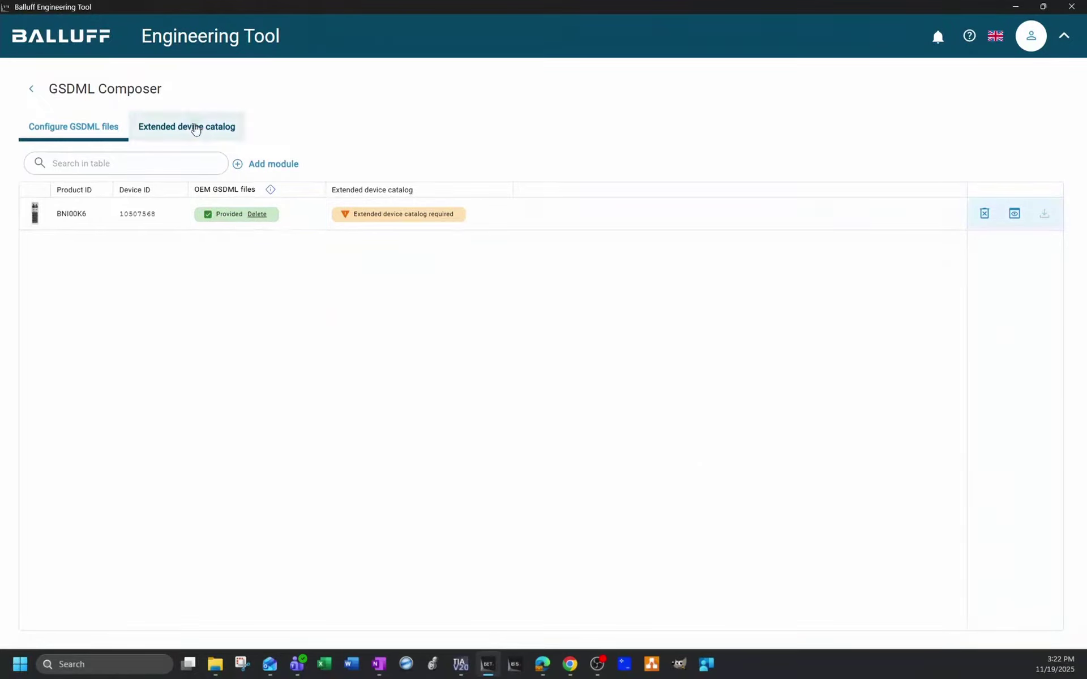
left_click(258, 164)
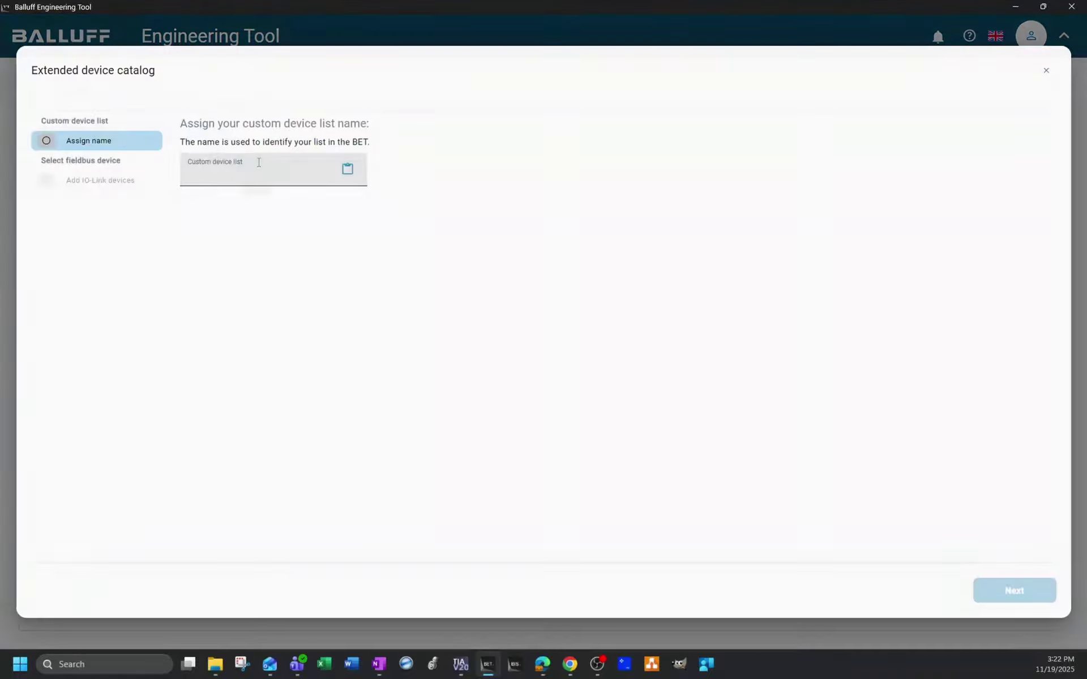
type("C")
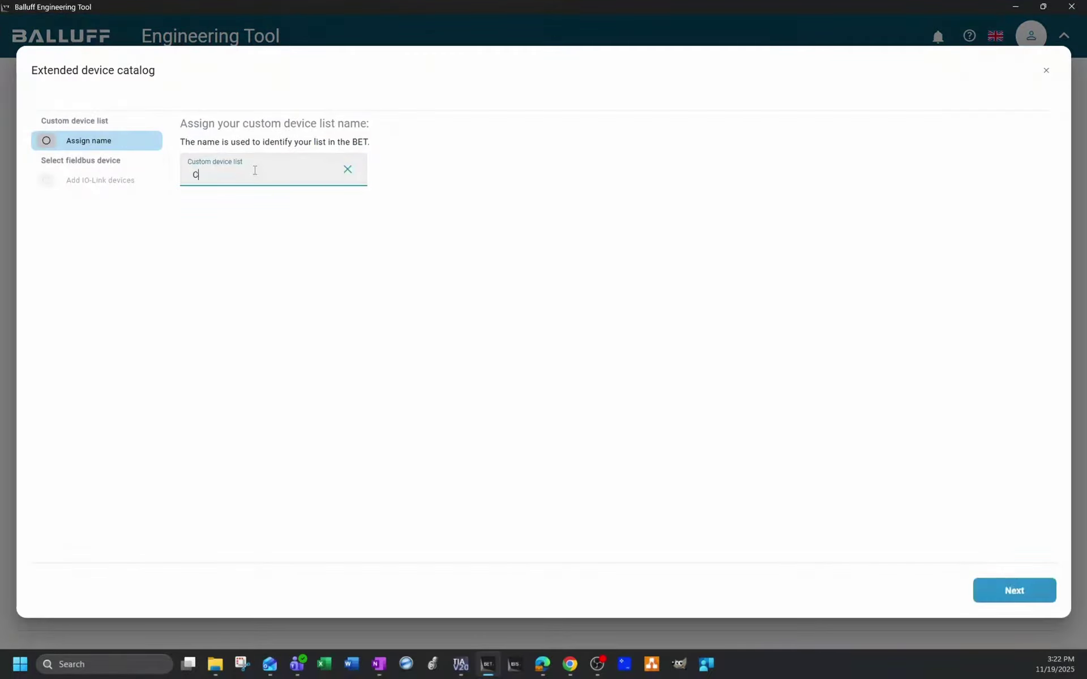
type("ustom IOL Devices")
left_click(1001, 590)
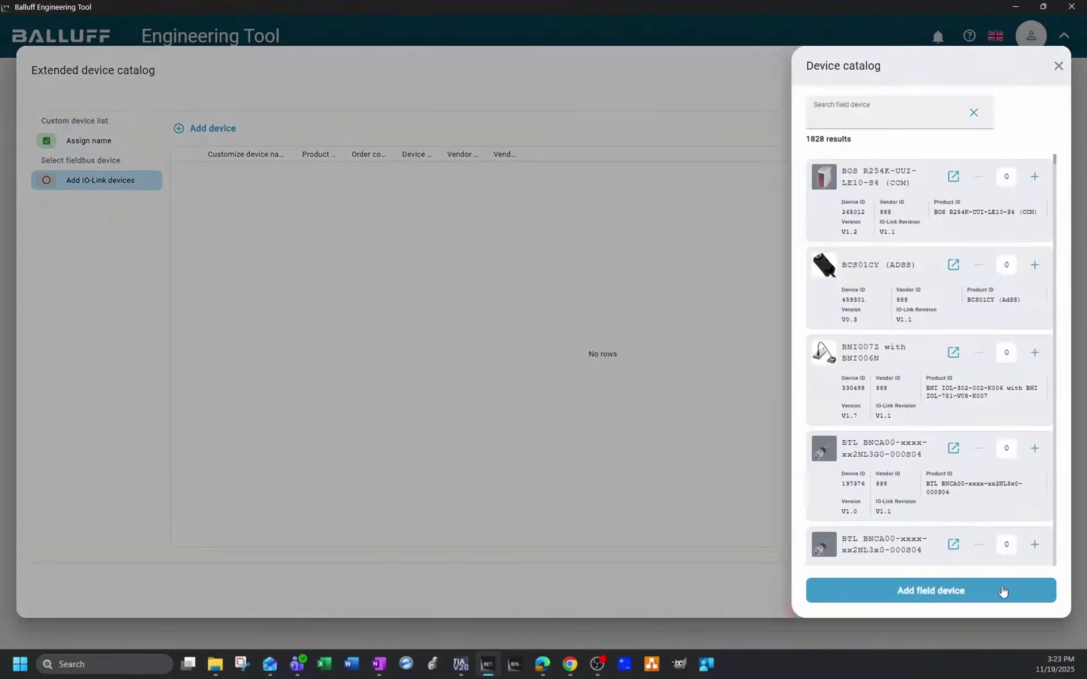
Find the EGP grippers in the device catalog and add one each of 1372735, 1383538 and 1383545 to the list
left_click(866, 120)
type("ep")
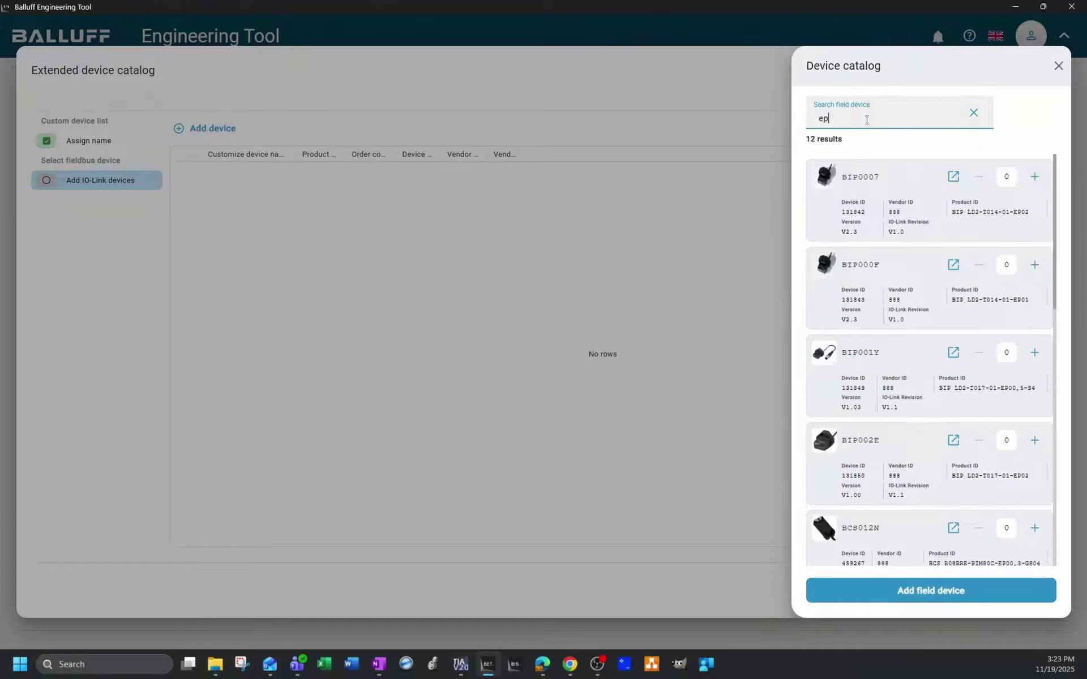
key("BackSpace")
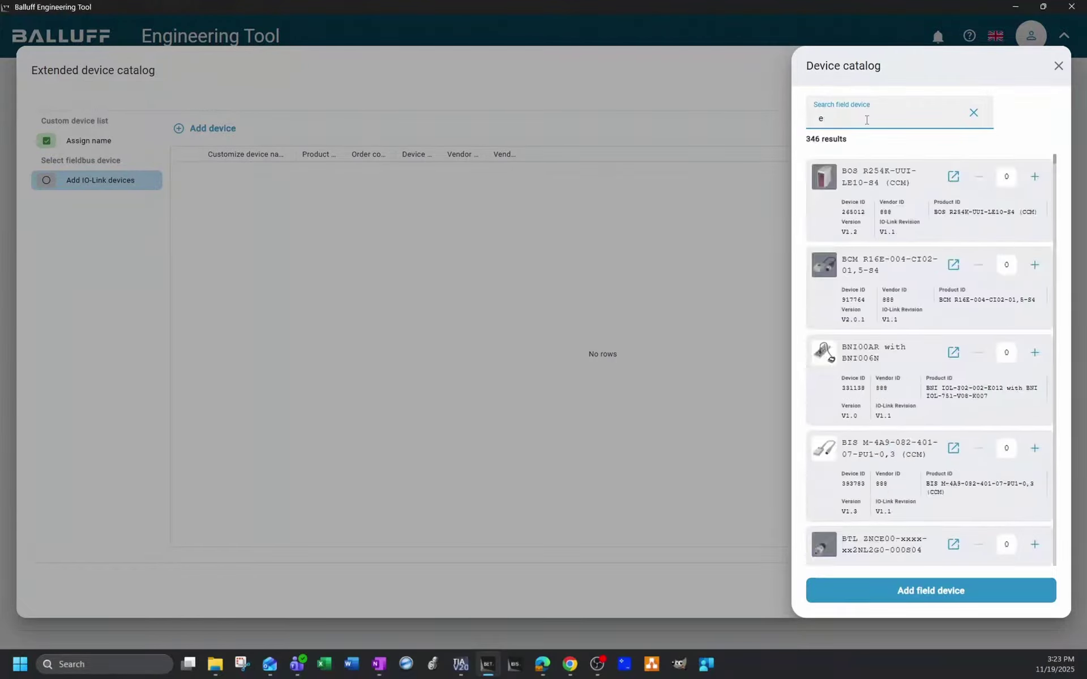
type("gp")
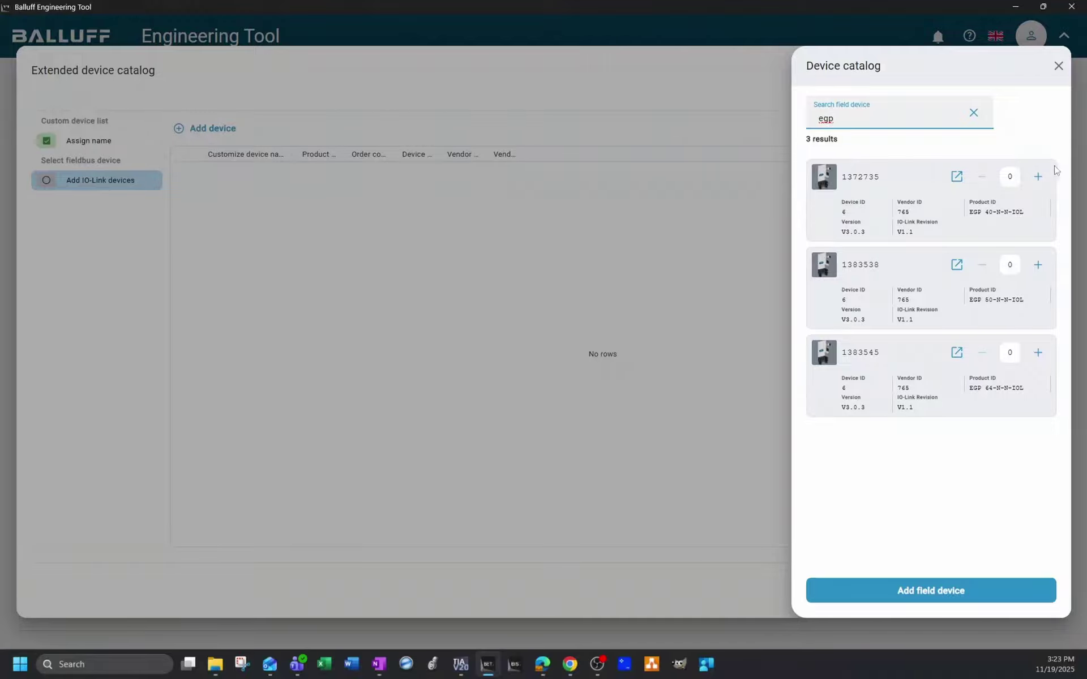
left_click(1038, 176)
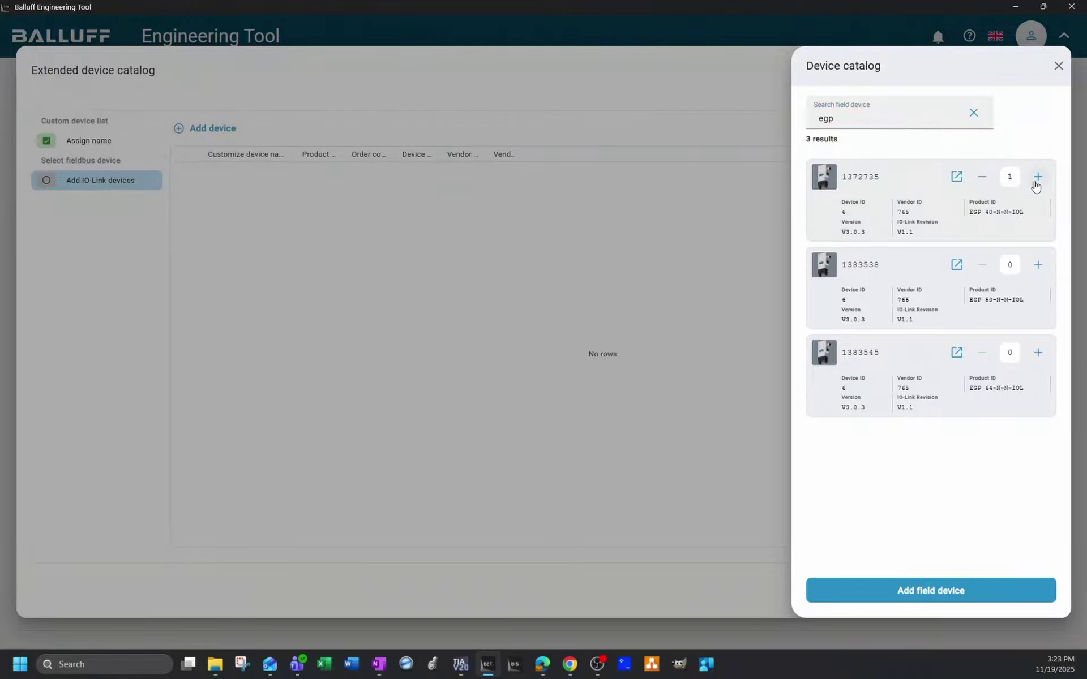
left_click(1038, 272)
left_click(897, 595)
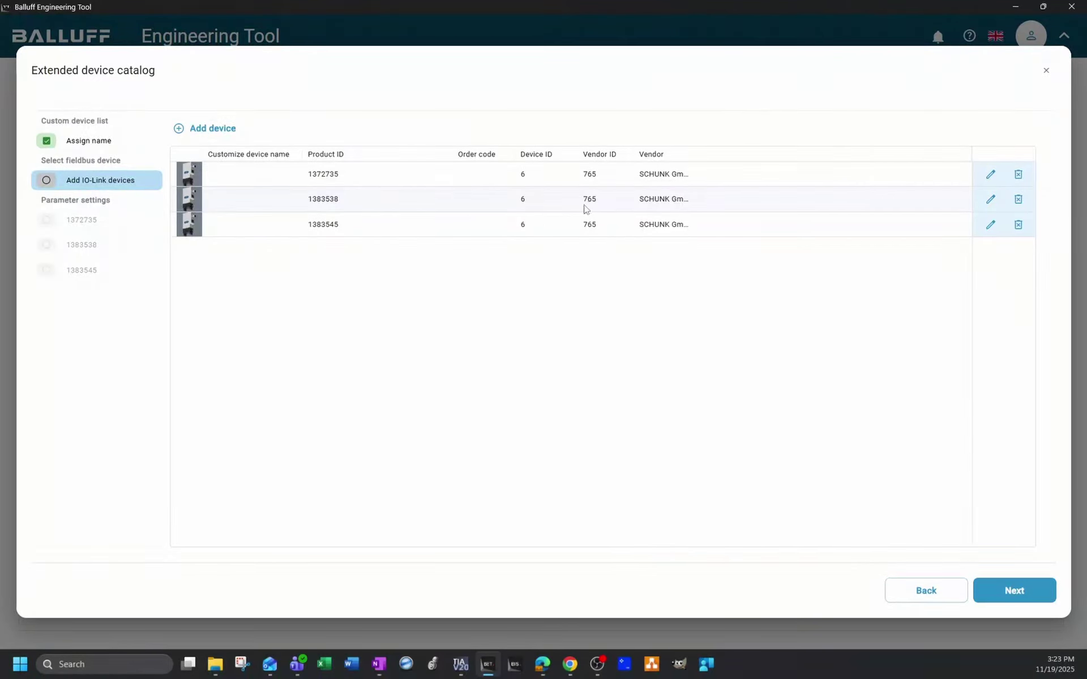
Search the device catalog for BNI007Z and select one BNI007Z with BNI007Z V1.6 and one BNI007Z with BNI006P V1.6
left_click(211, 129)
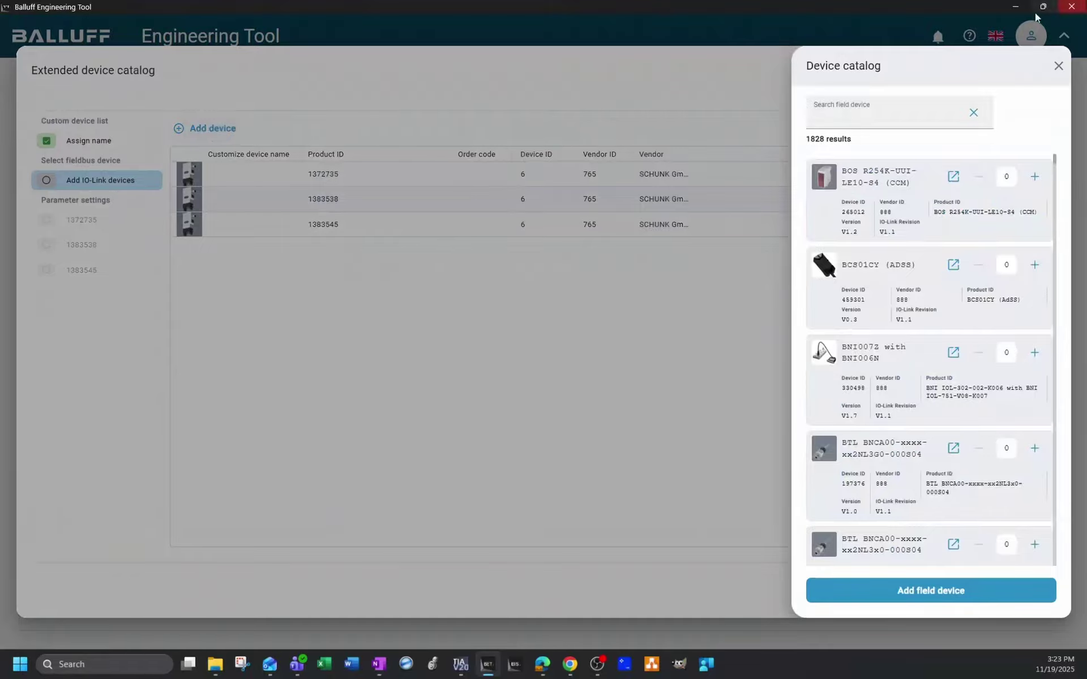
left_click(849, 120)
type("BNI00")
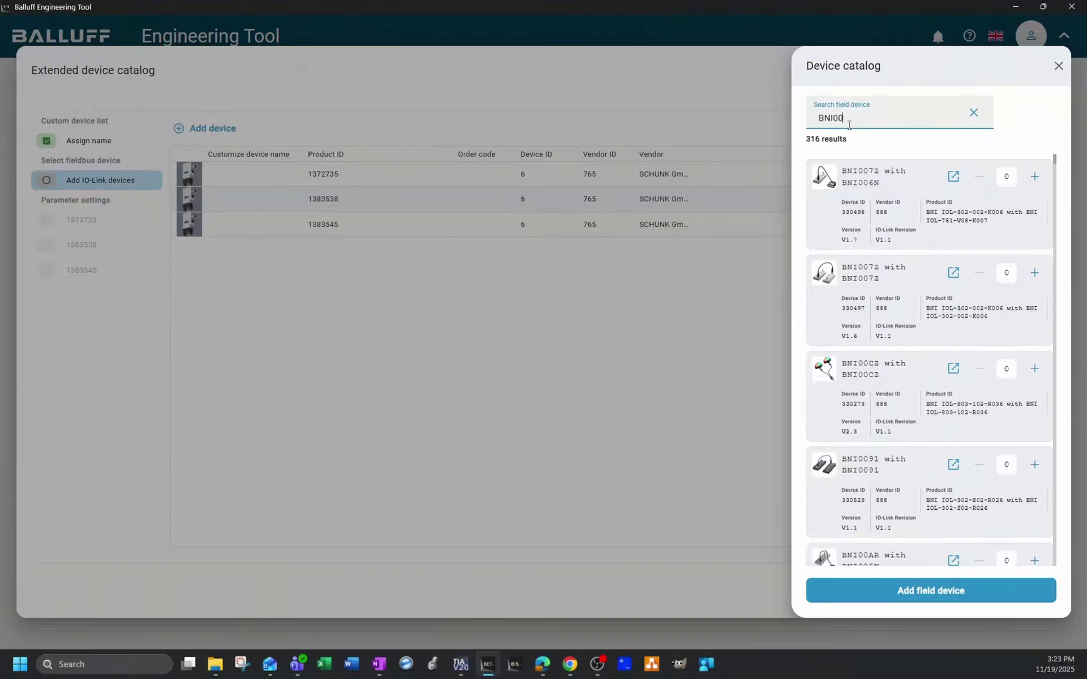
type("7z")
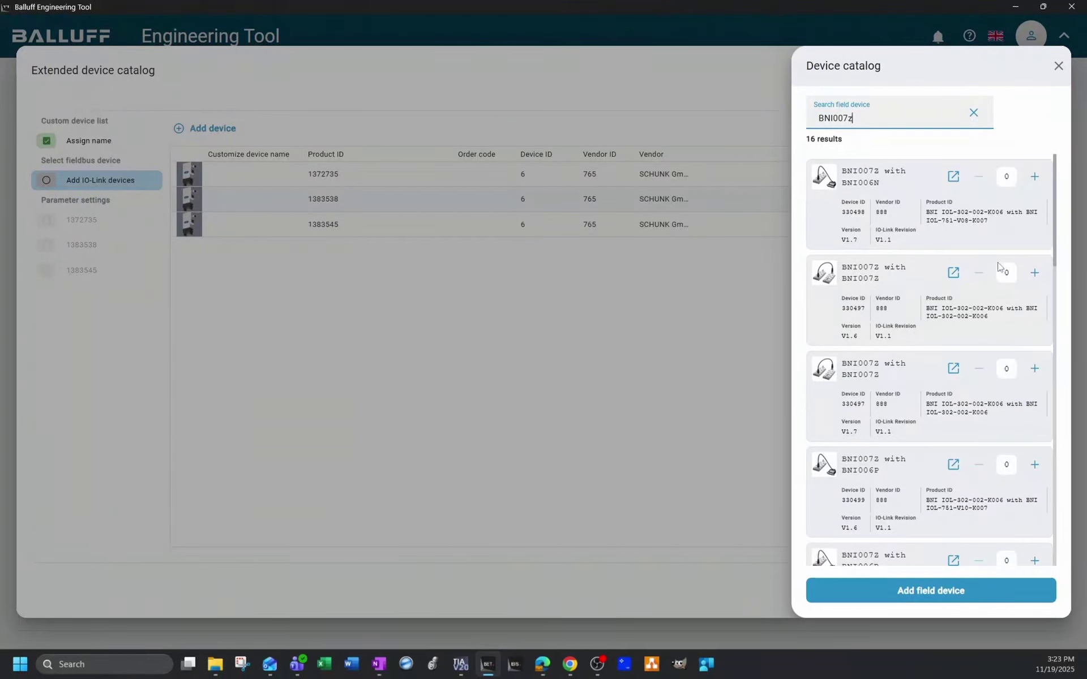
left_click(1035, 275)
left_click(1035, 464)
Search the device catalog for BNI0085 and select one unit of version V1.7
left_click(880, 123)
key("BackSpace")
key("BackSpace")
type("85")
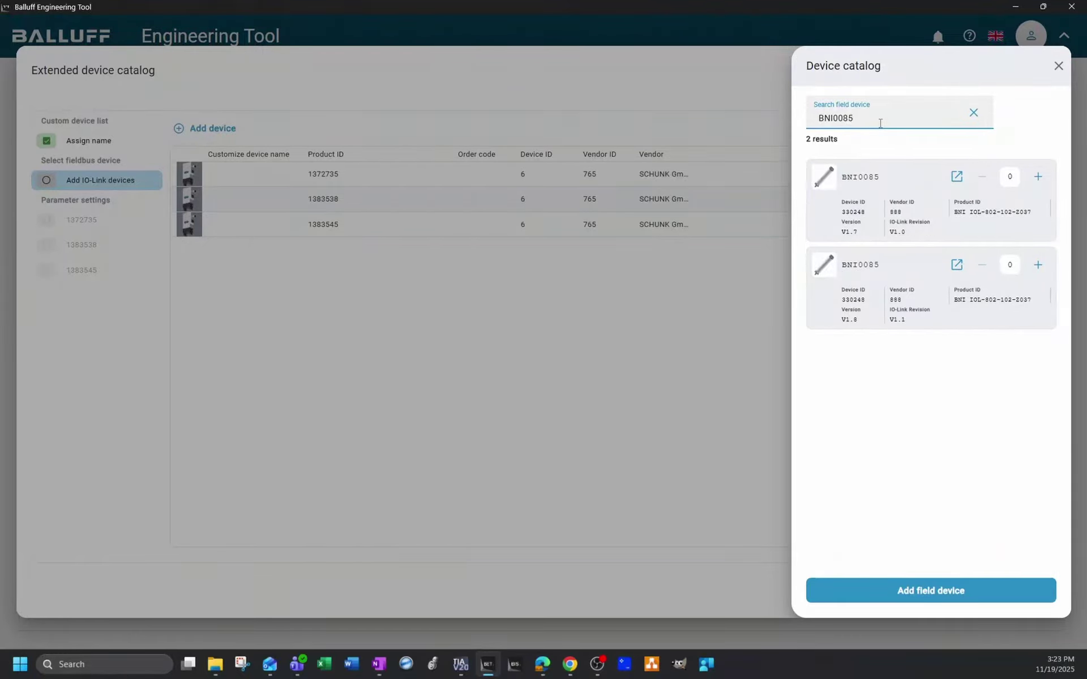
left_click(1038, 177)
Search the device catalog for BNI00AJ and select one unit
left_click(870, 116)
key("BackSpace")
key("BackSpace")
type("AJ")
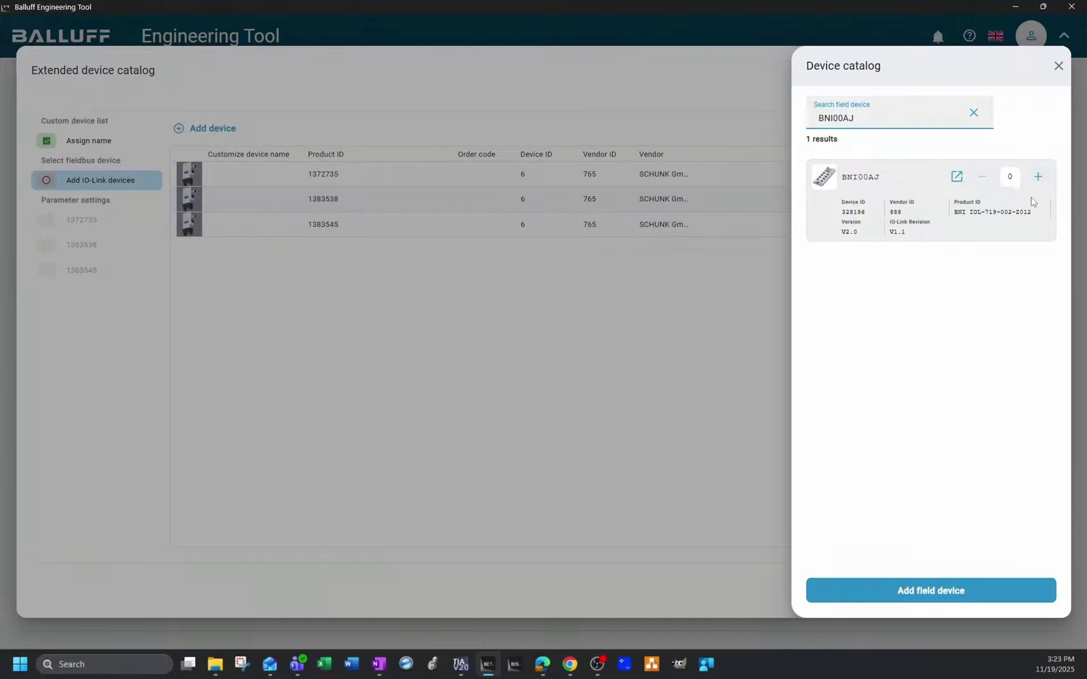
left_click(1037, 181)
Search the device catalog for BAE00T and select one BAE00TH and one BAE00TK power supply
left_click(859, 119)
key("BackSpace")
key("BackSpace")
key("BackSpace")
key("BackSpace")
key("BackSpace")
key("BackSpace")
key("BackSpace")
type("BA")
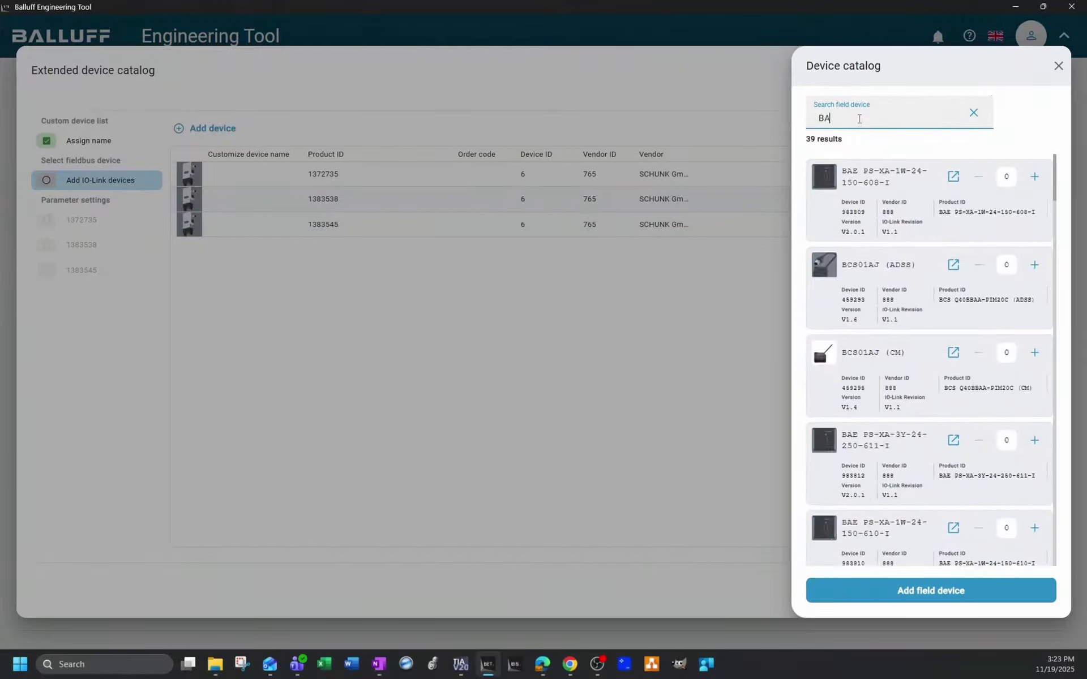
type("E00T")
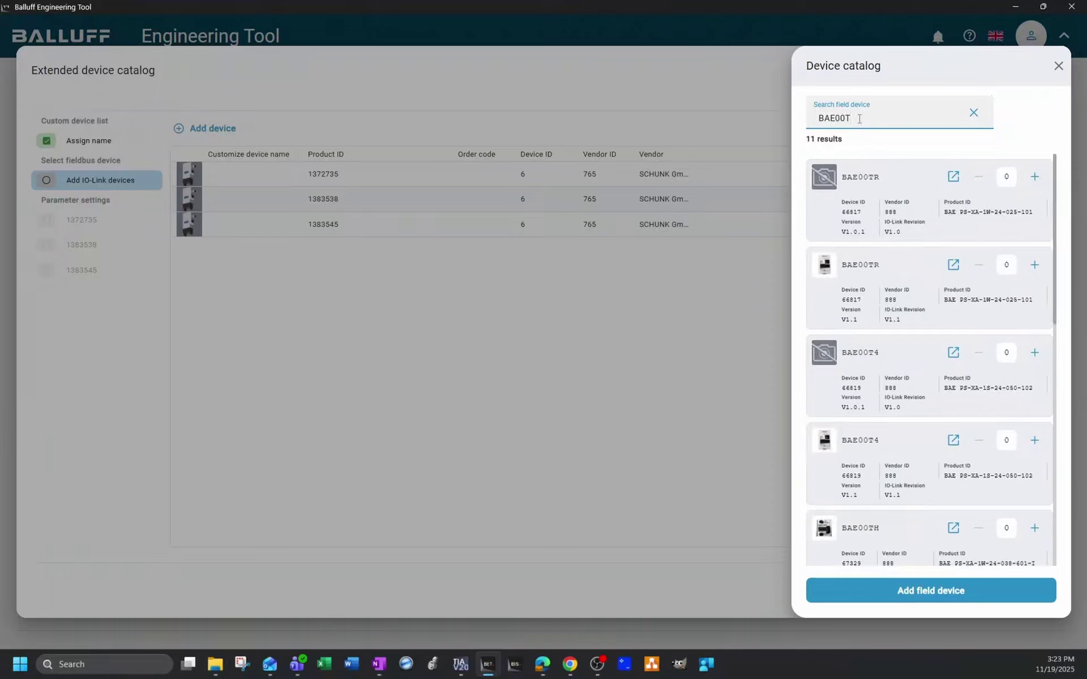
left_click(1034, 528)
scroll(970, 487, "down", 4)
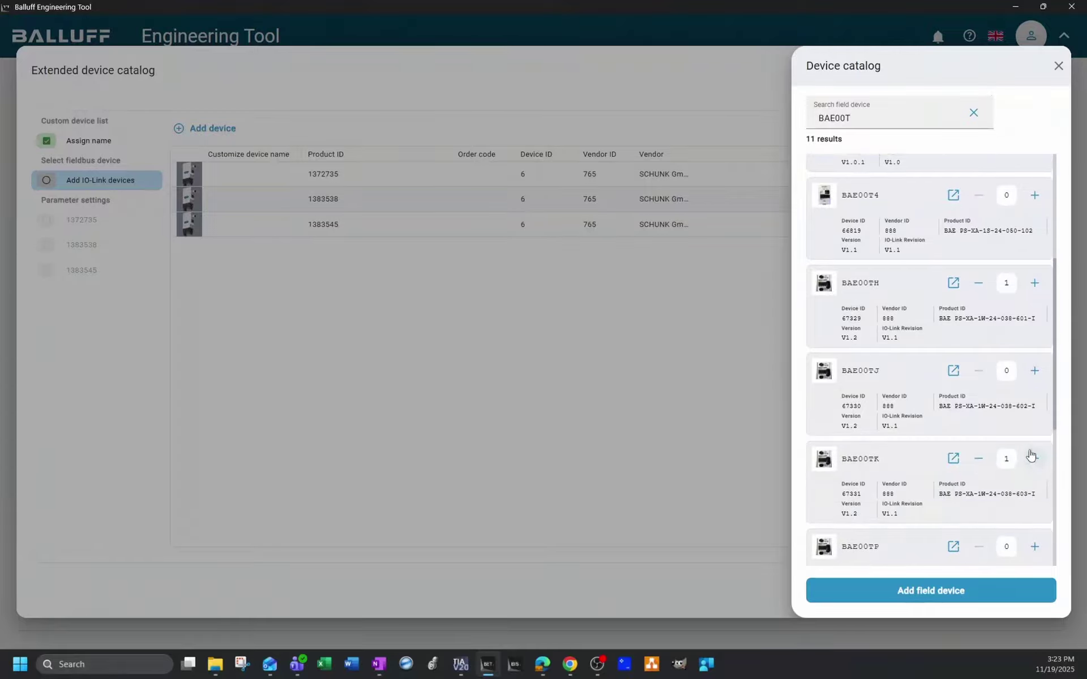
Search for BCM00, select one BCM0001 and one BCM0002, and add all selected field devices to the list
double_click(859, 114)
type("BCM")
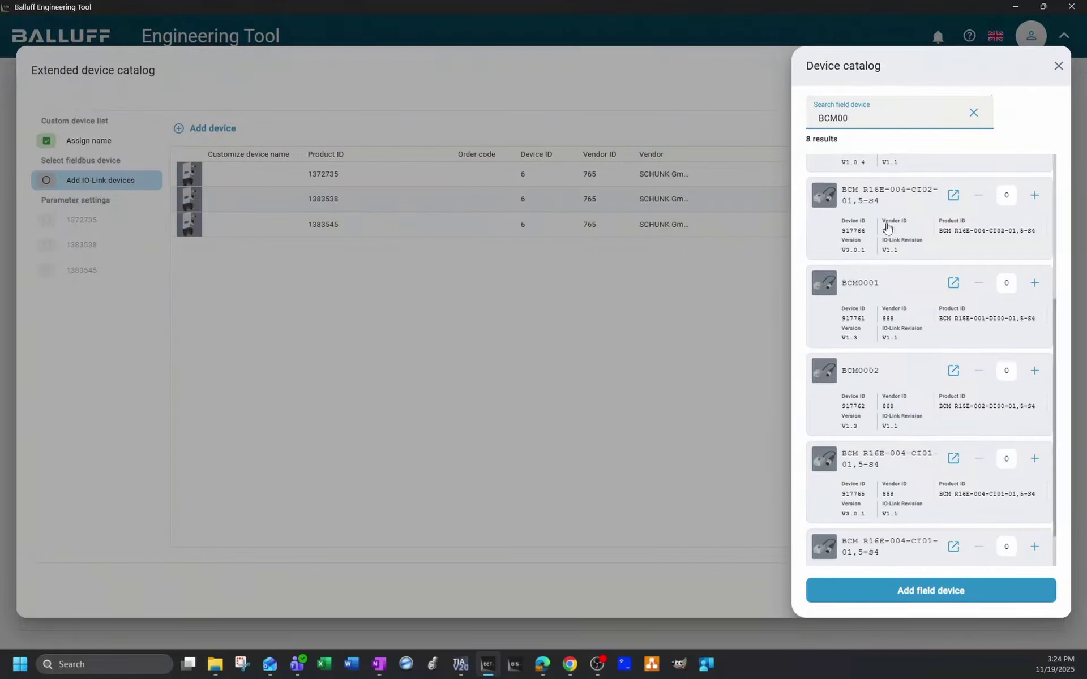
left_click(1035, 283)
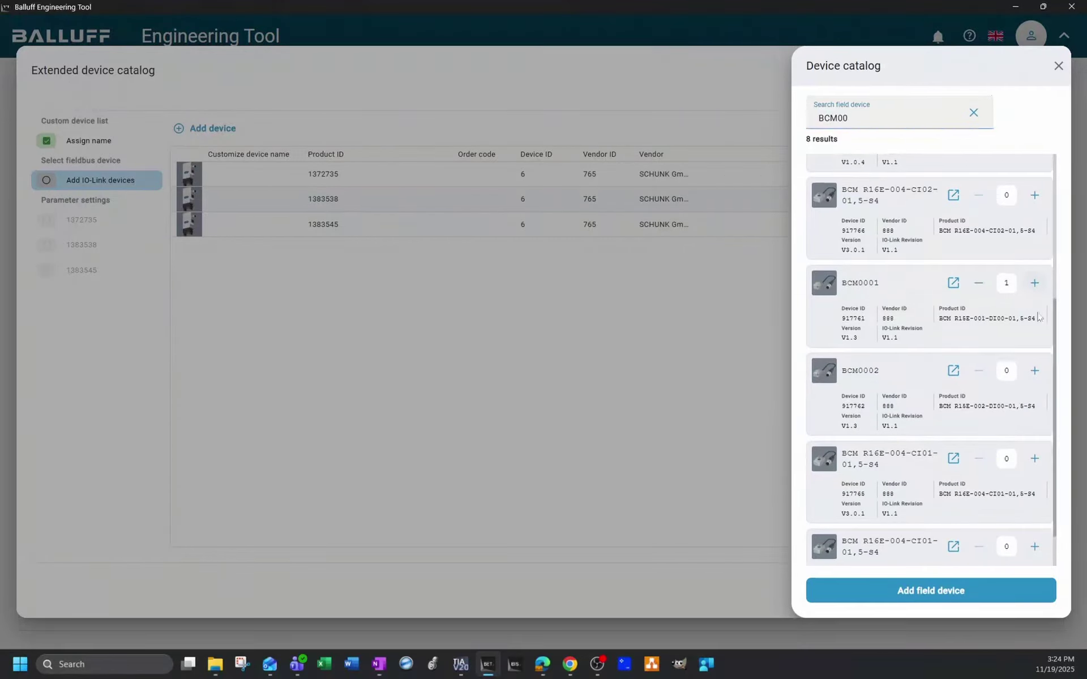
left_click(1034, 370)
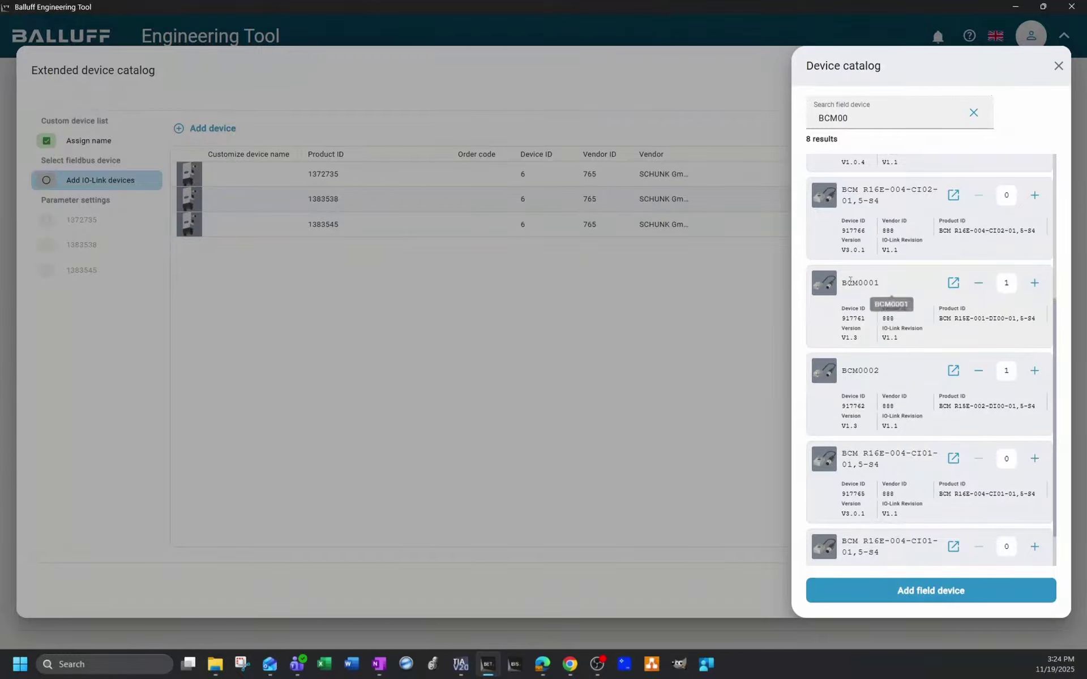
left_click(935, 591)
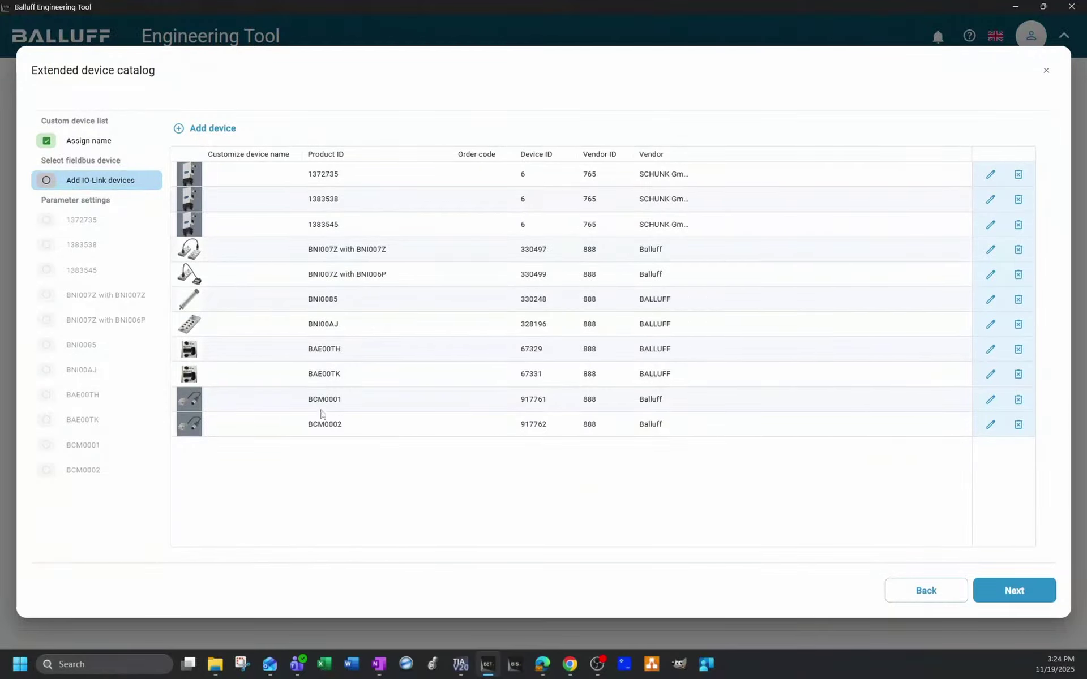
Accept the device list and the default parameters of the three grippers, both BNI007Z combinations and BNI0085, proceeding to the BNI00AJ settings
left_click(1016, 592)
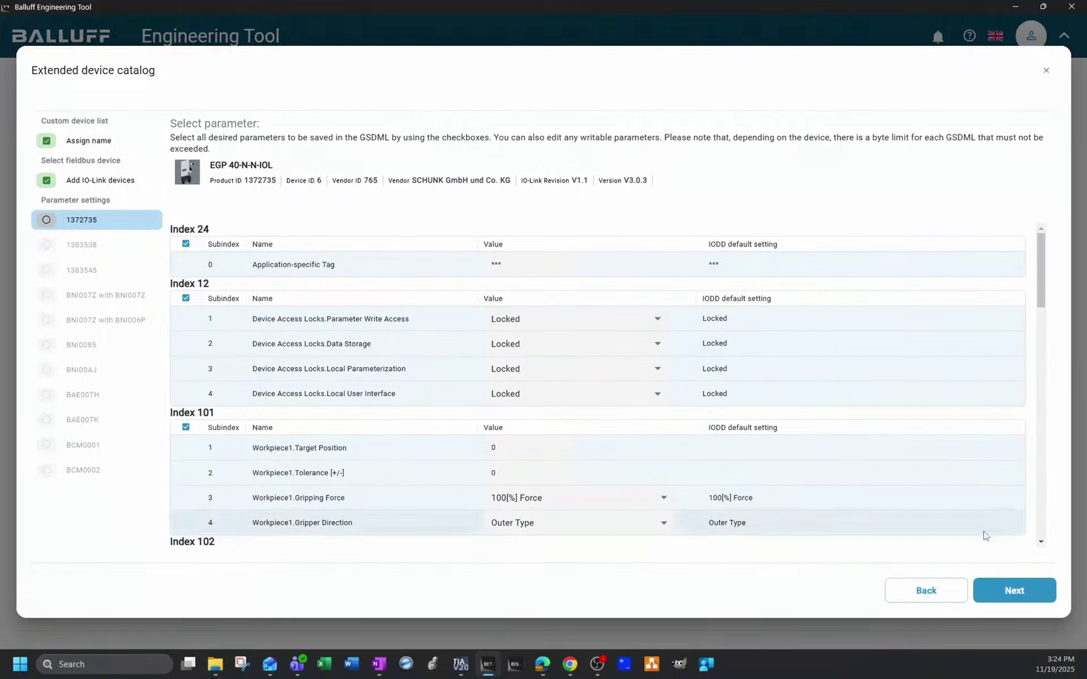
left_click(1011, 592)
left_click(1009, 592)
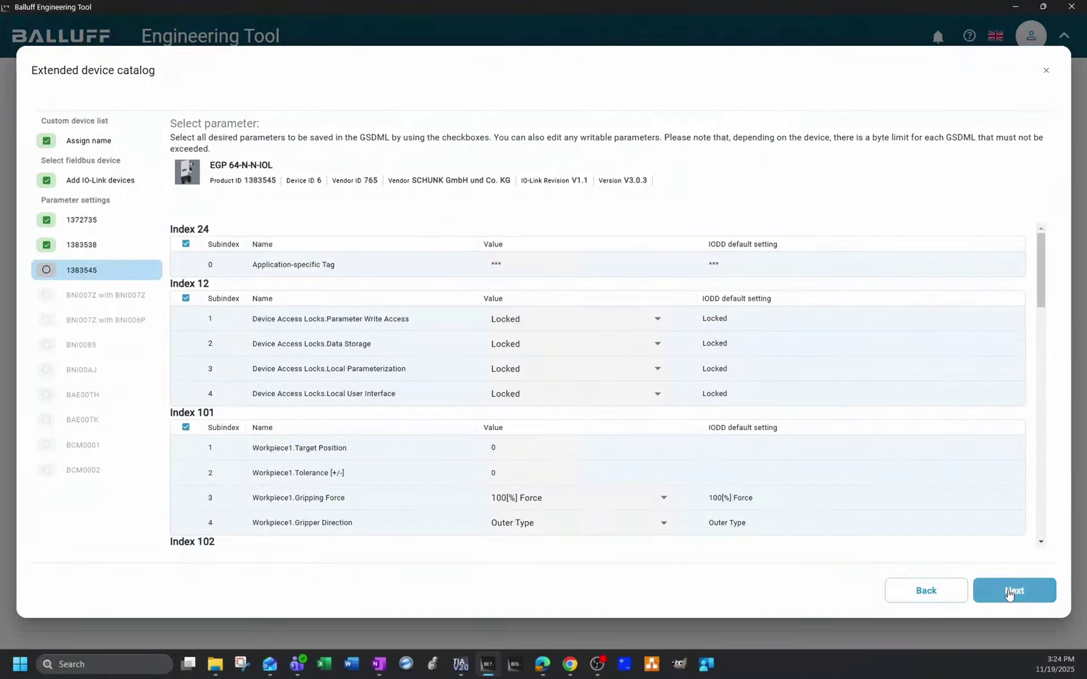
left_click(1009, 591)
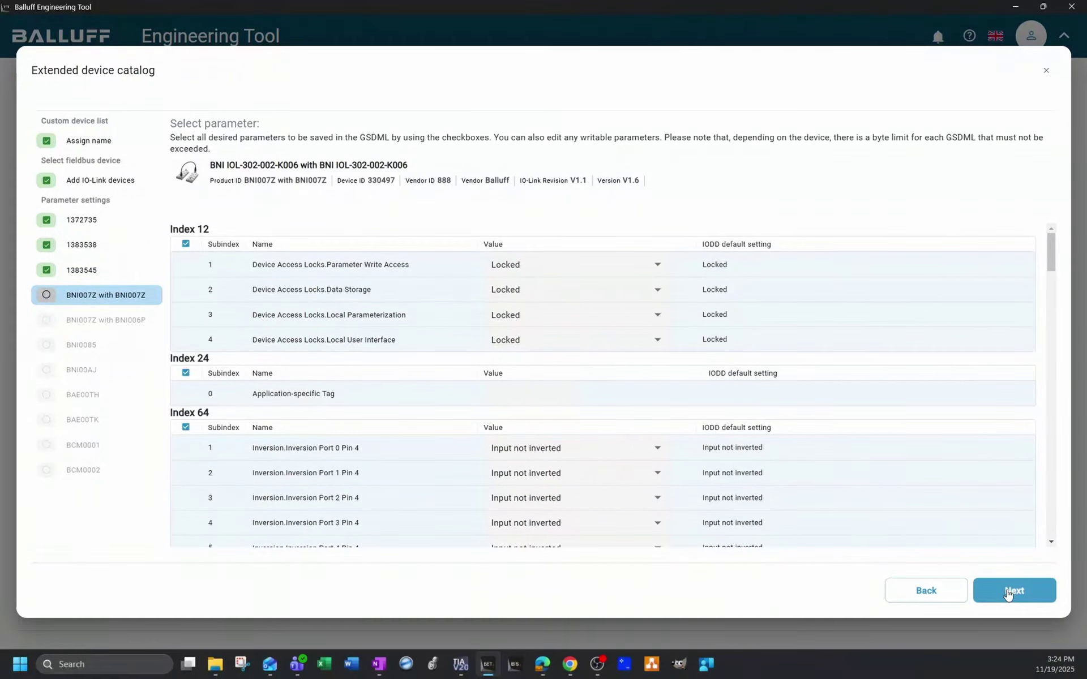
left_click(1007, 591)
left_click(1008, 591)
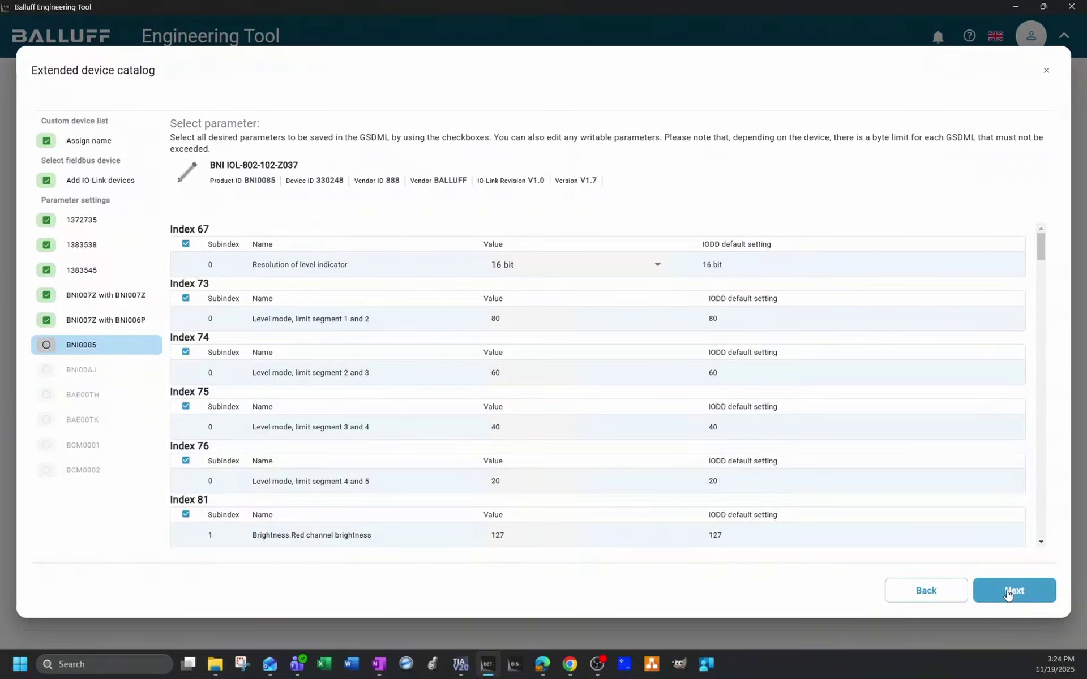
left_click(1008, 591)
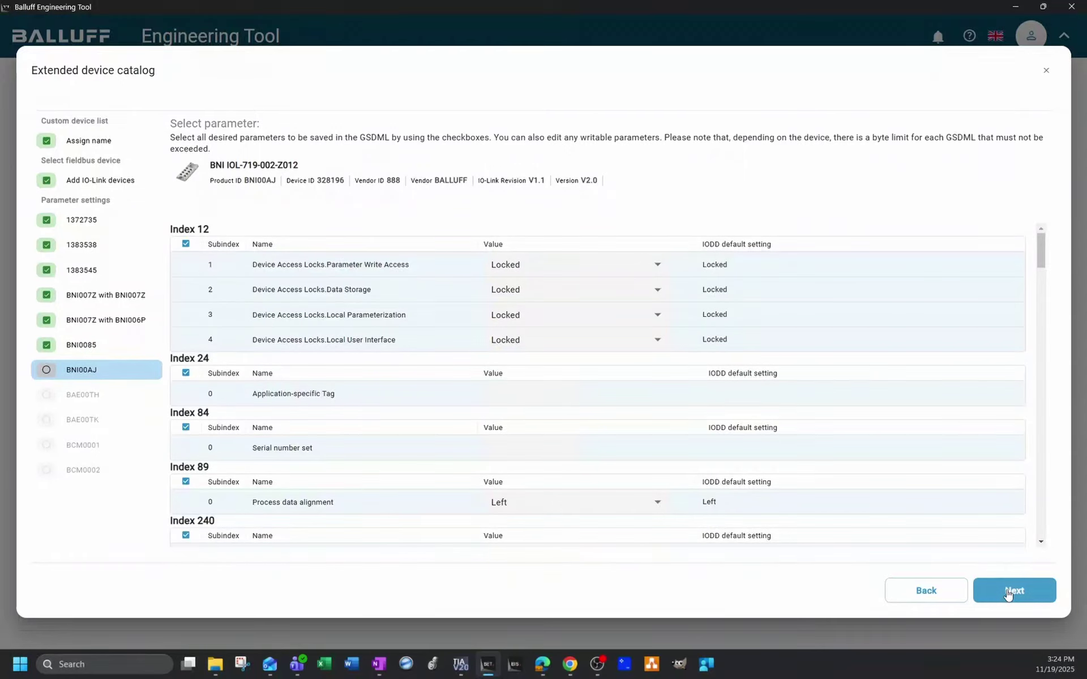
Set the BNI00AJ analog mode of ports 4, 5, 6 and 7 to Off
scroll(563, 300, "down", 5)
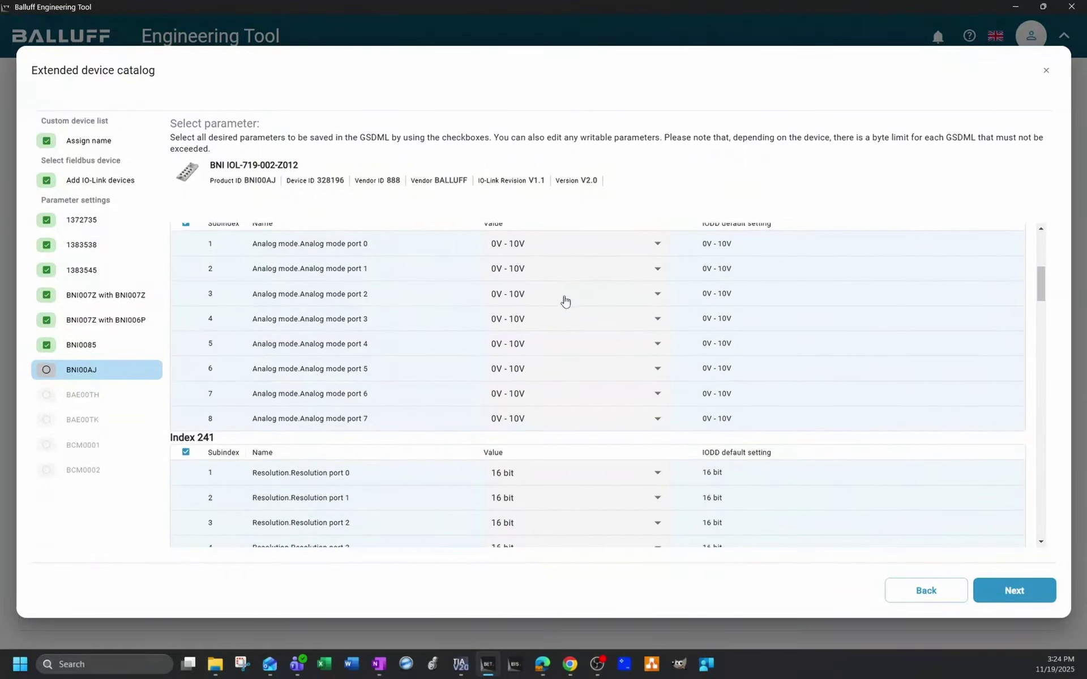
left_click(558, 416)
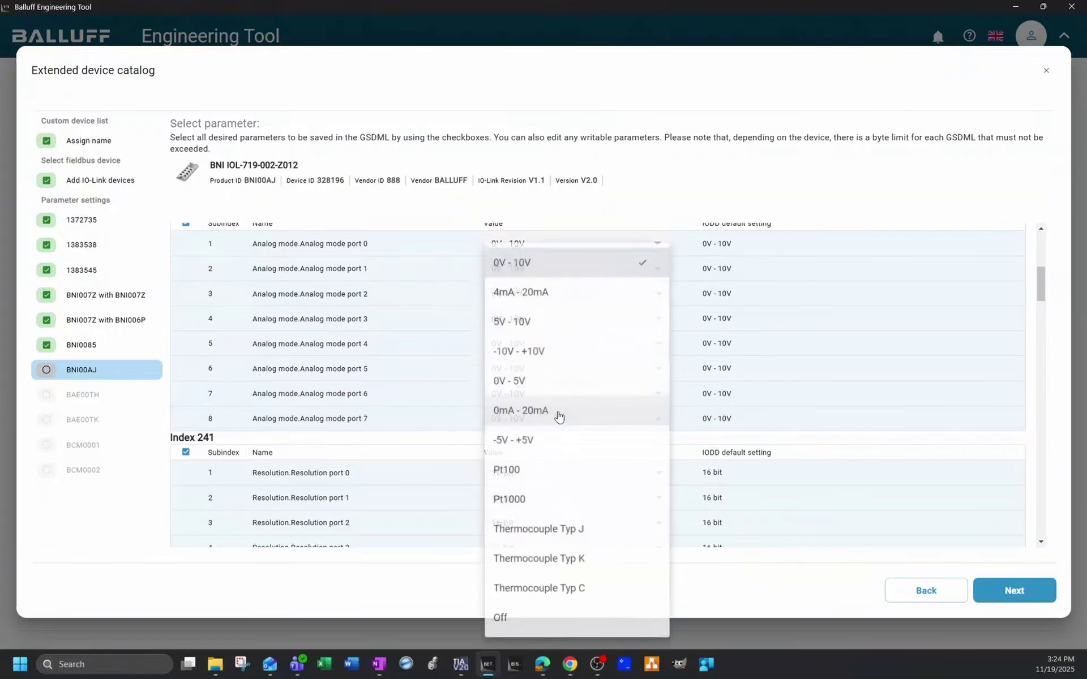
left_click(514, 621)
left_click(538, 400)
left_click(515, 621)
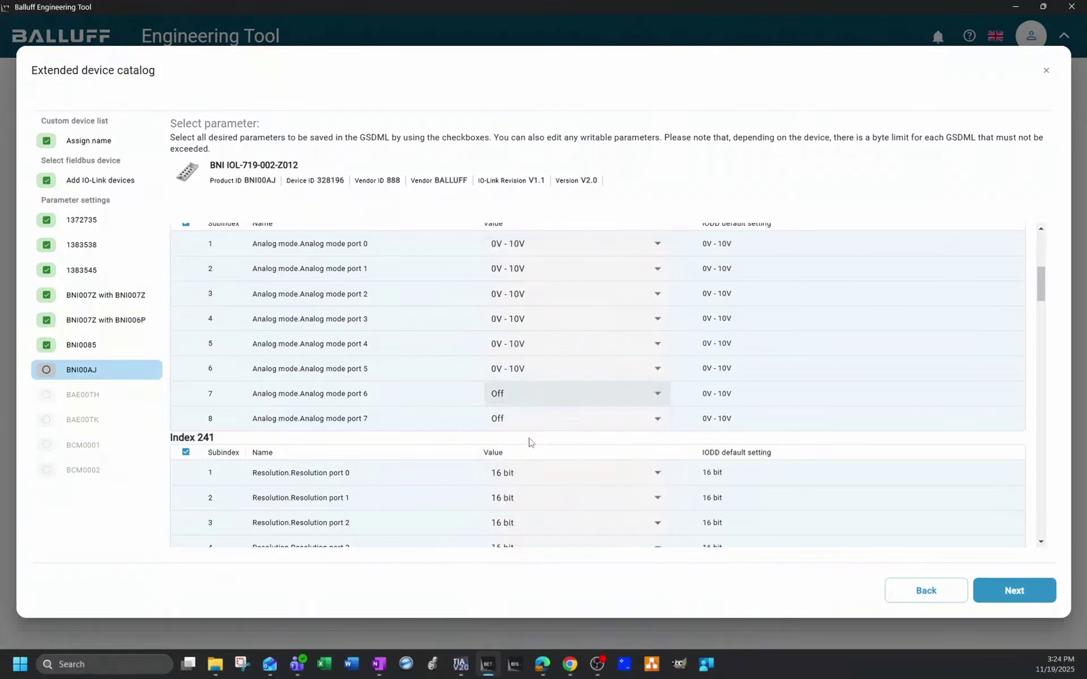
left_click(516, 374)
left_click(509, 623)
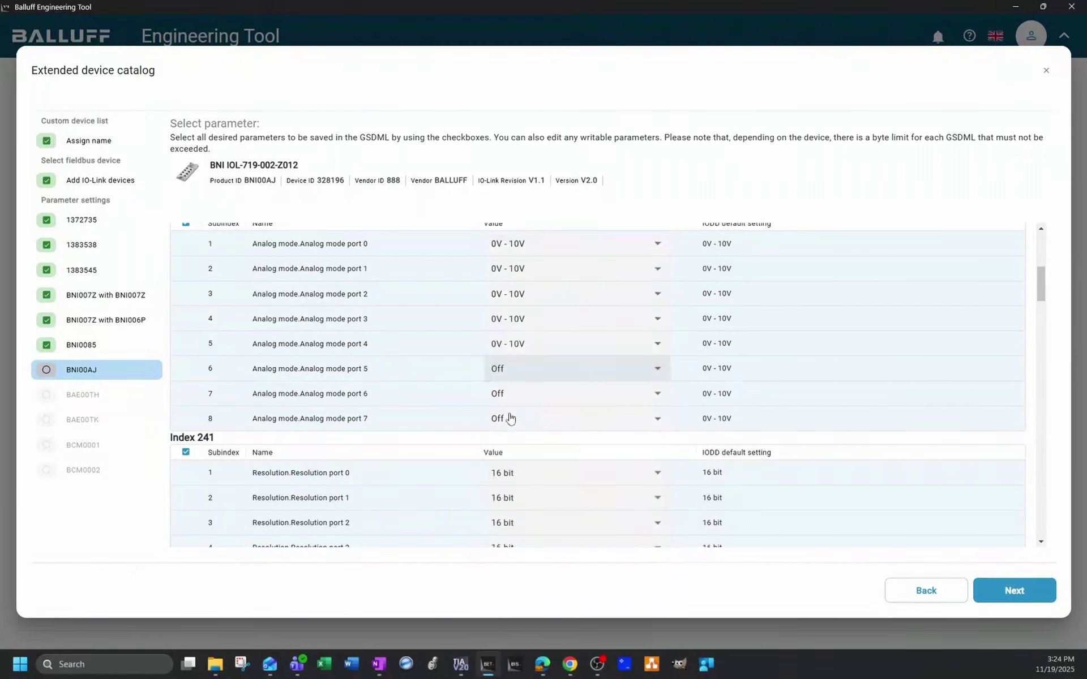
left_click(512, 345)
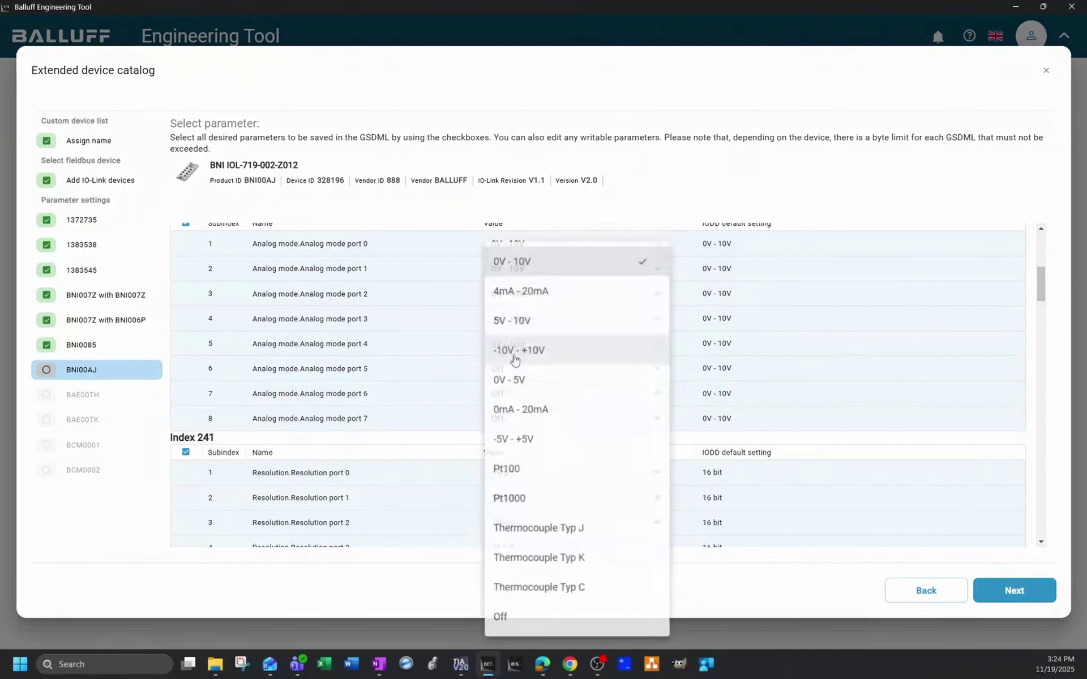
left_click(519, 621)
Set the BNI00AJ analog mode of ports 0 and 1 to 4mA - 20mA
left_click(514, 244)
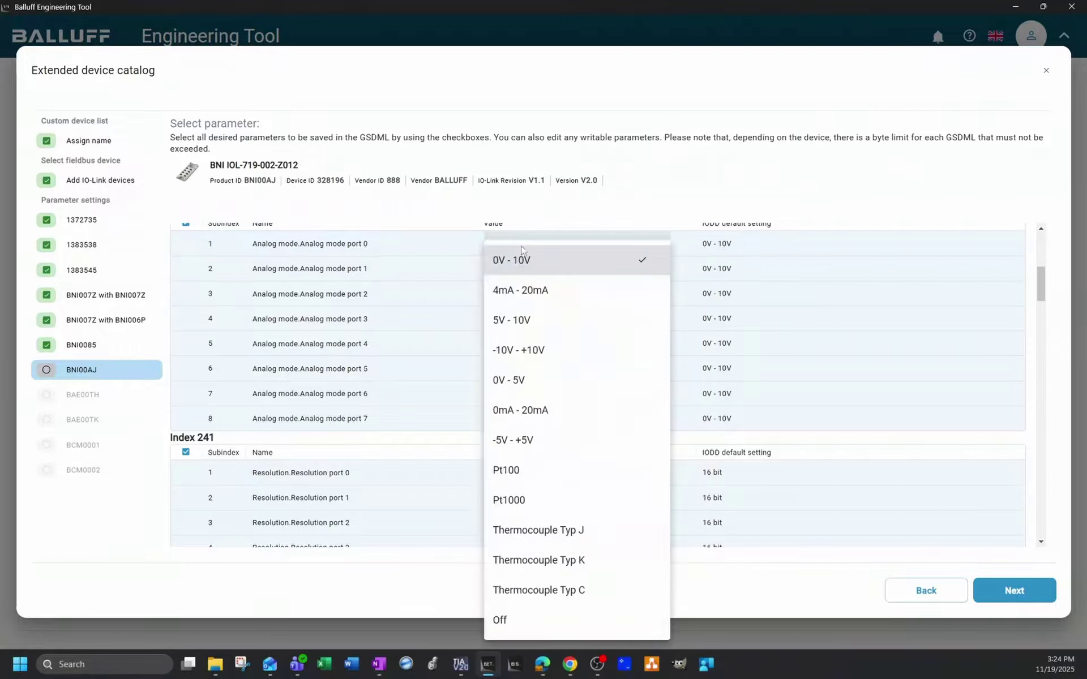
left_click(531, 289)
left_click(537, 270)
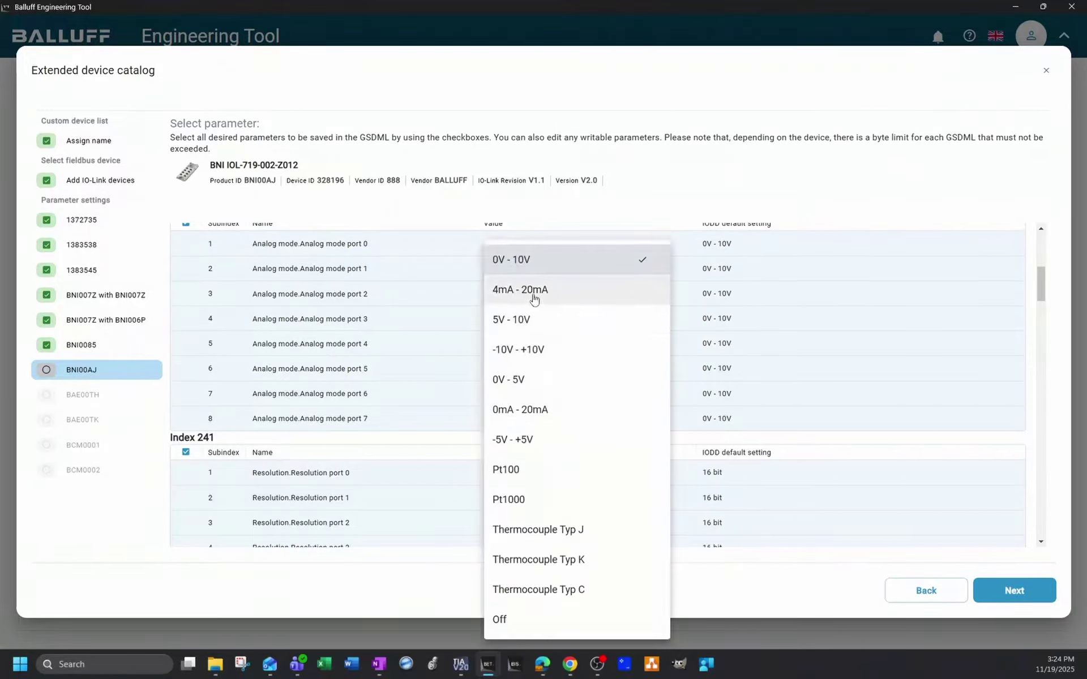
left_click(533, 292)
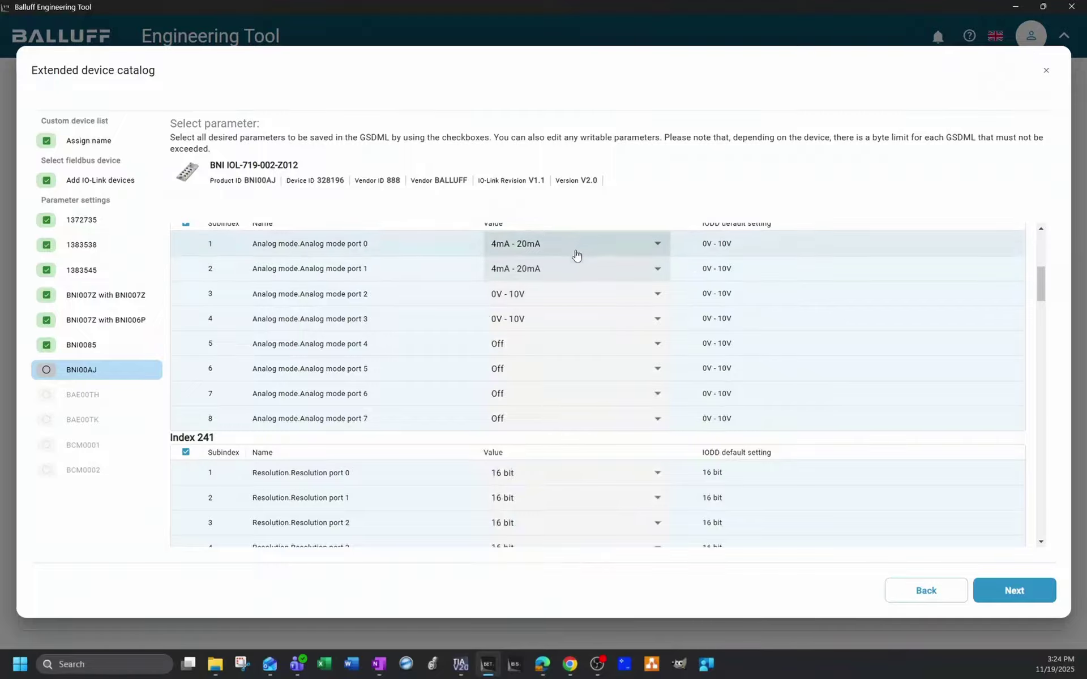
Accept the BNI00AJ settings and the default parameters of BAE00TH, BAE00TK and BCM0001, proceeding to the BCM0002 settings
left_click(1007, 592)
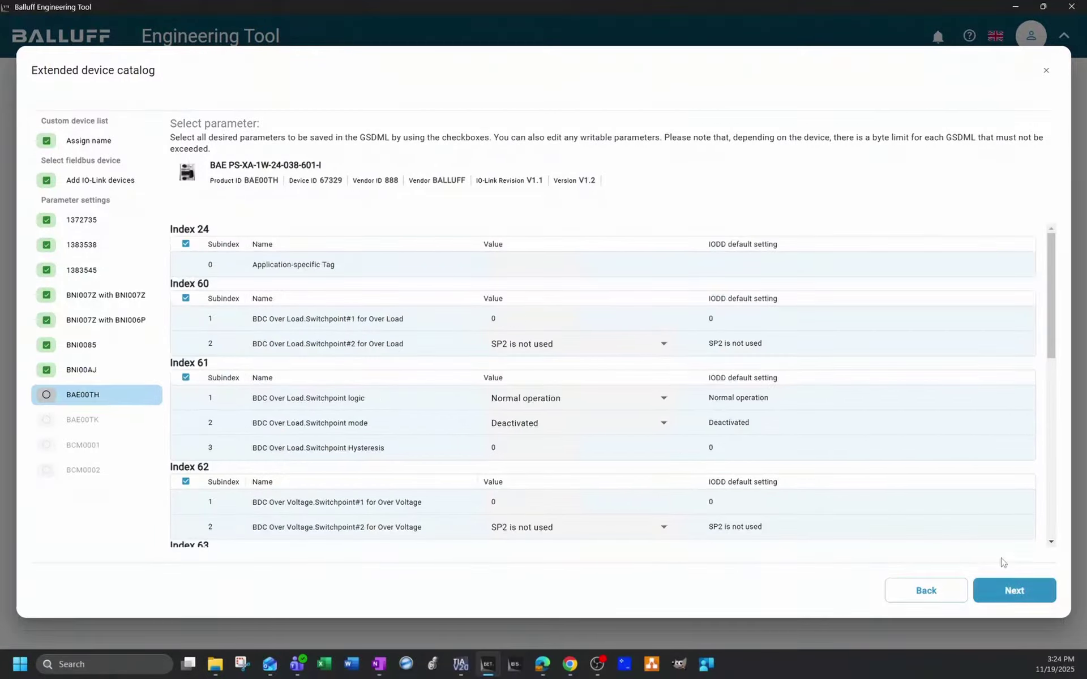
left_click(1012, 593)
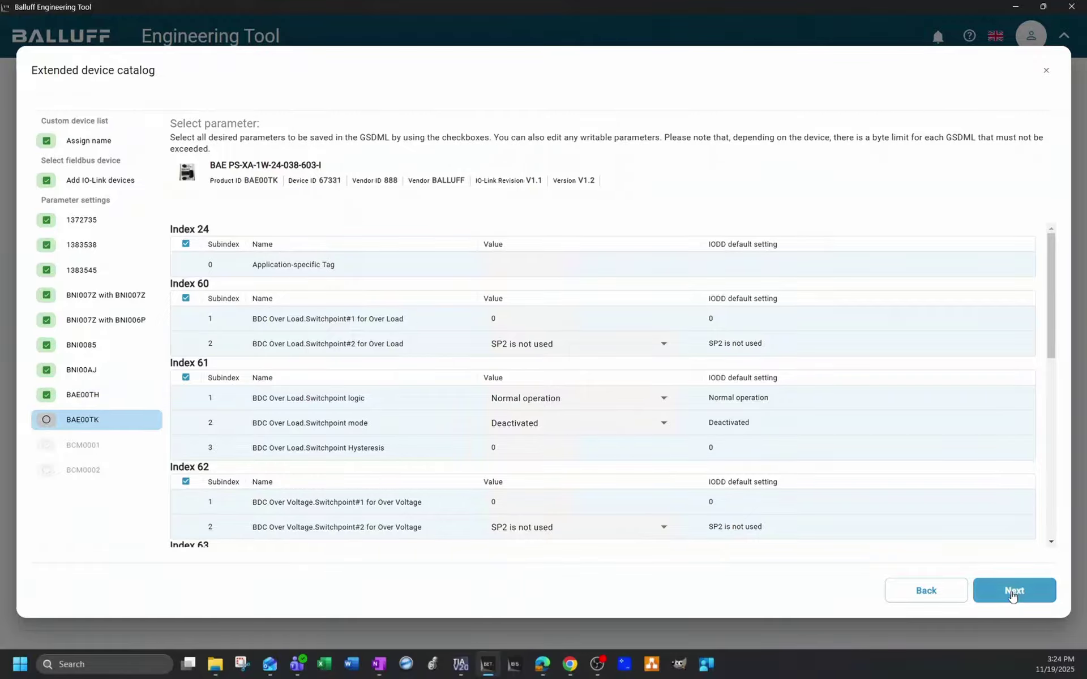
left_click(1012, 594)
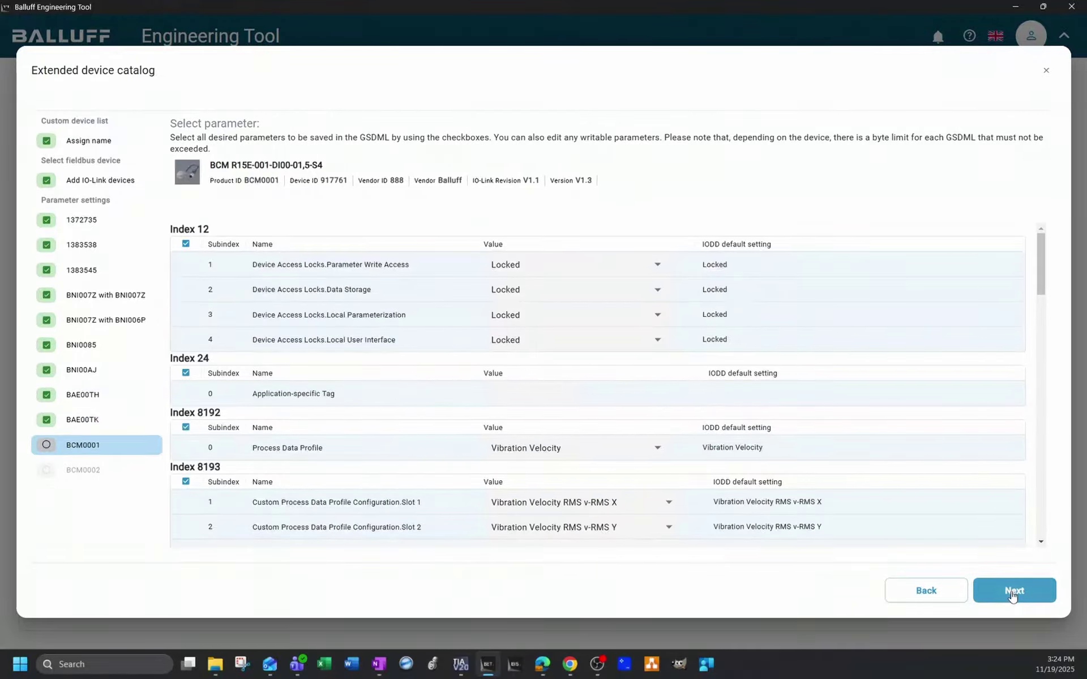
left_click(1012, 594)
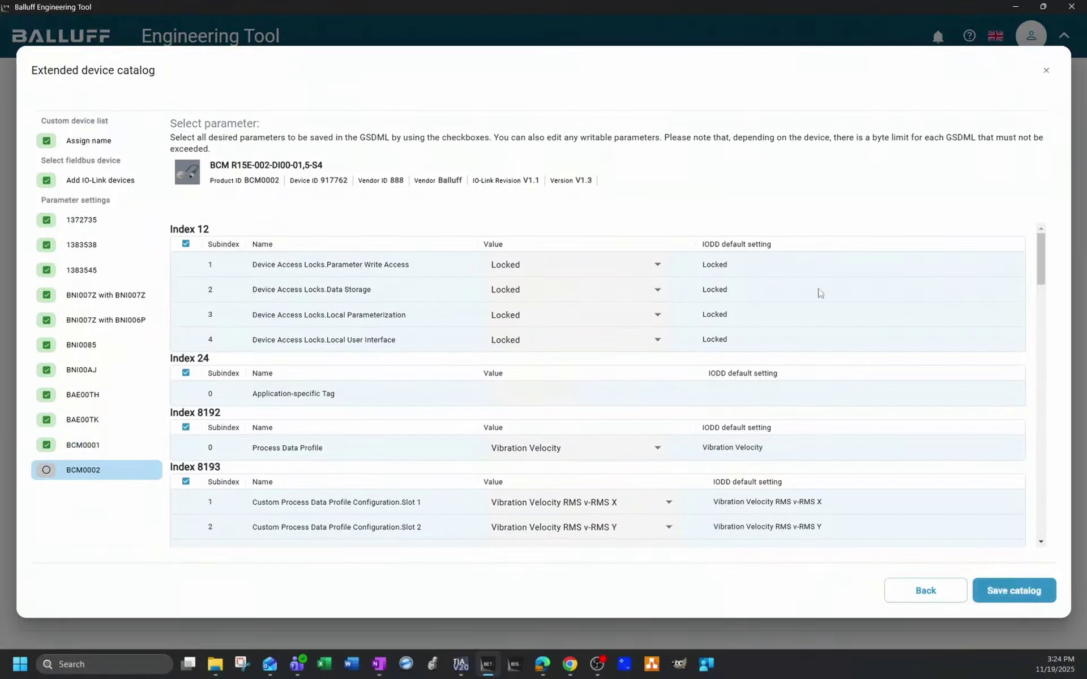
Set the BCM0002 process data profile to Environmental and save the extended device catalog
left_click(589, 450)
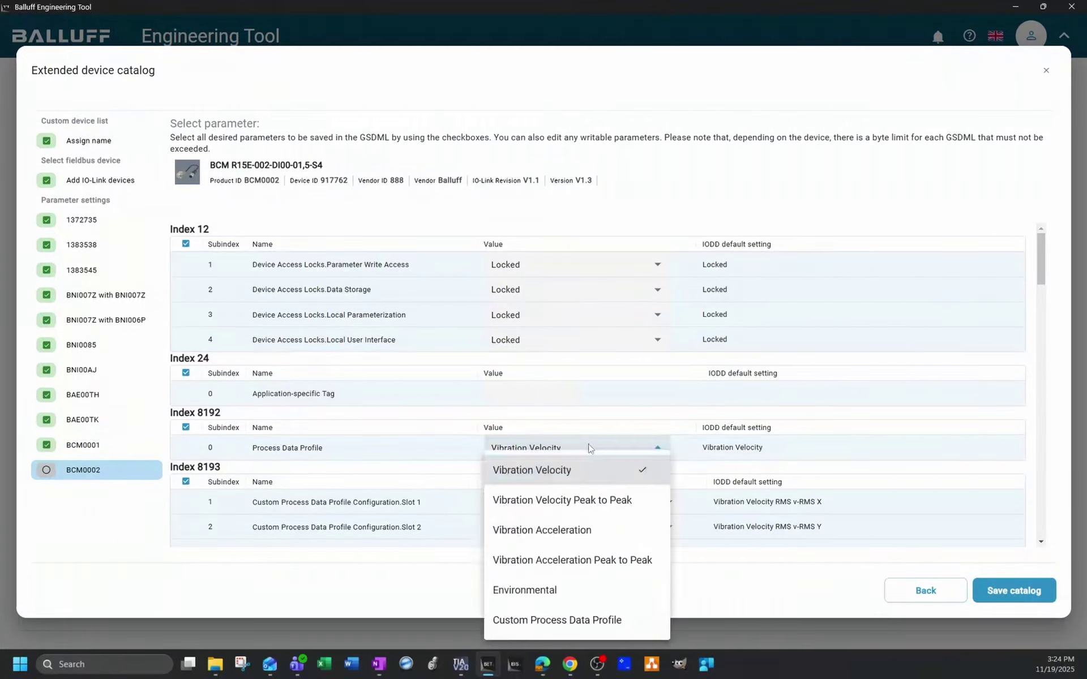
left_click(542, 590)
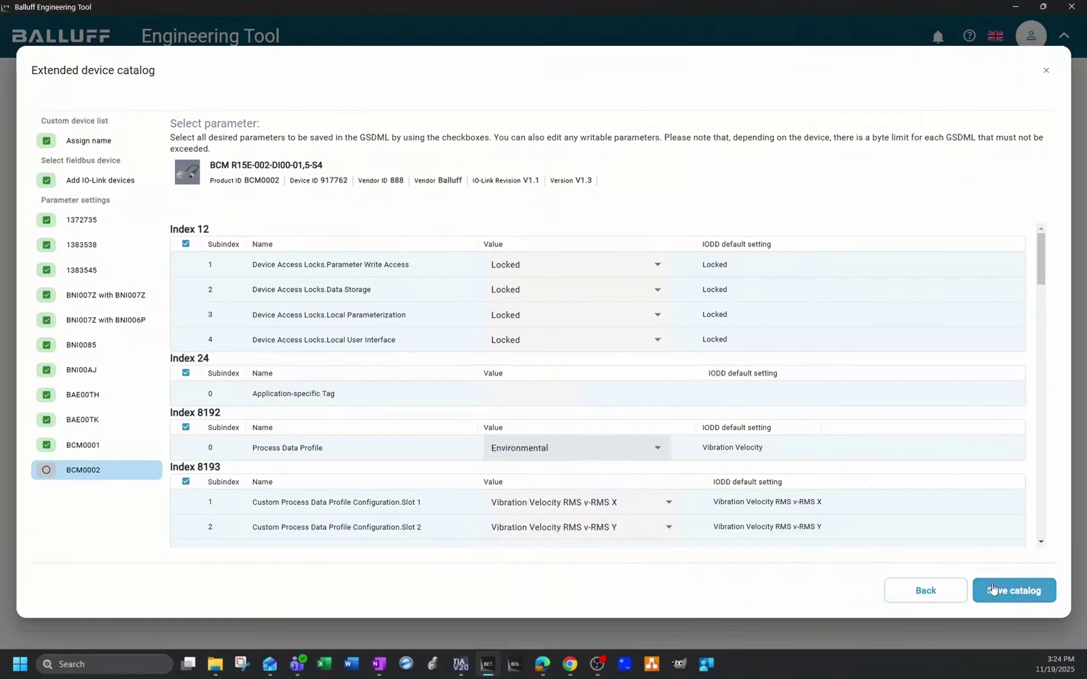
left_click(1010, 593)
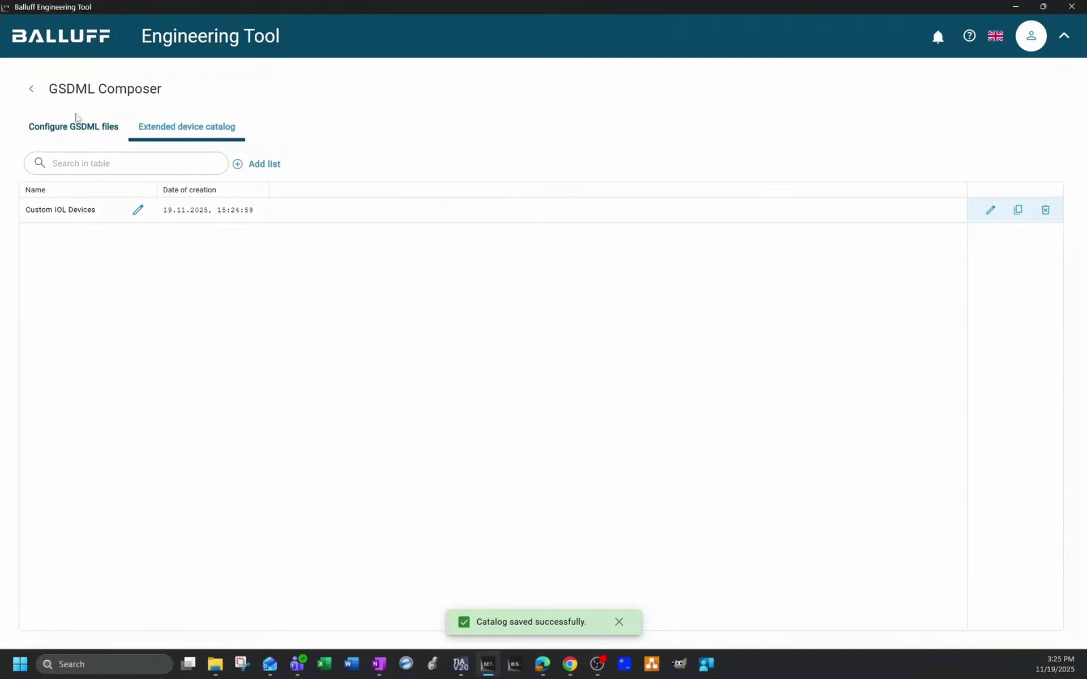
Export the BNI00K6 GSDML file with the custom catalog to C:\_Demos & PLC\Siemens\GSDML, accepting the risk notice and replacing the existing file
left_click(74, 132)
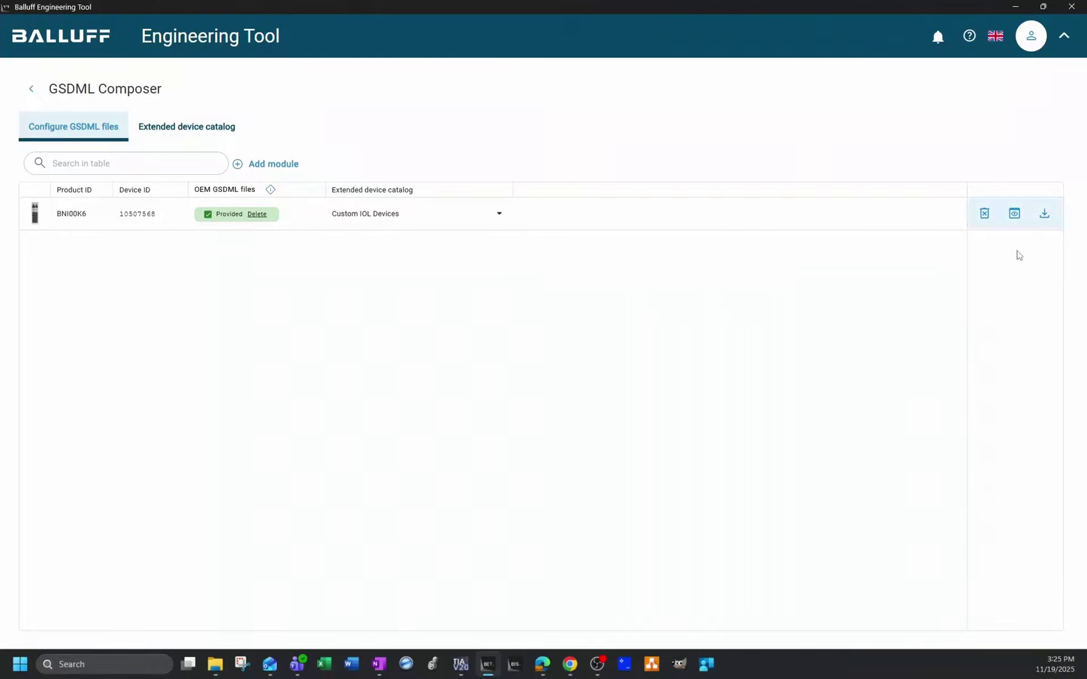
left_click(1044, 217)
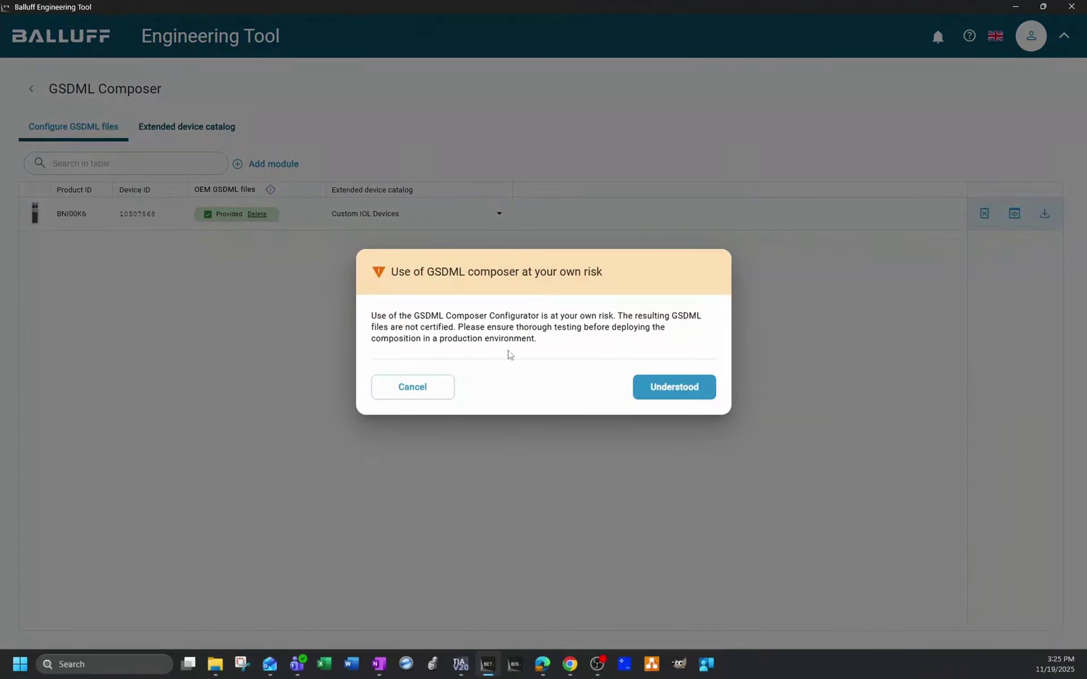
left_click(661, 388)
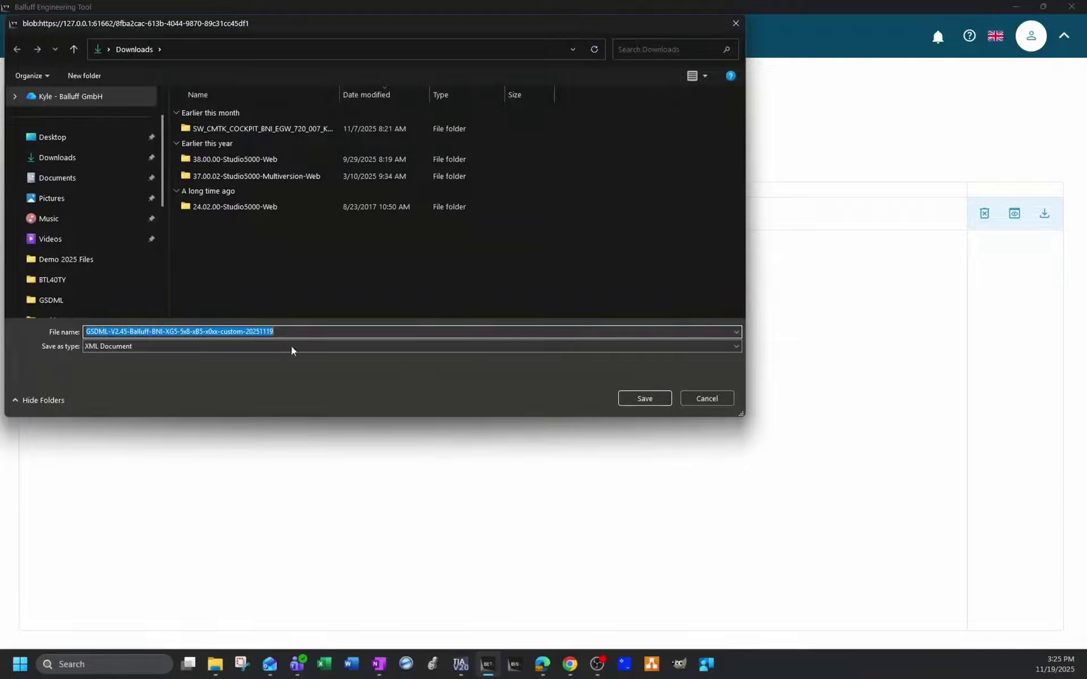
scroll(83, 203, "up", 1)
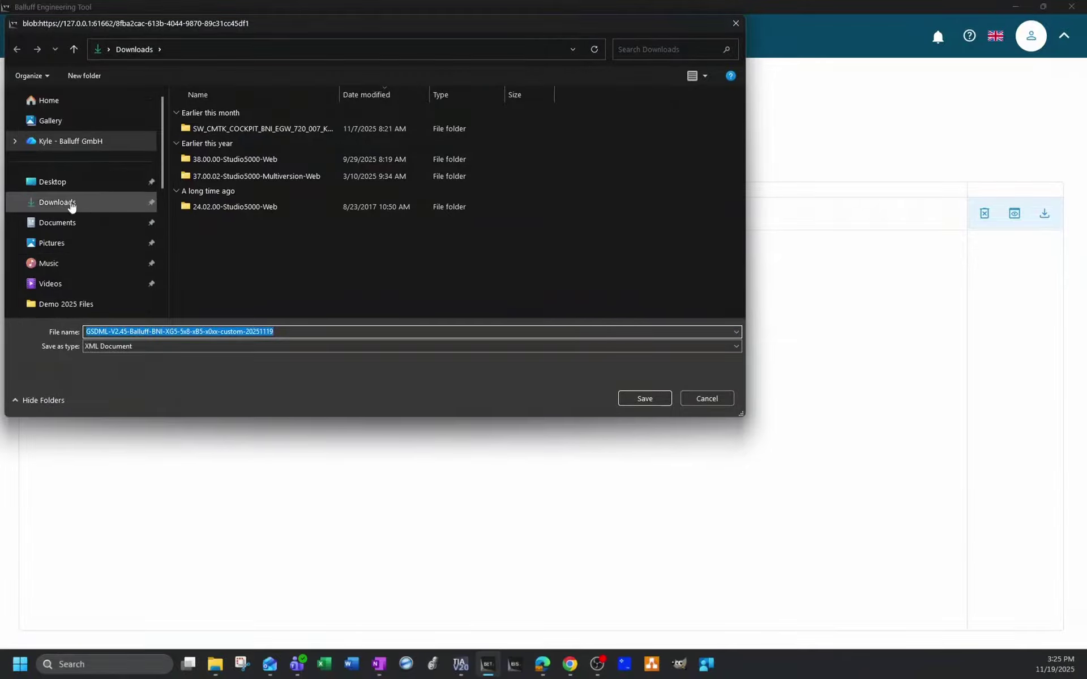
scroll(71, 206, "down", 3)
left_click(86, 239)
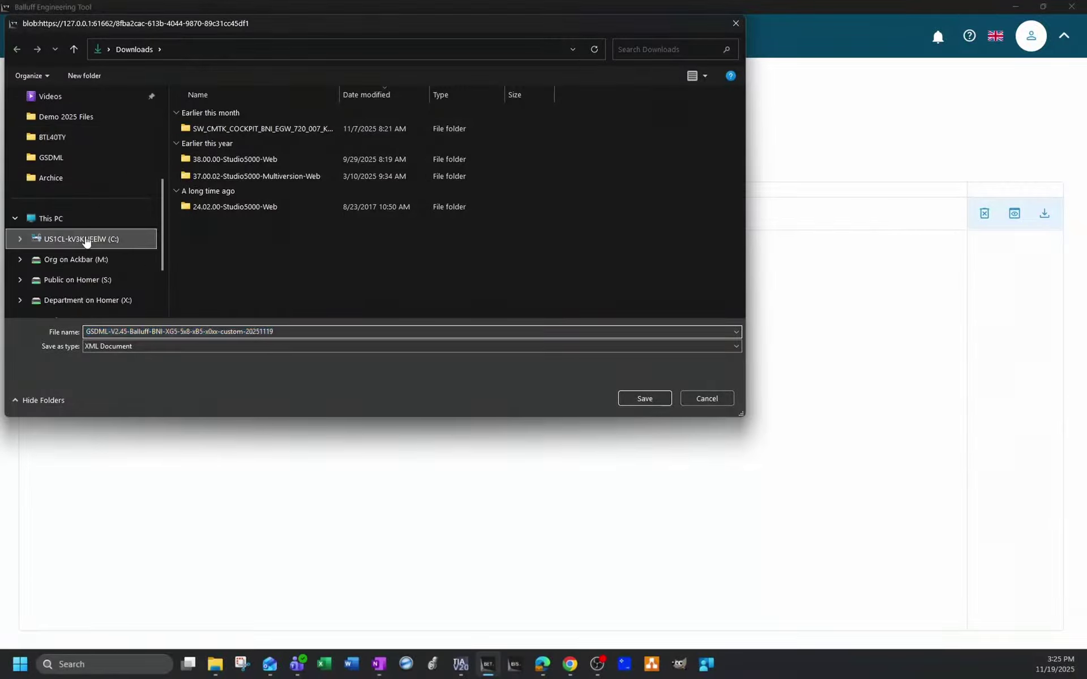
double_click(220, 180)
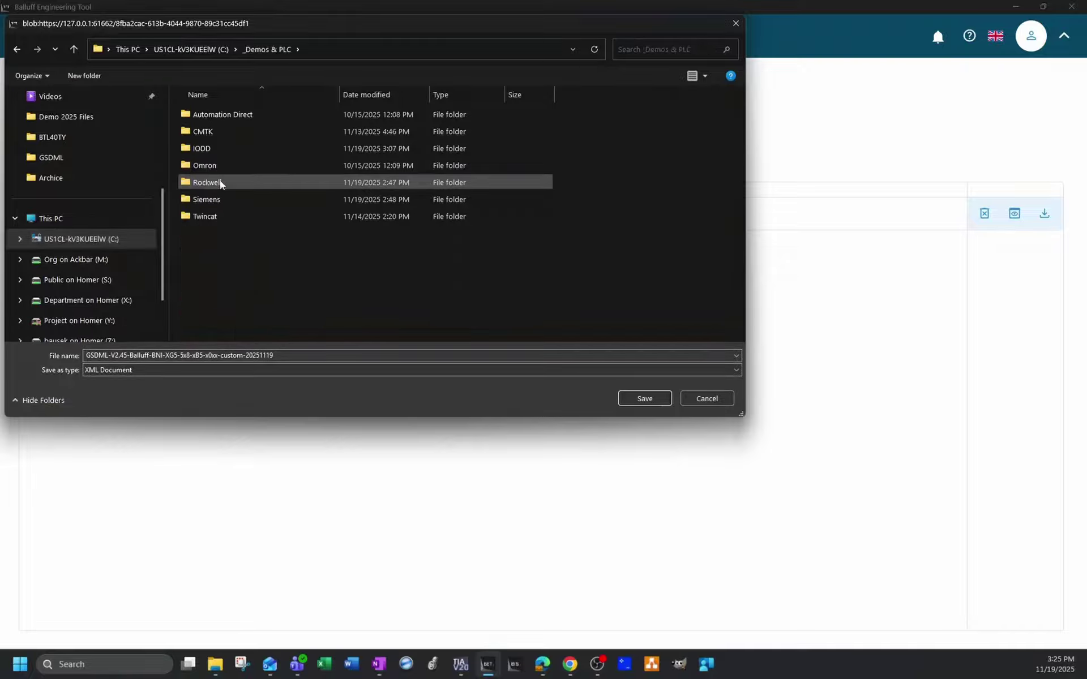
double_click(215, 198)
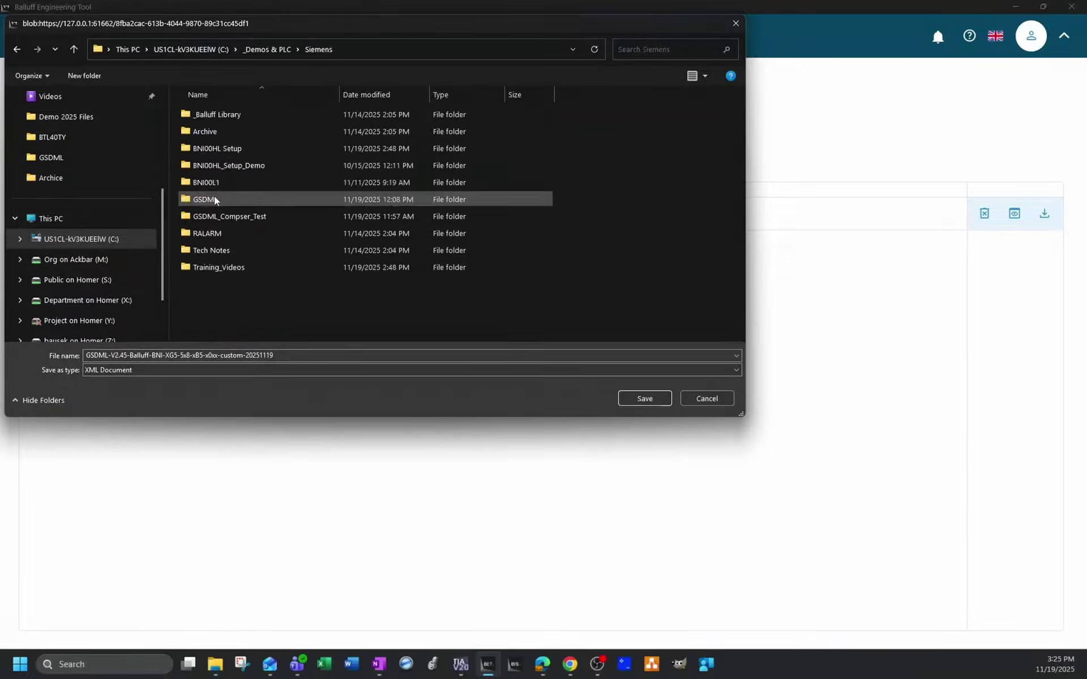
double_click(212, 198)
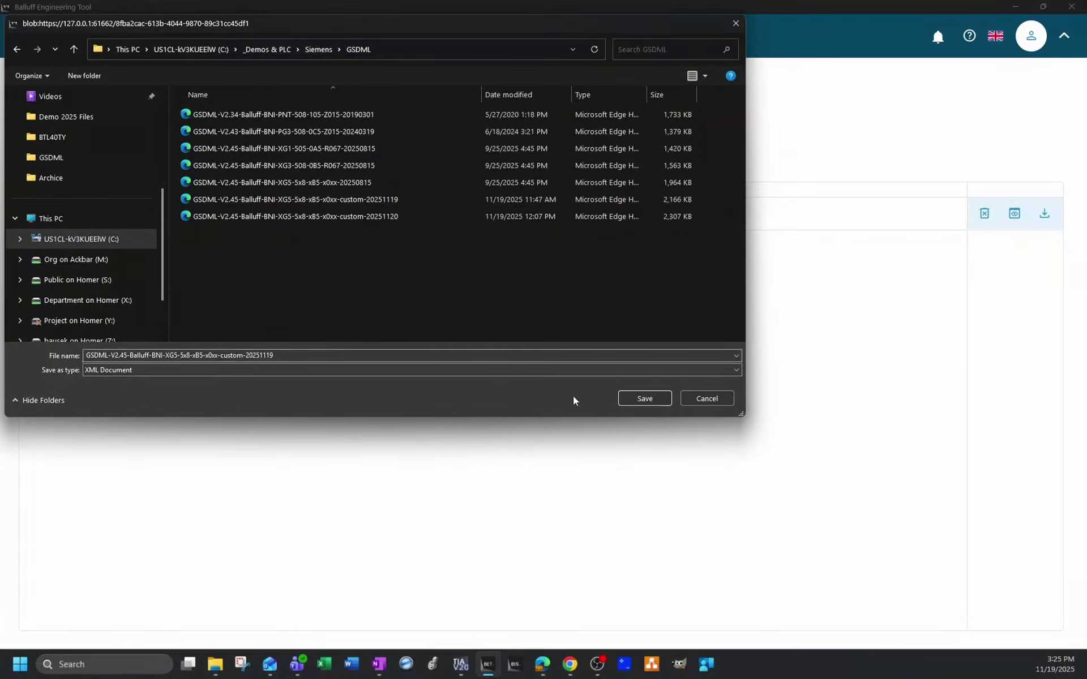
left_click(631, 398)
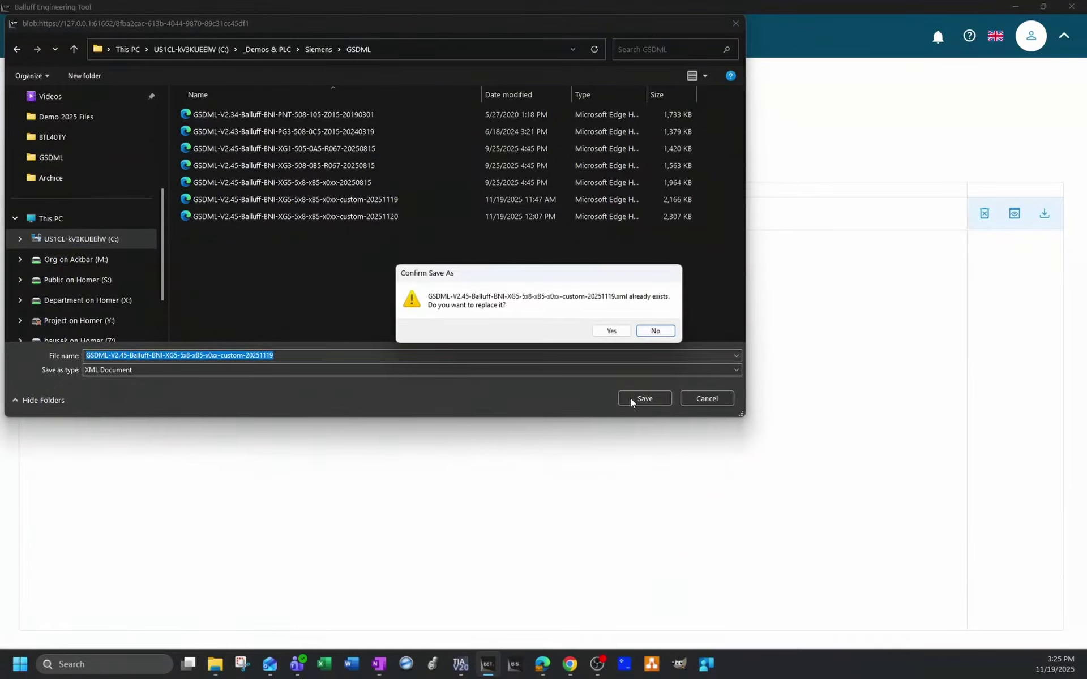
left_click(610, 334)
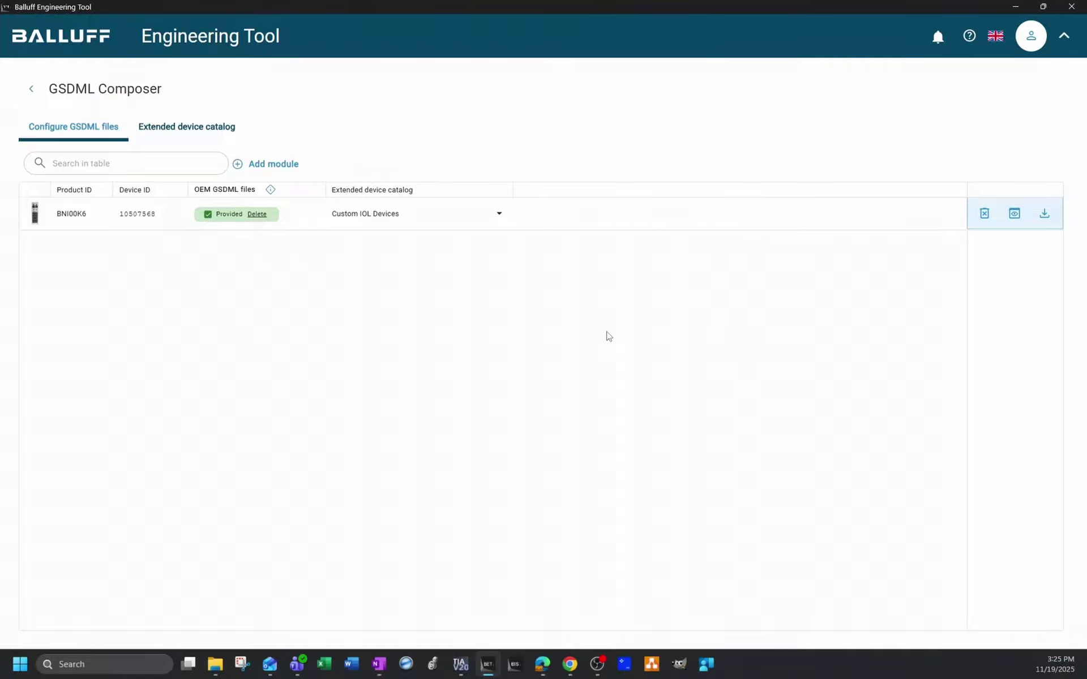
Switch to TIA Portal and set the source path for managing general station description files to C:\_Demos & PLC\Siemens\GSDML
left_click(1019, 7)
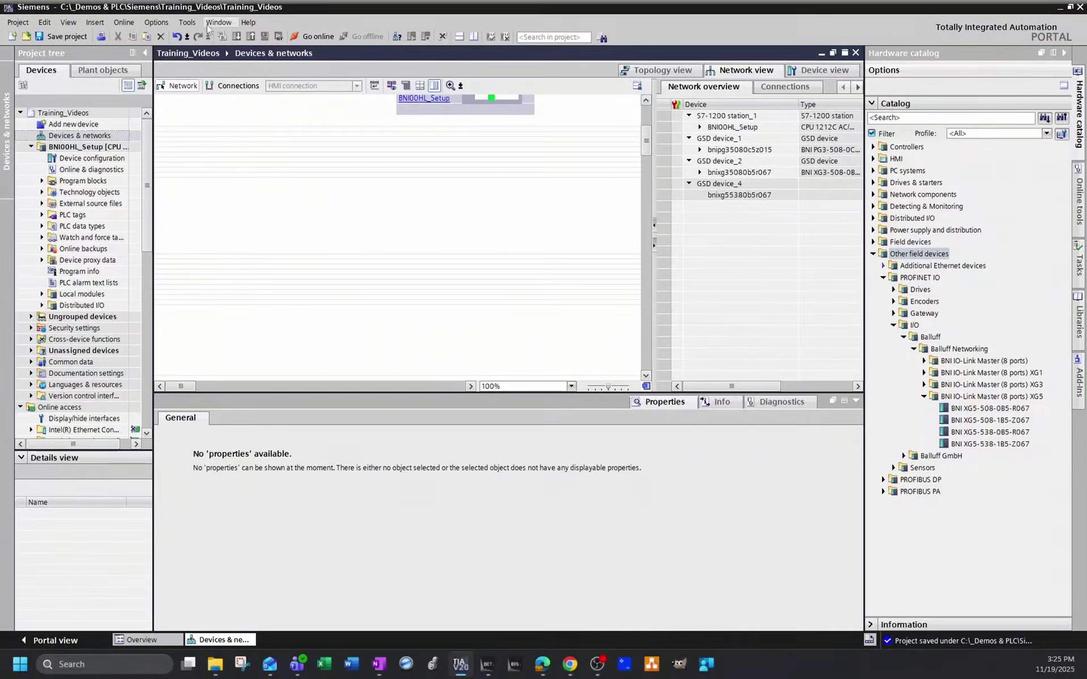
left_click(161, 23)
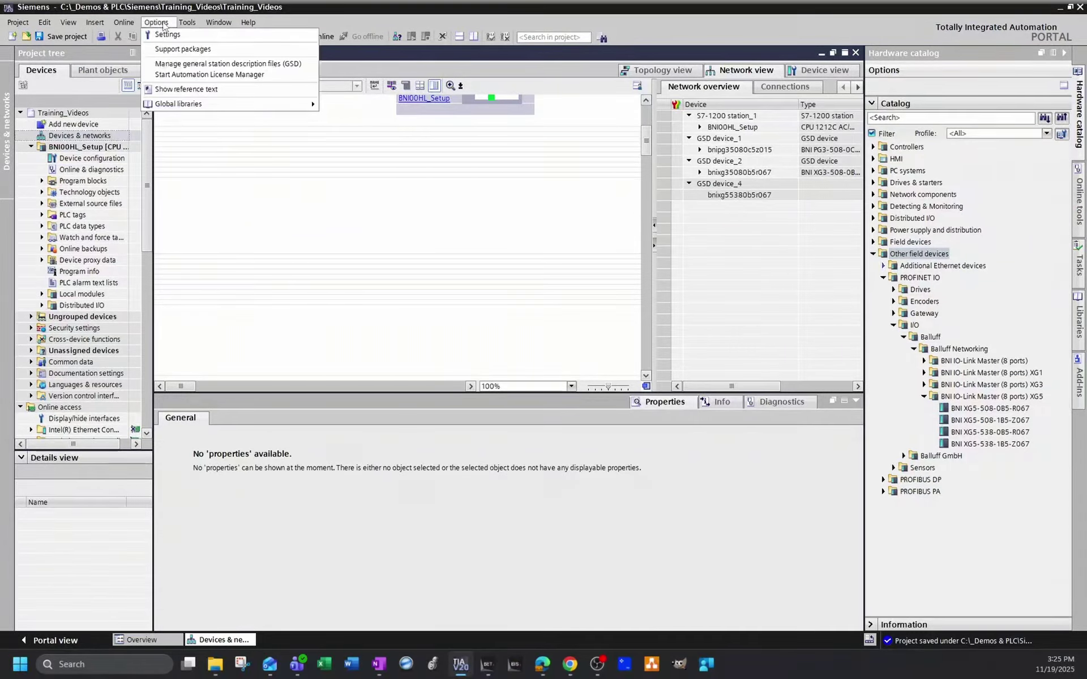
left_click(217, 66)
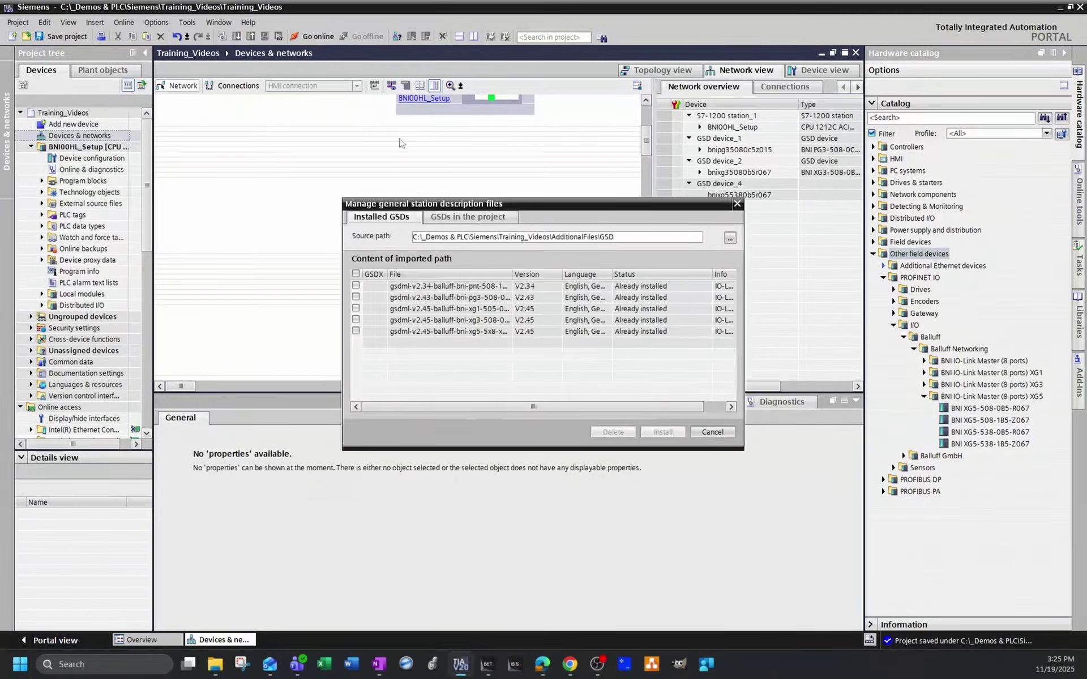
left_click(730, 238)
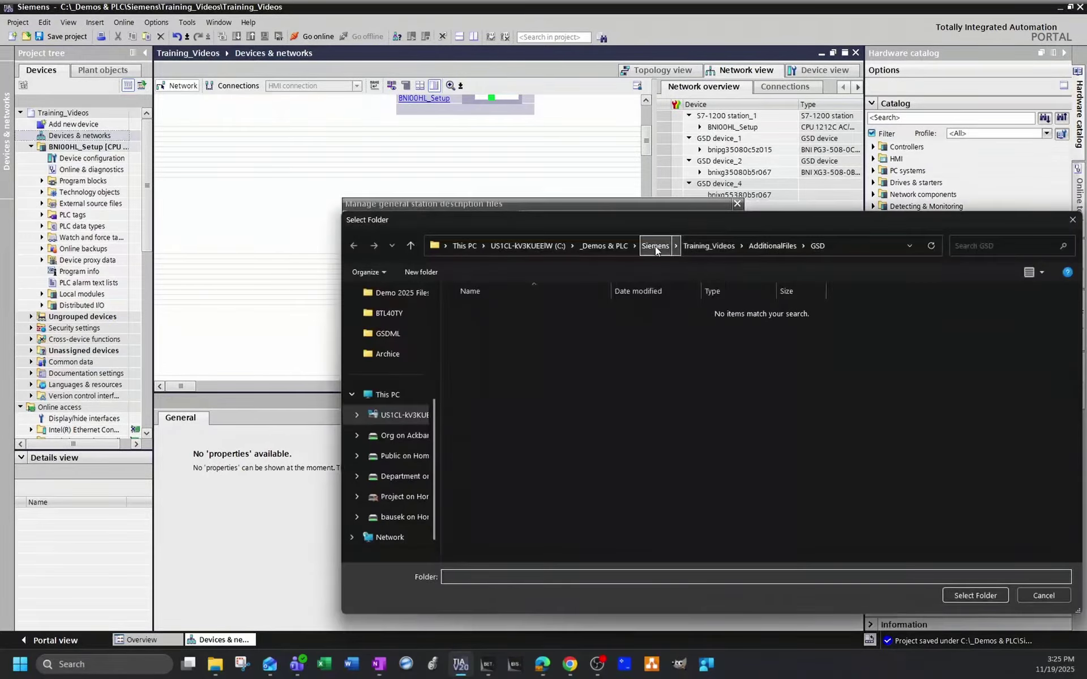
left_click(654, 246)
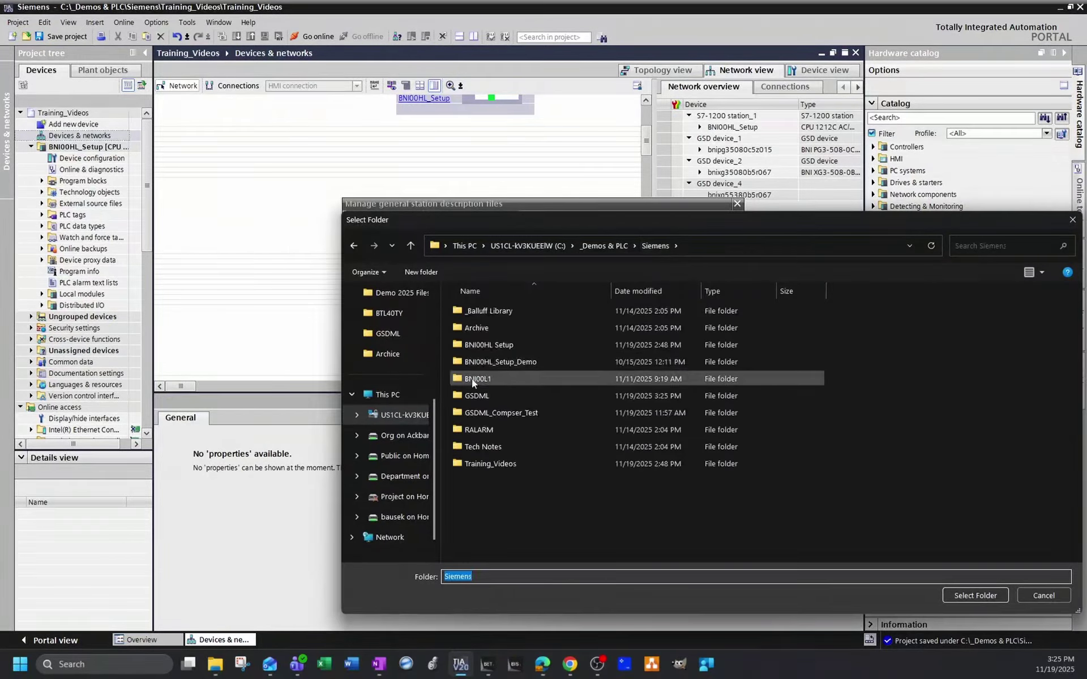
double_click(478, 395)
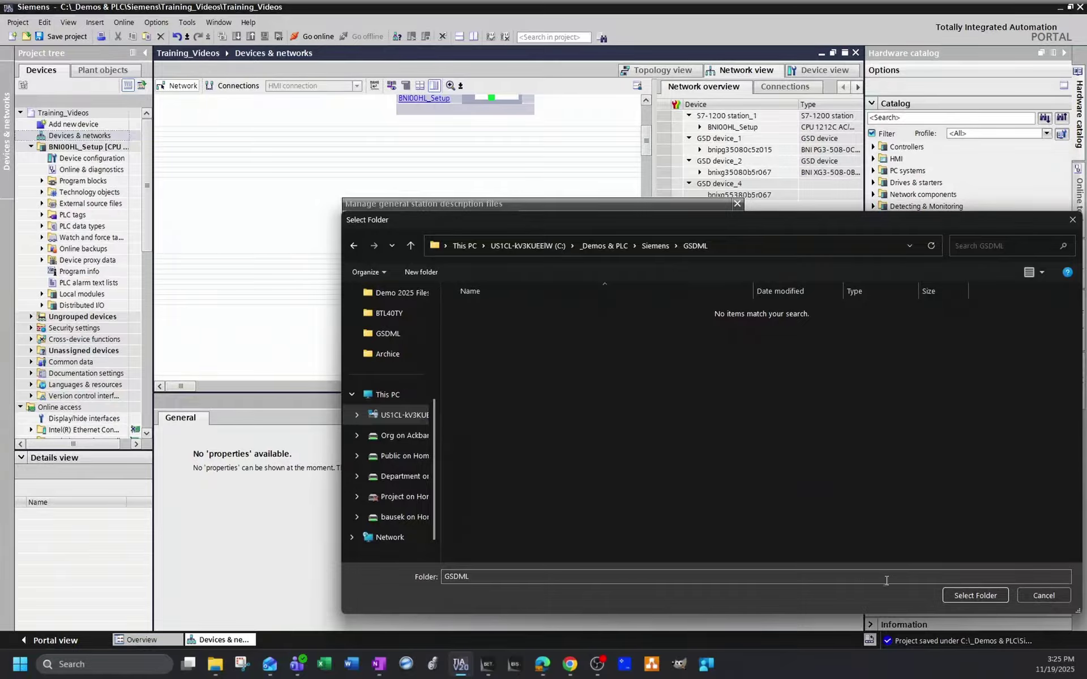
left_click(975, 595)
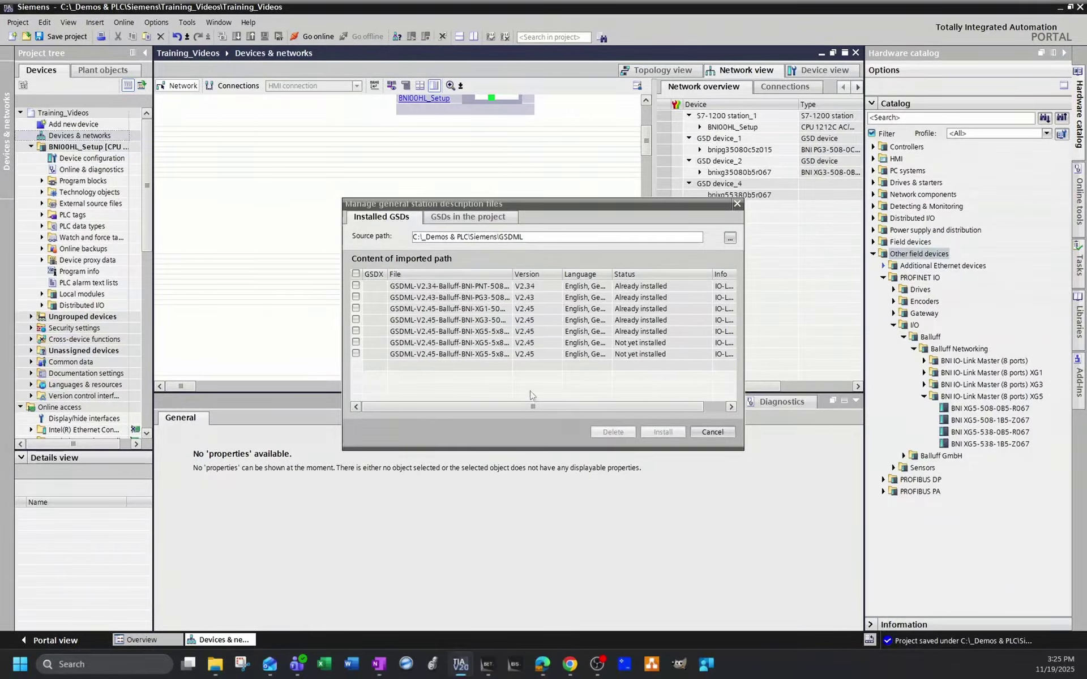
Install GSDML-V2.45-Balluff-BNI-XG5-5x8-xB5-x0xx-custom-20251119.xml and close the installation result
double_click(512, 274)
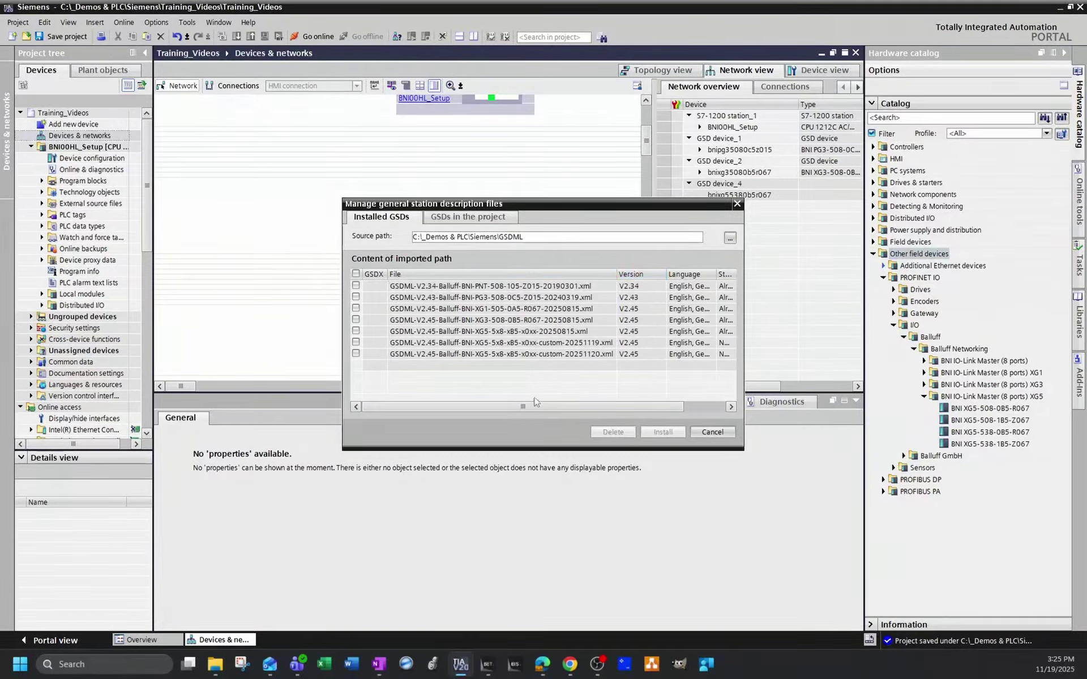
left_click(355, 342)
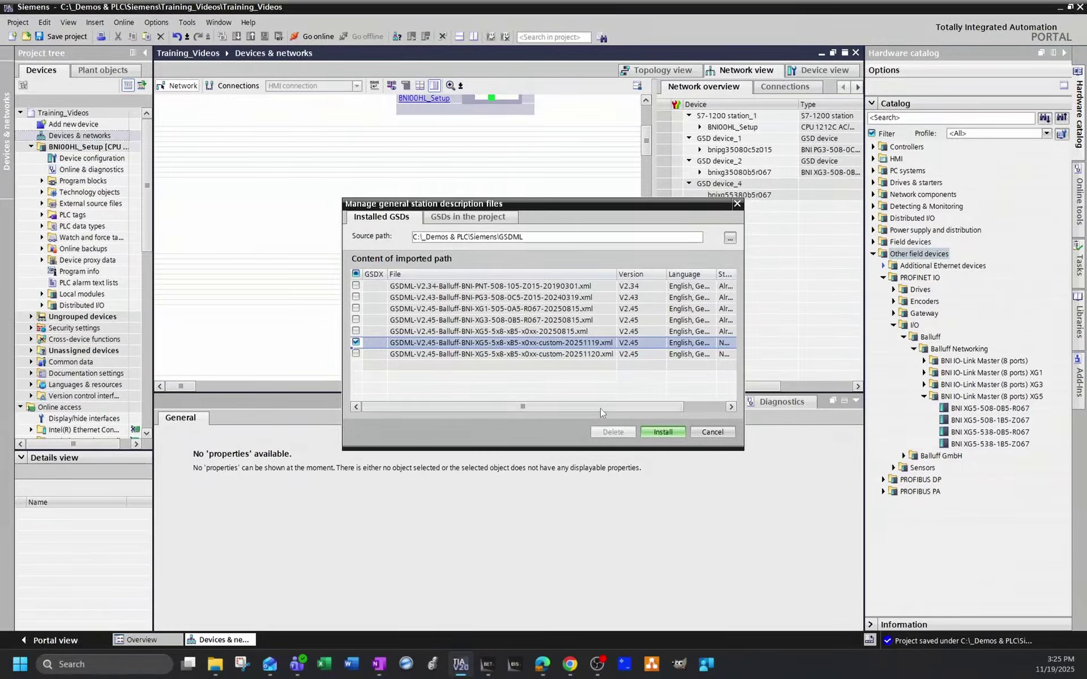
left_click_drag(600, 408, 670, 407)
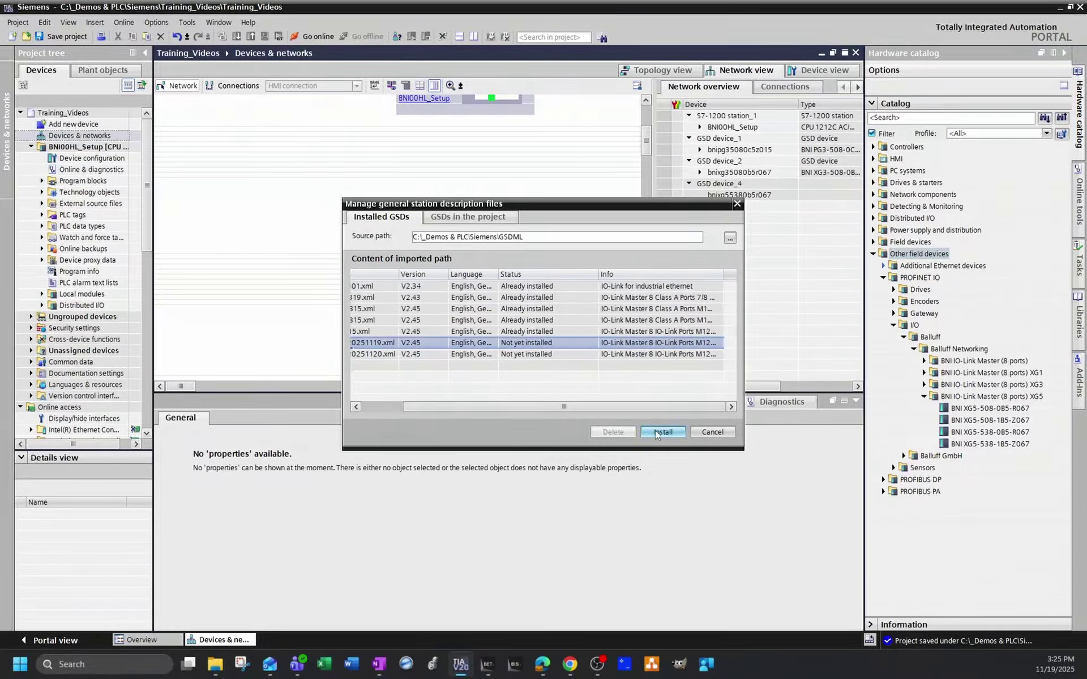
left_click(664, 433)
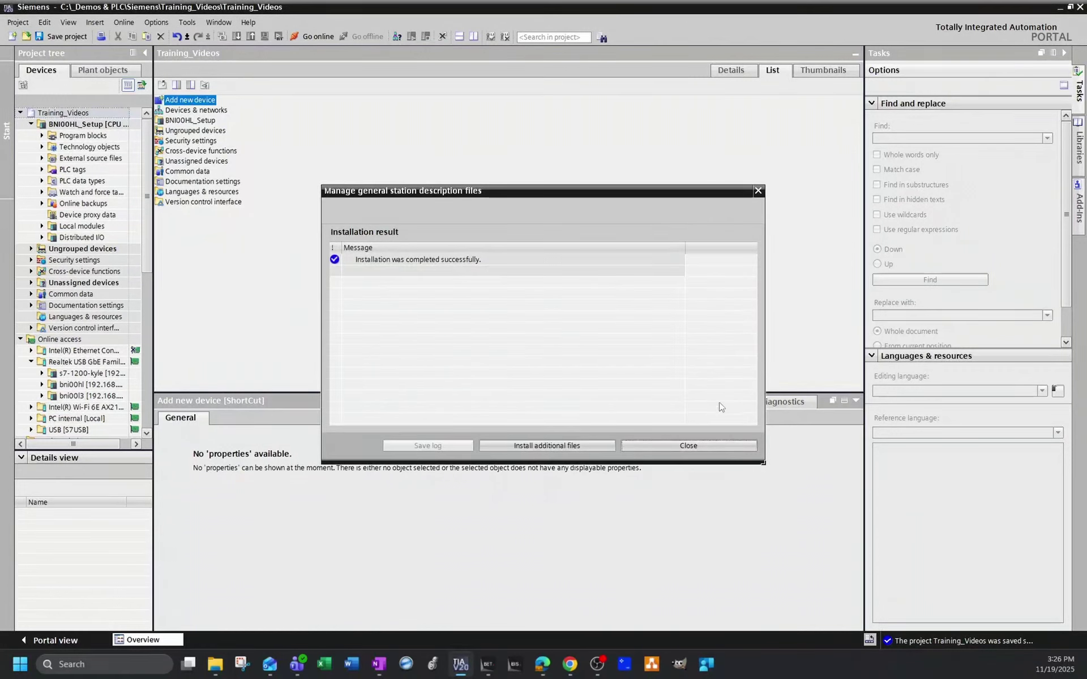
left_click(712, 447)
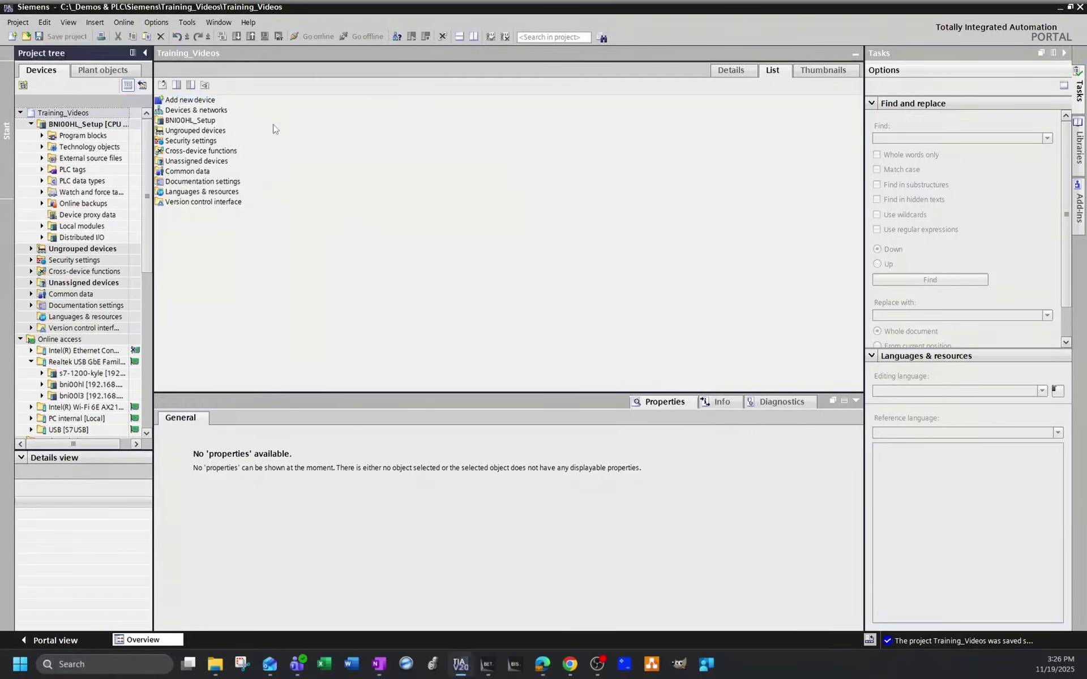
Add a BNI XG5-508-1B5-Z067 from the Balluff PROFINET I/O devices to the network view, below the existing BNI XG3-508 master
left_click(211, 110)
double_click(211, 110)
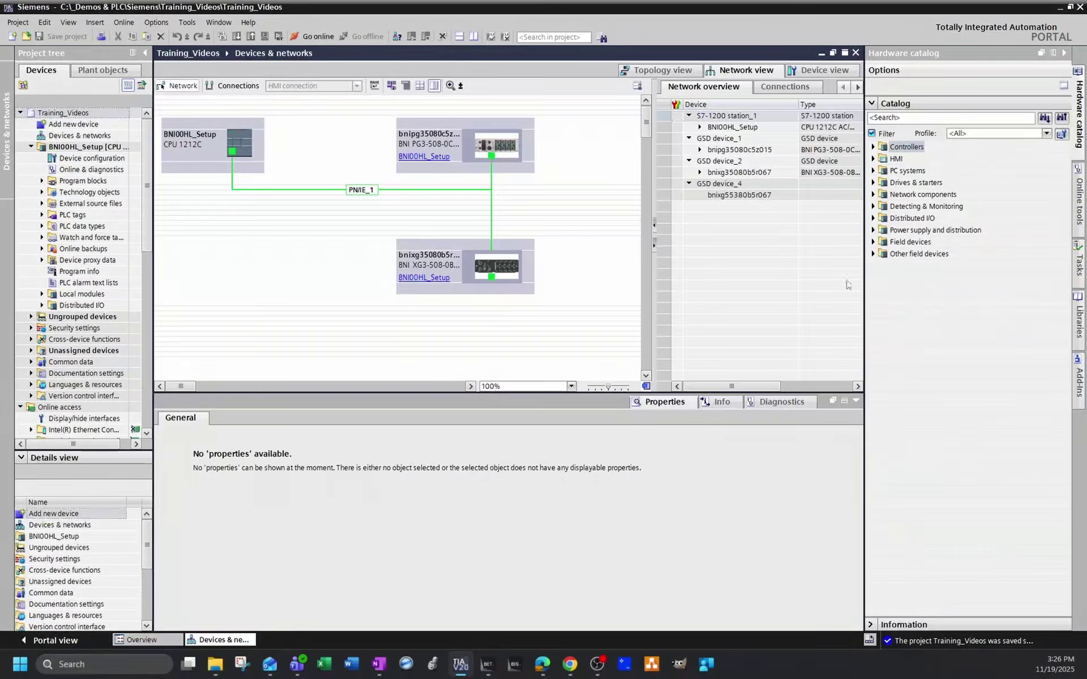
left_click(873, 254)
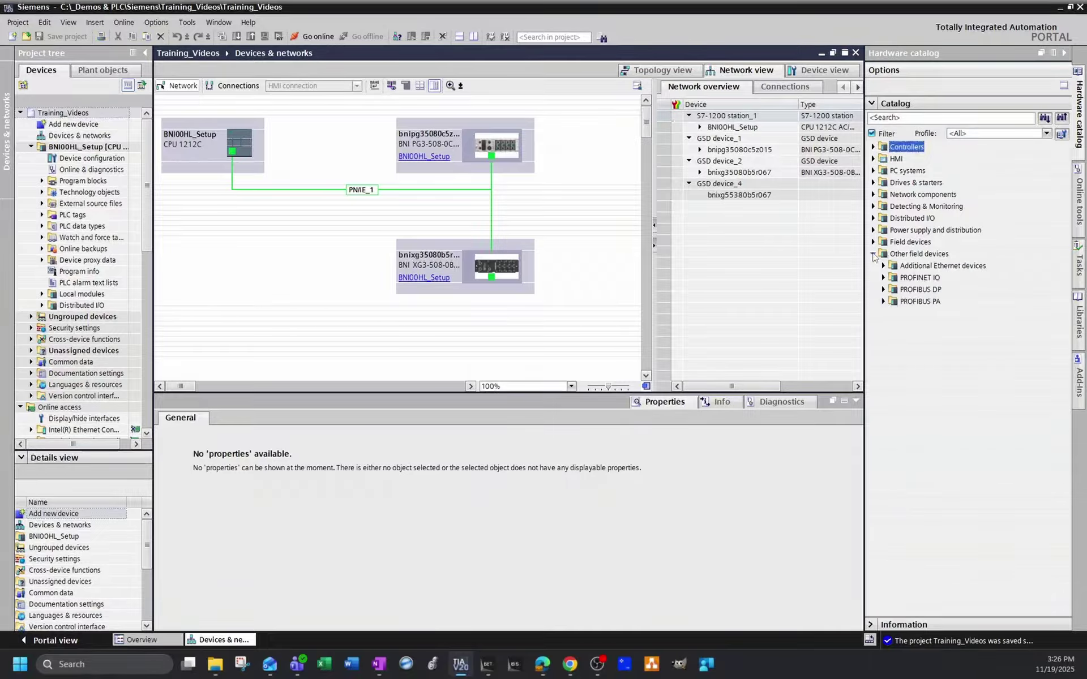
left_click(883, 277)
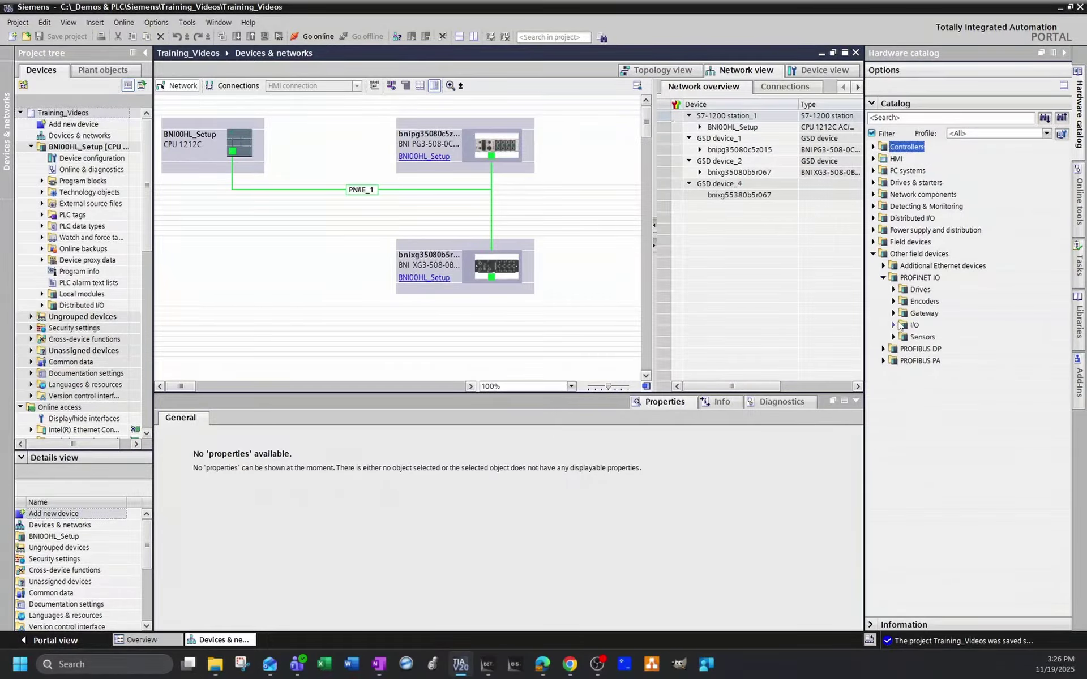
left_click(894, 326)
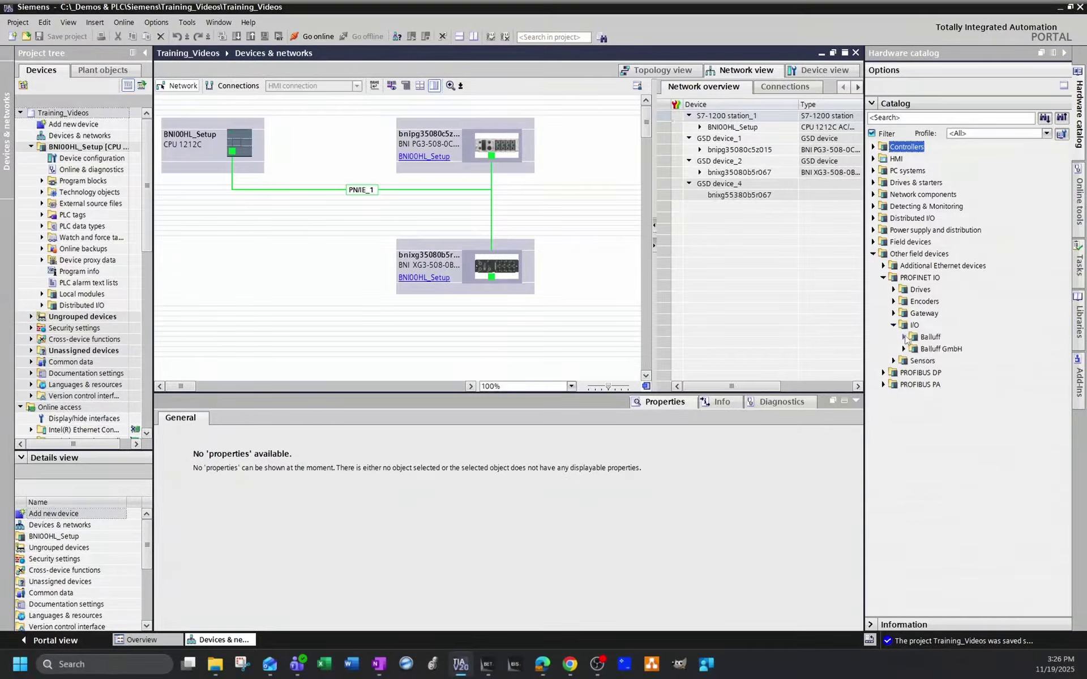
left_click(905, 338)
left_click(914, 349)
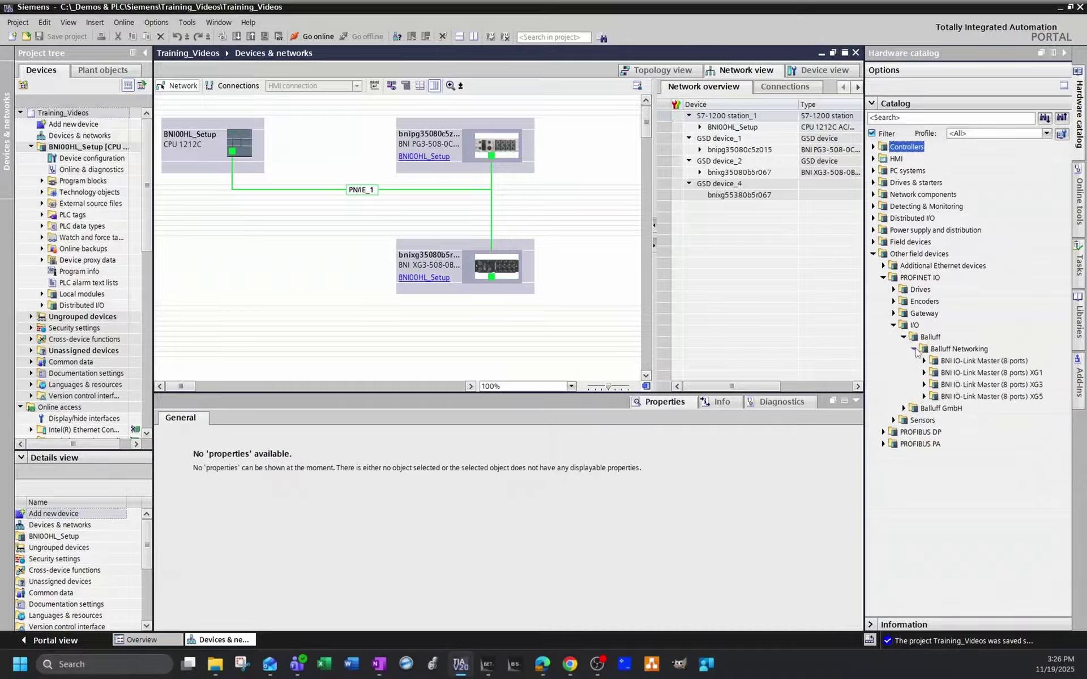
left_click(925, 397)
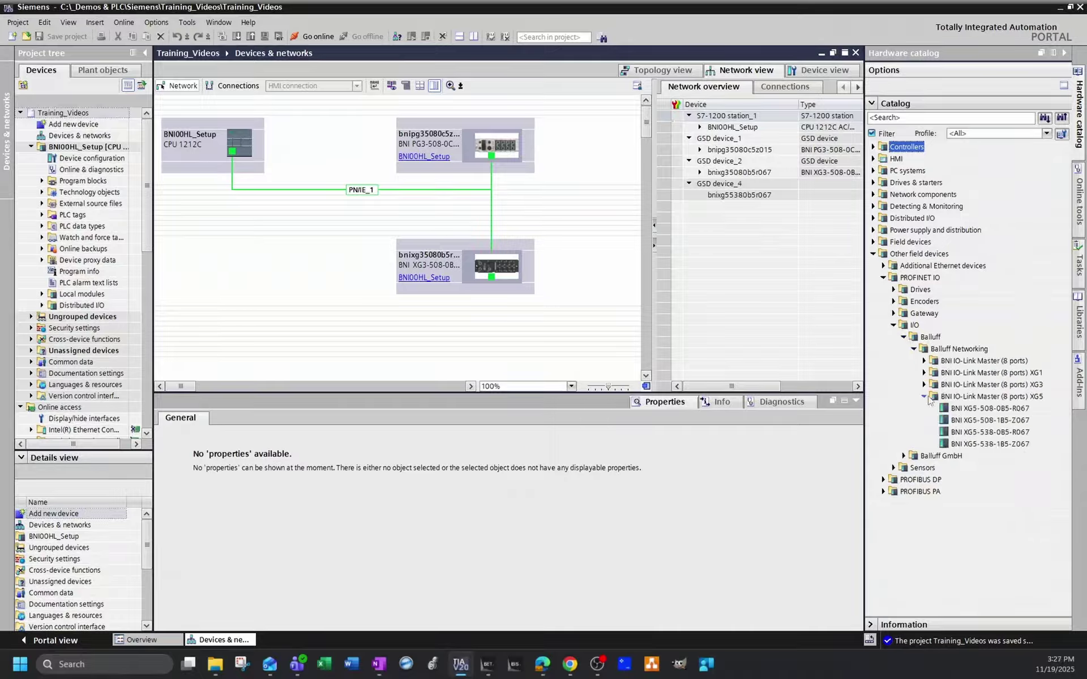
left_click(1015, 423)
left_click_drag(1015, 426, 492, 297)
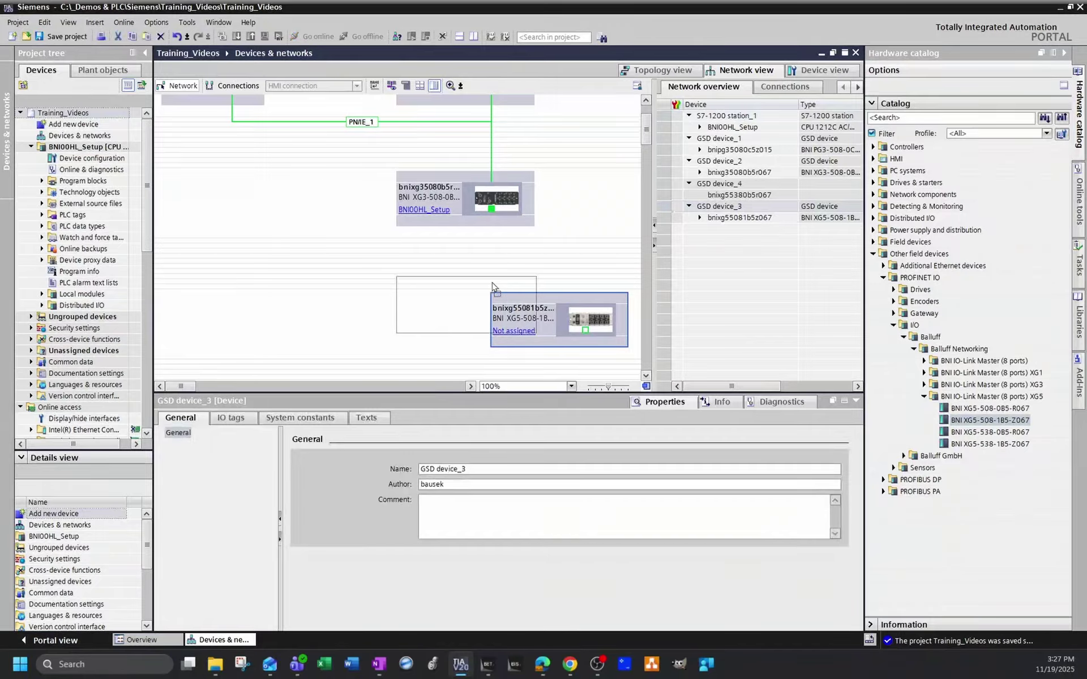
Rename the new GSD device as BNI00K6 and open its device view
left_click(496, 469)
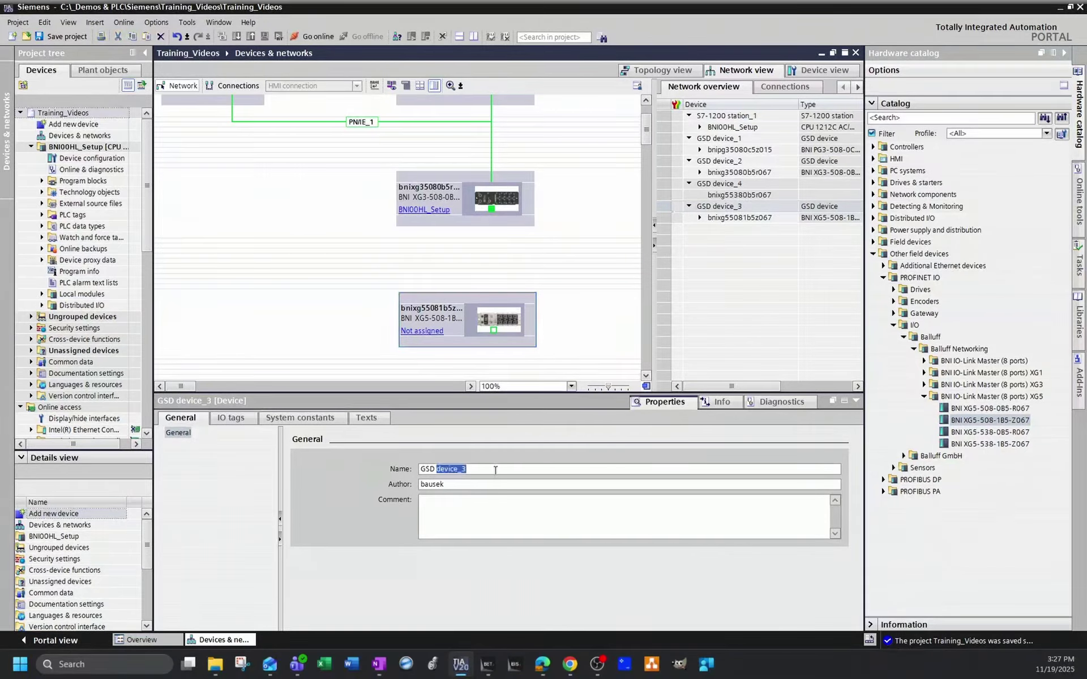
left_click(496, 470)
key("BackSpace")
key("BackSpace")
key("BackSpace")
key("BackSpace")
key("BackSpace")
key("BackSpace")
key("BackSpace")
key("BackSpace")
key("BackSpace")
key("BackSpace")
key("BackSpace")
left_click(532, 309)
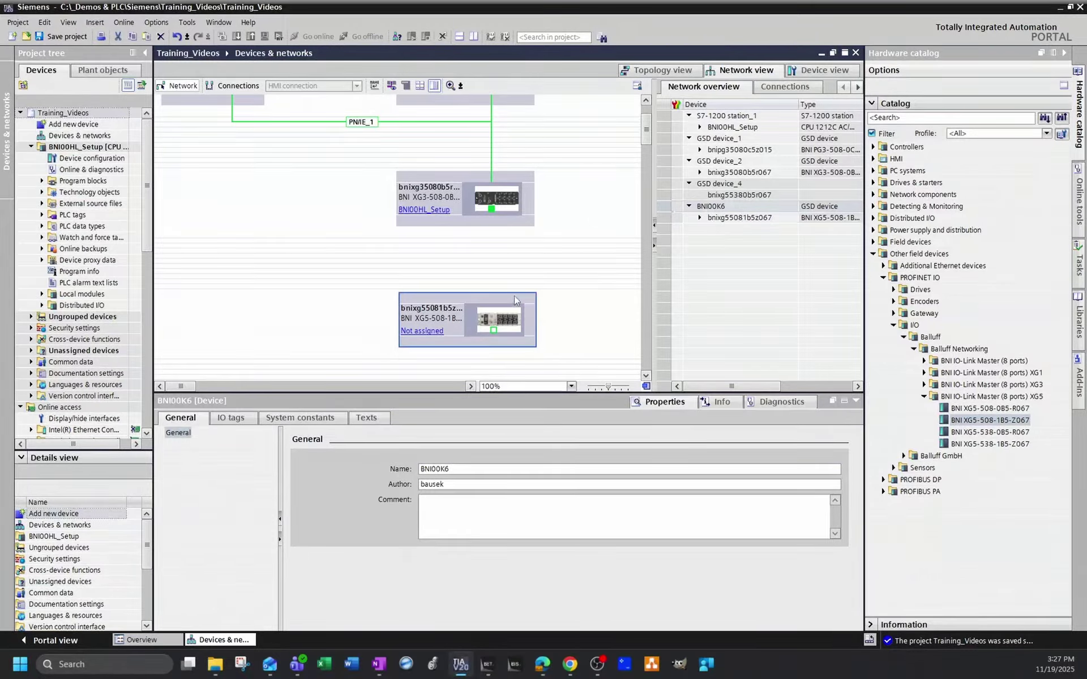
double_click(513, 295)
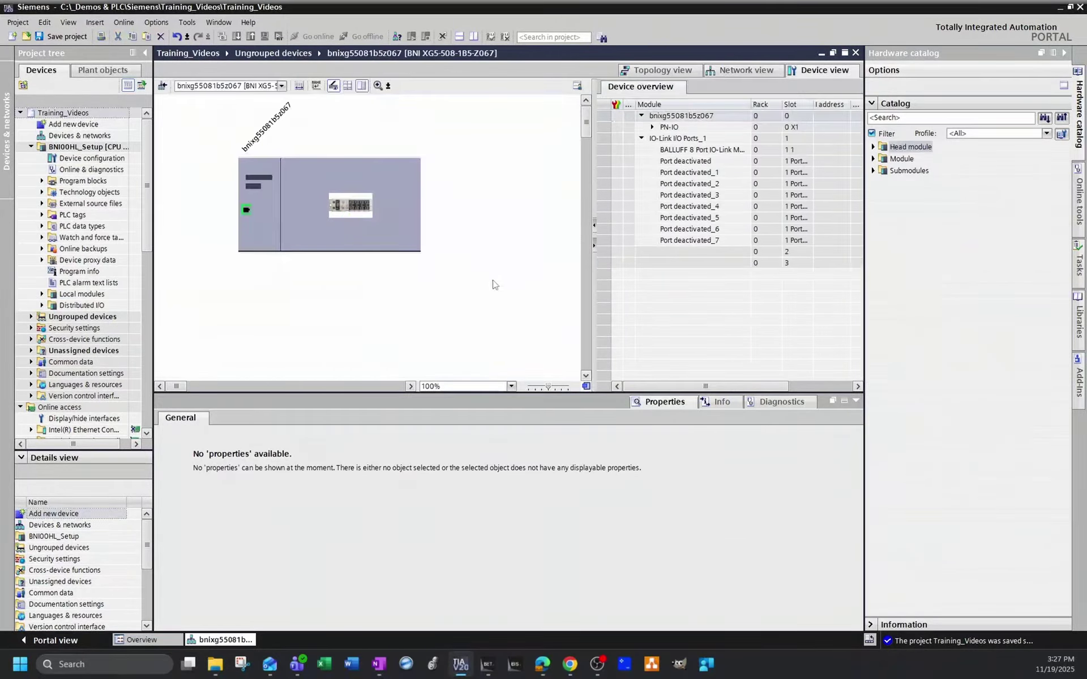
Expand the Custom IOL Devices submodules in the hardware catalog and delete all eight Port deactivated entries from the device overview
left_click(873, 170)
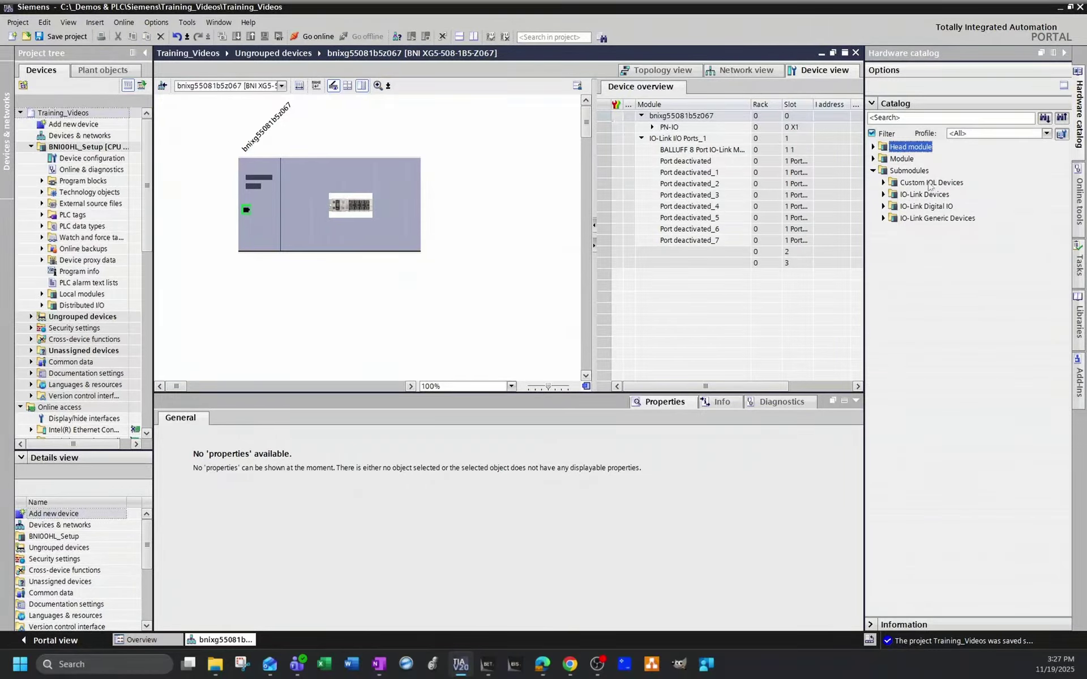
left_click(882, 183)
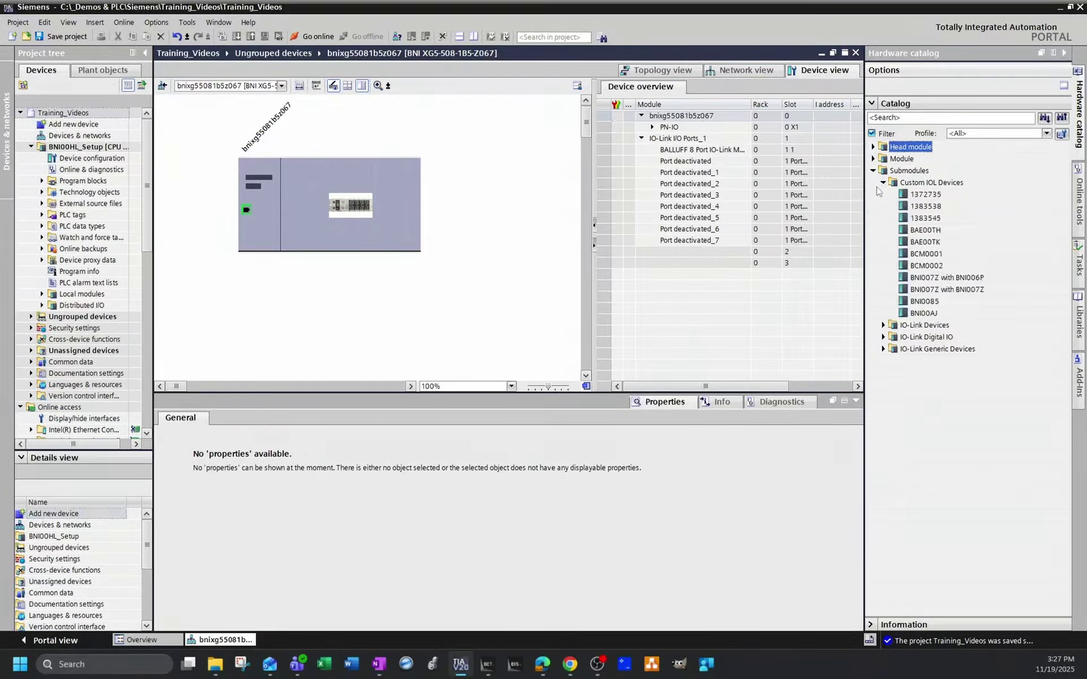
left_click(603, 159)
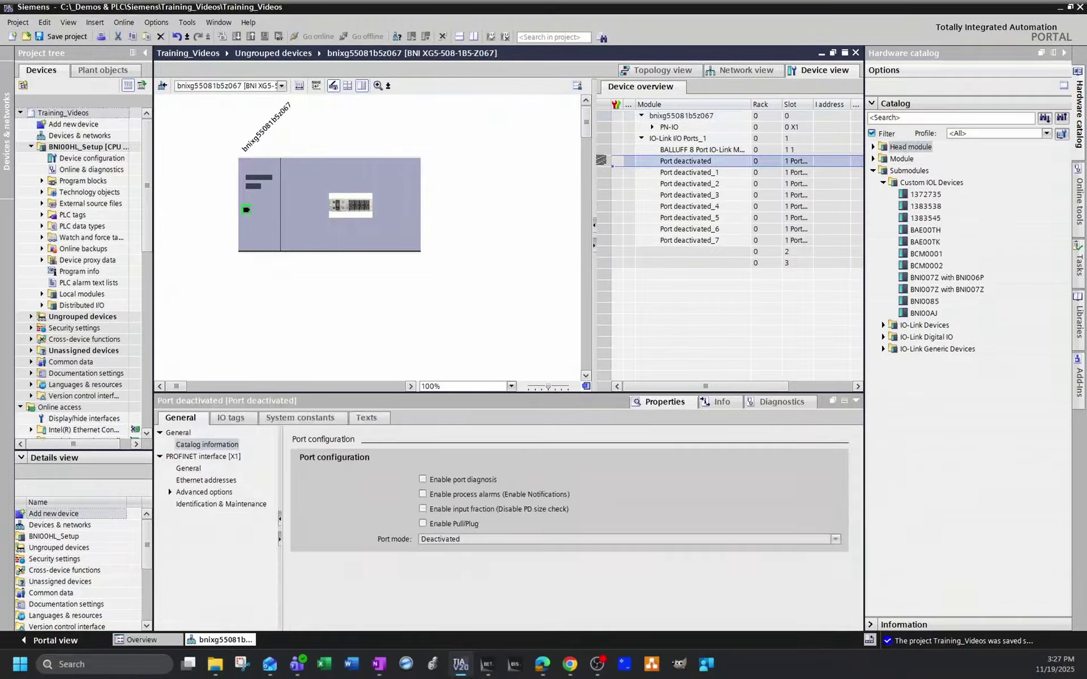
left_click(606, 236, "shift")
right_click(607, 237)
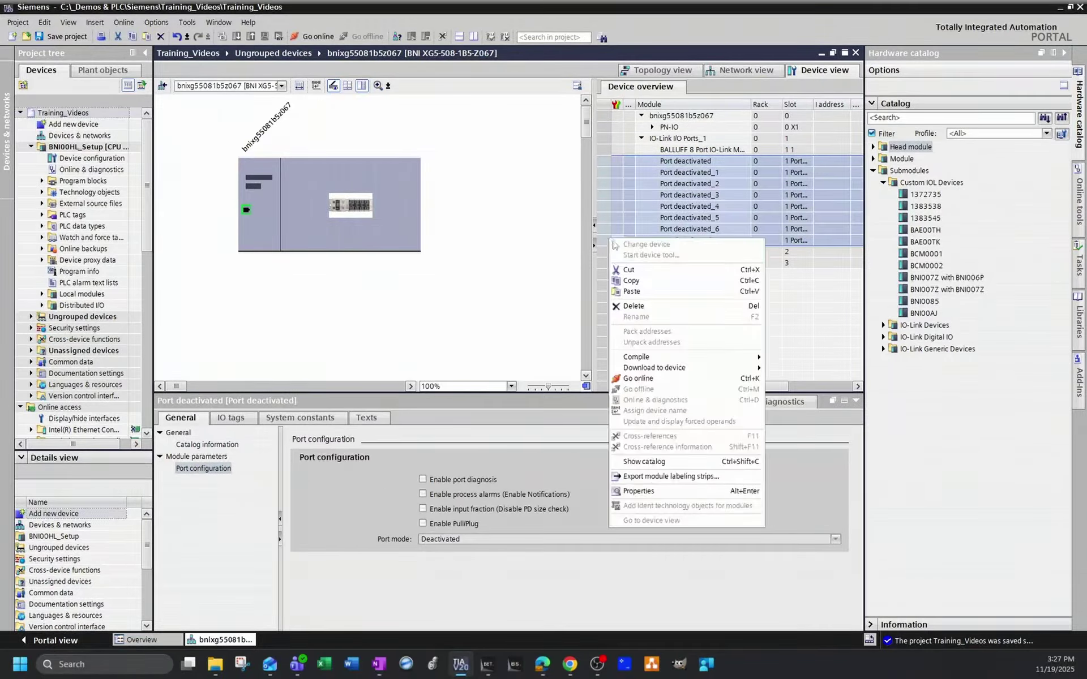
left_click(636, 304)
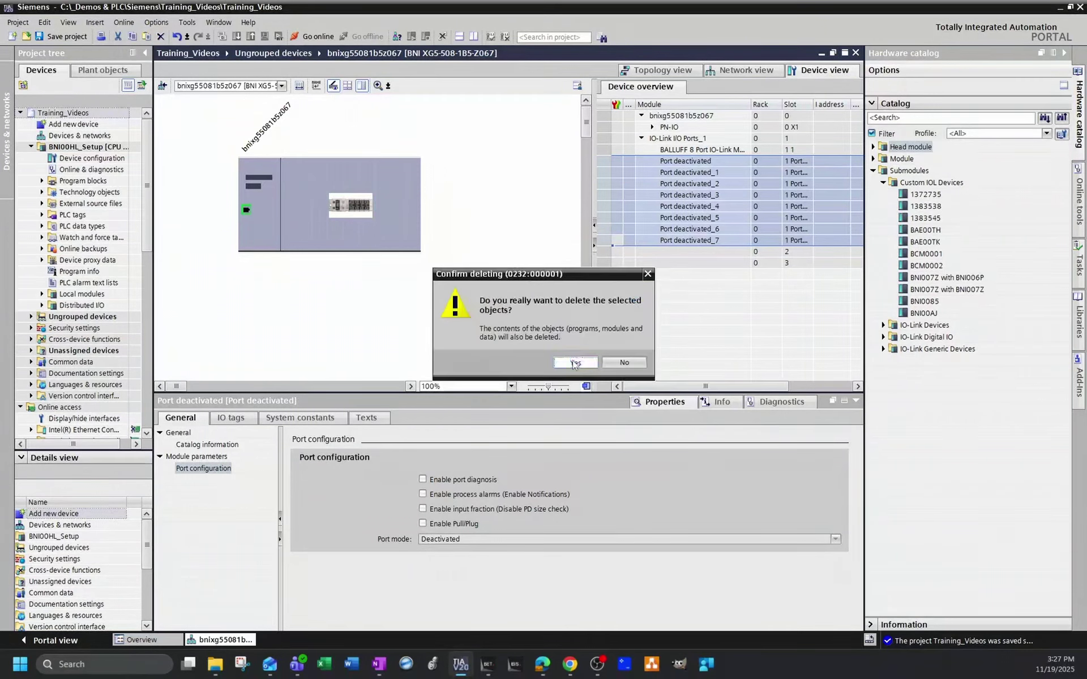
left_click(571, 363)
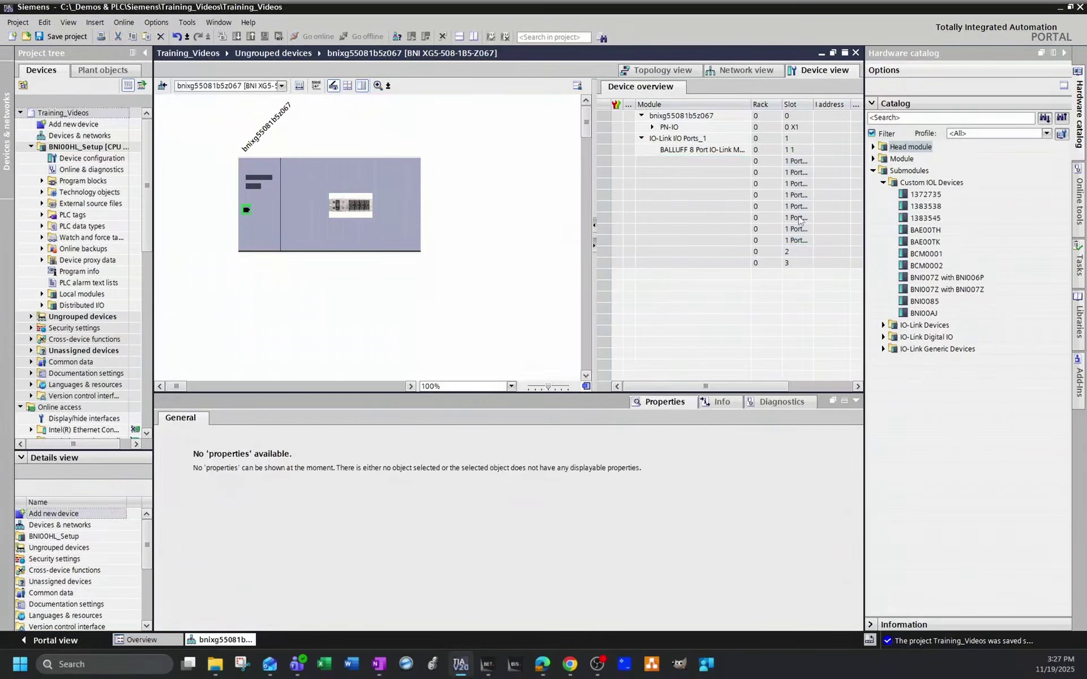
Fill the eight ports in order with 1372735, BAE00TH, BCM0001, BCM0002, BNI007Z with BNI006P, BNI007Z with BNI007Z, BNI0085 and BNI00AJ
double_click(929, 194)
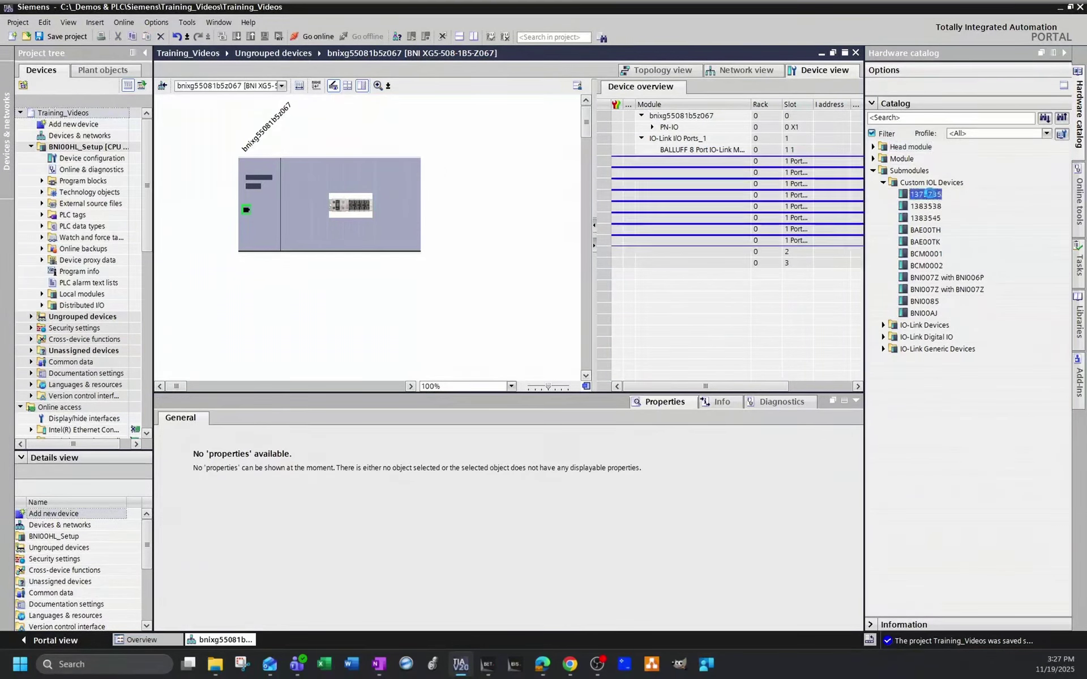
double_click(937, 231)
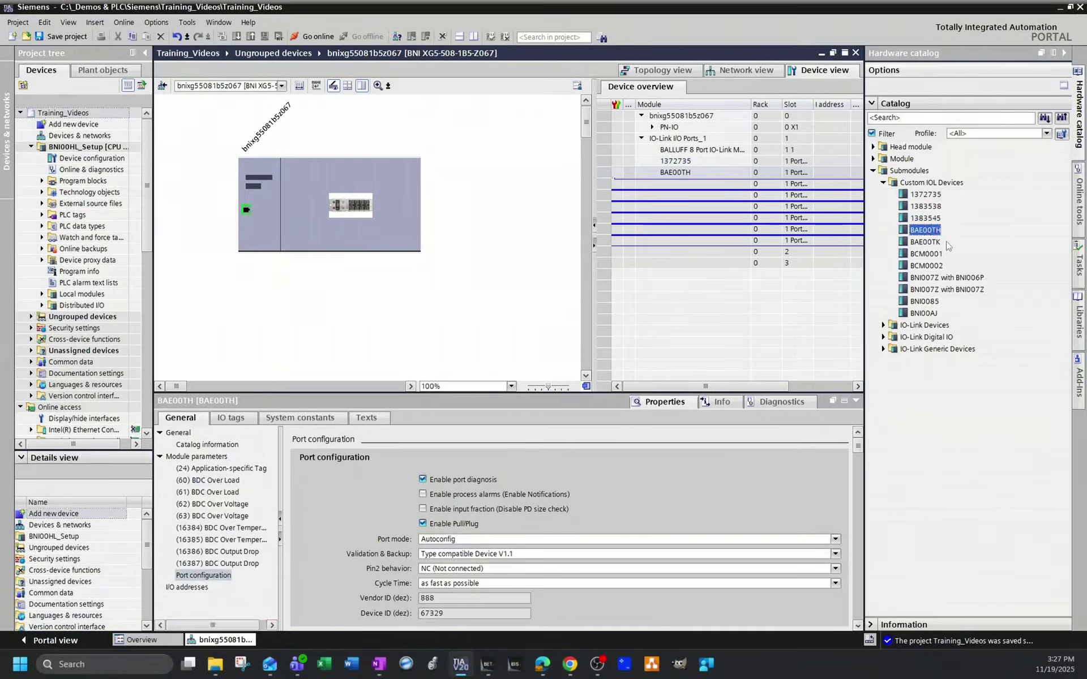
double_click(928, 254)
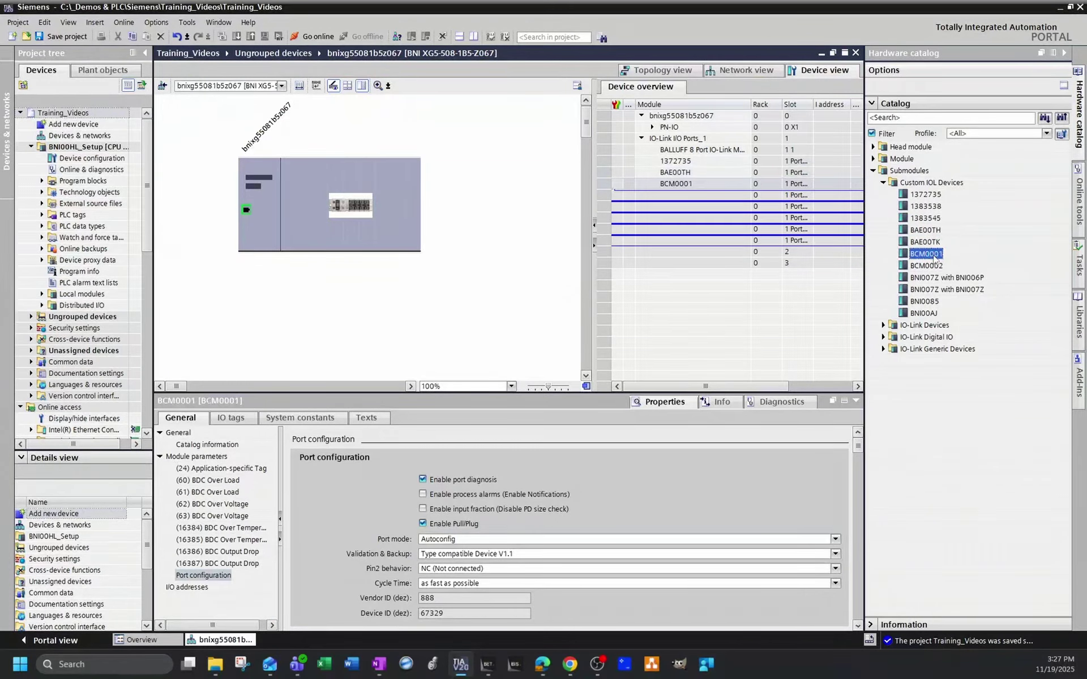
double_click(934, 266)
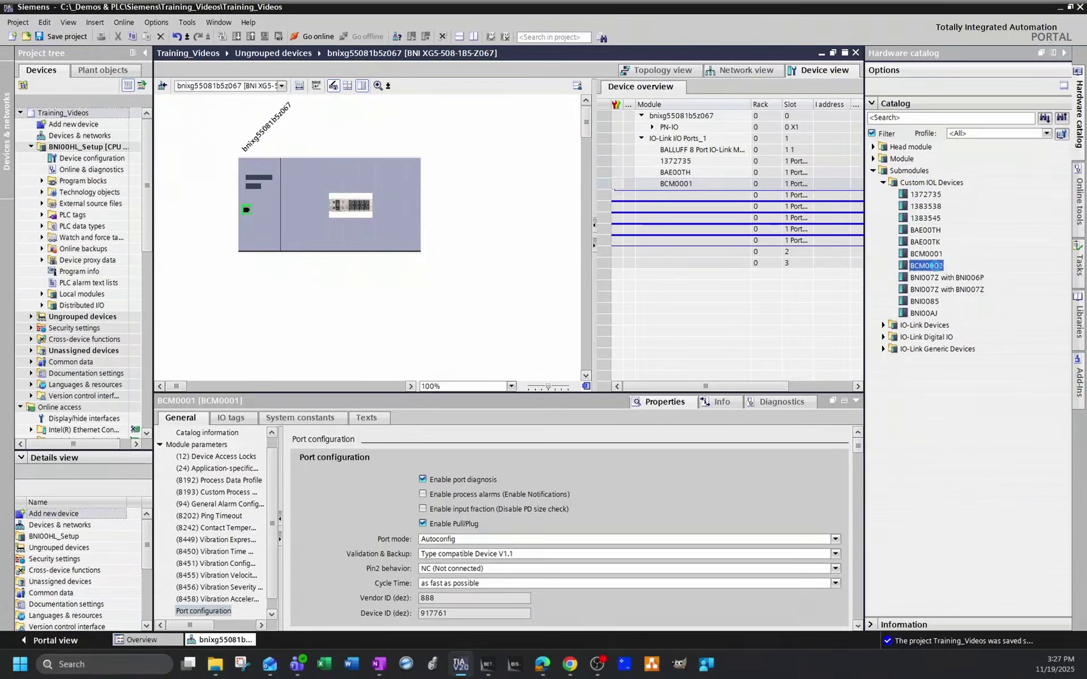
double_click(953, 278)
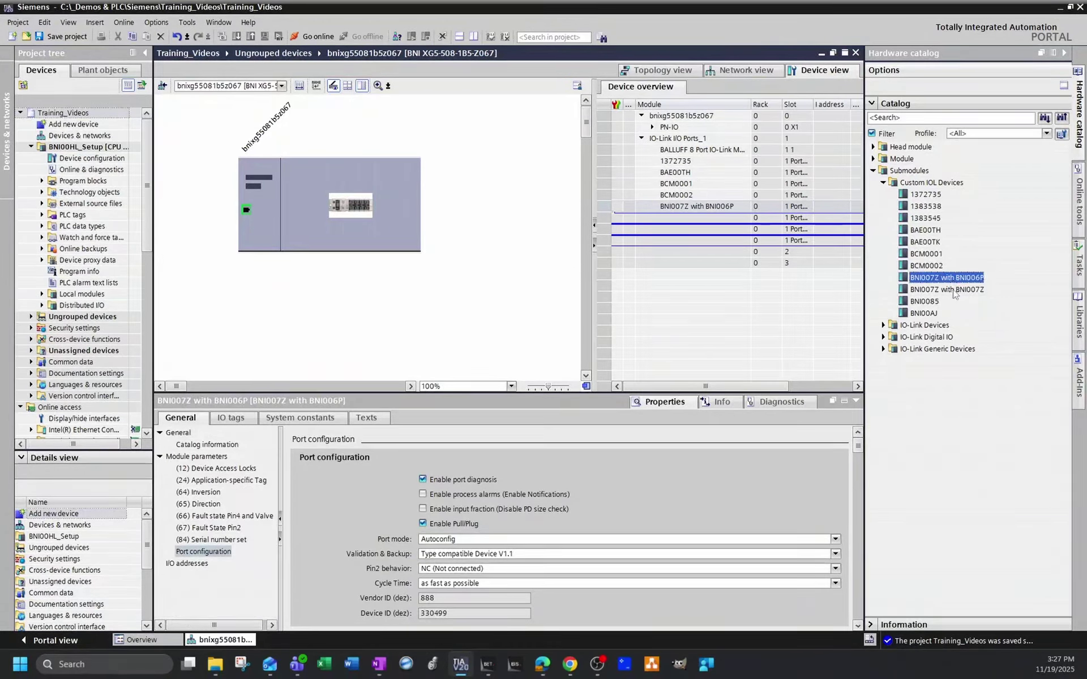
double_click(954, 289)
left_click(926, 302)
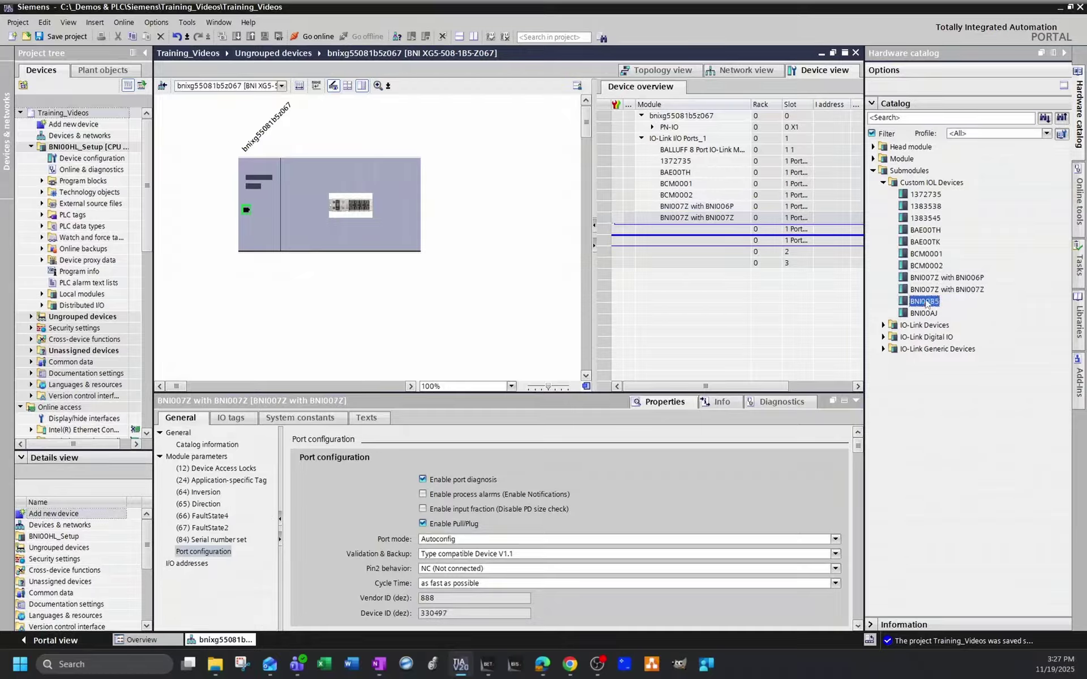
double_click(926, 302)
left_click(926, 314)
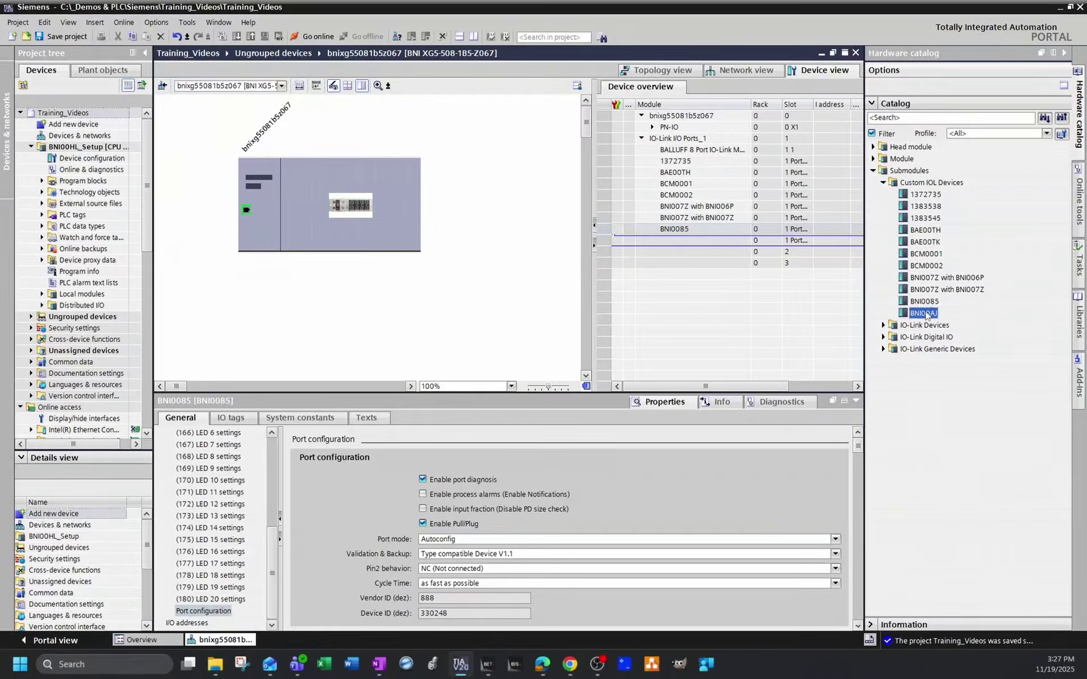
double_click(926, 314)
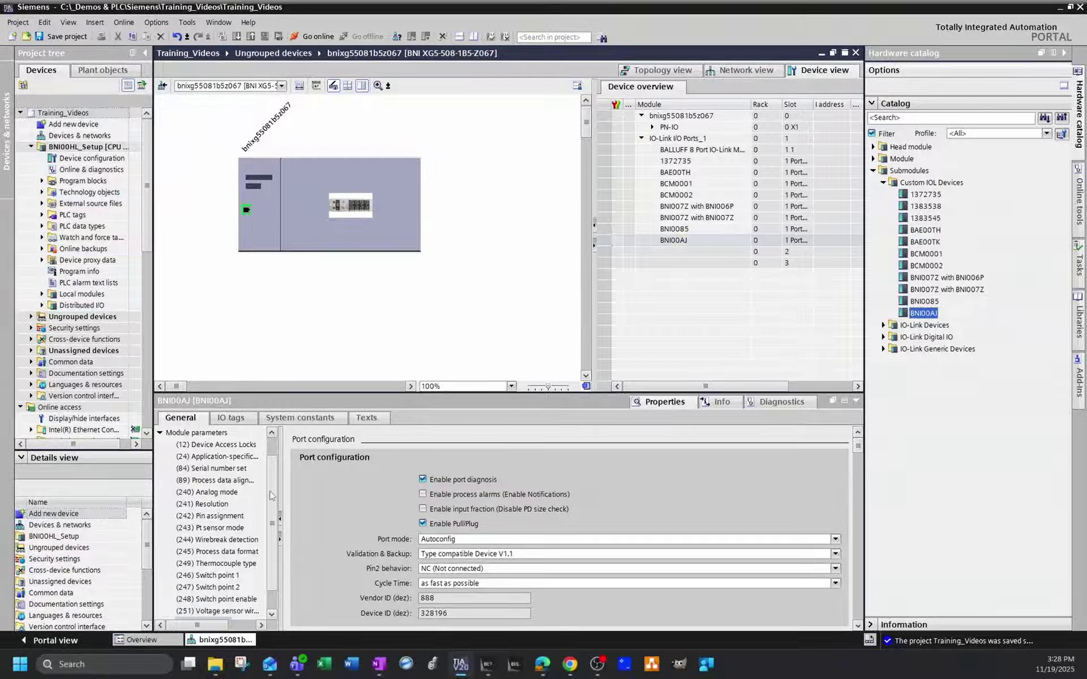
Review the port configuration of the BNI00AJ module and open its (240) Analog mode parameters
scroll(270, 496, "up", 1)
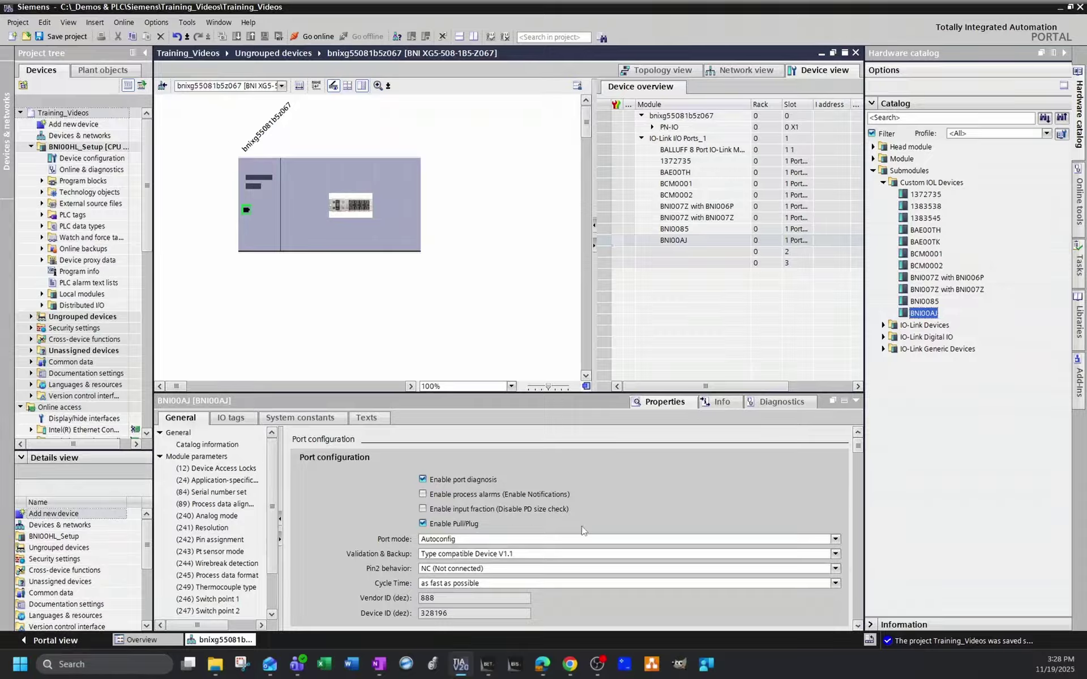
scroll(583, 530, "down", 2)
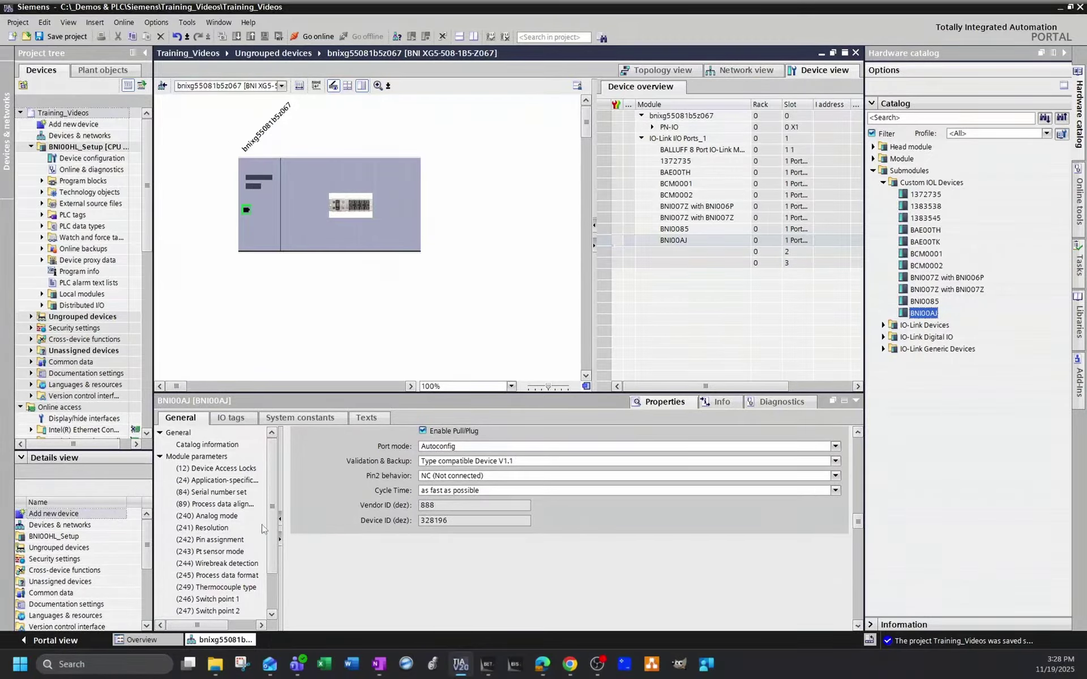
left_click(228, 517)
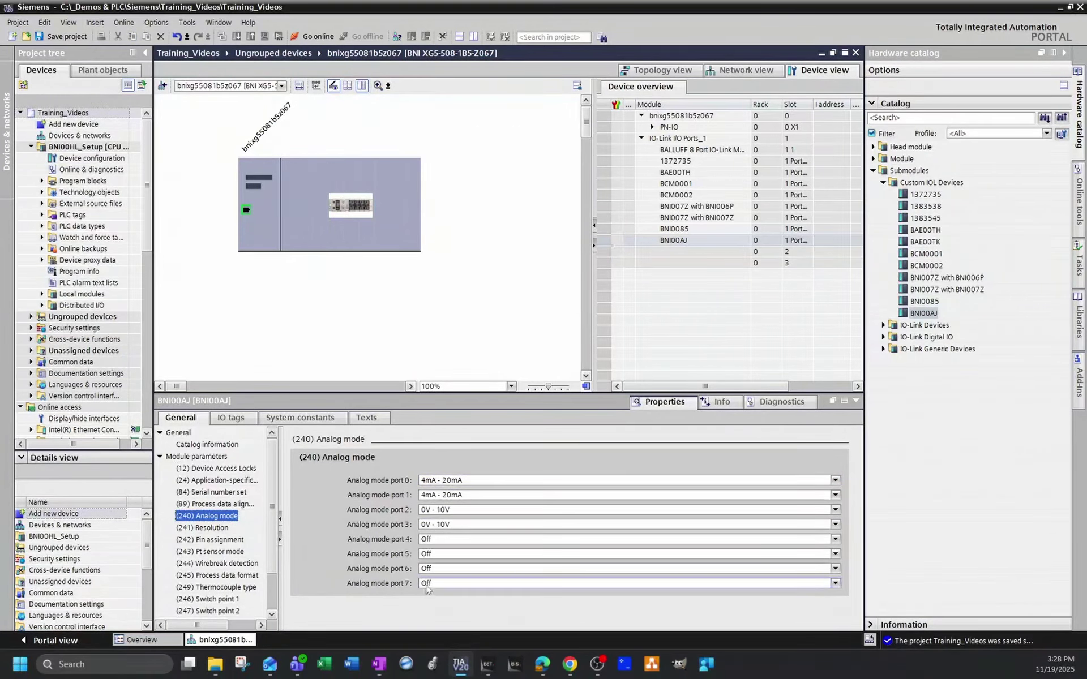
Try 4mA - 20mA as the analog mode of port 4 on the BNI00AJ, and set it back to Off
left_click(430, 539)
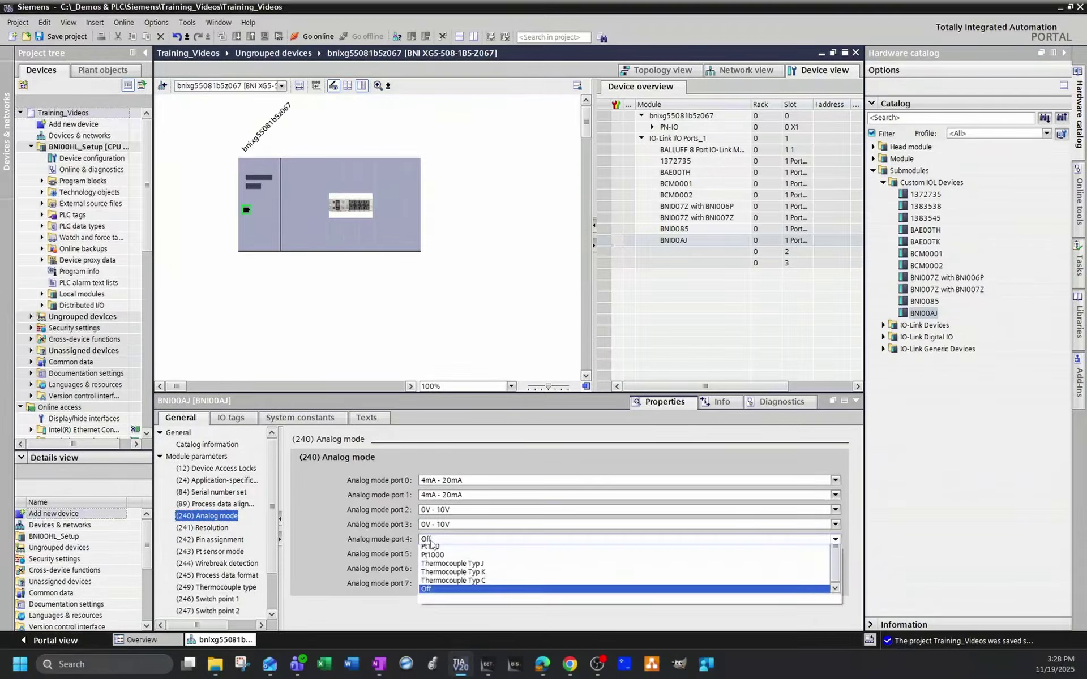
left_click(434, 550)
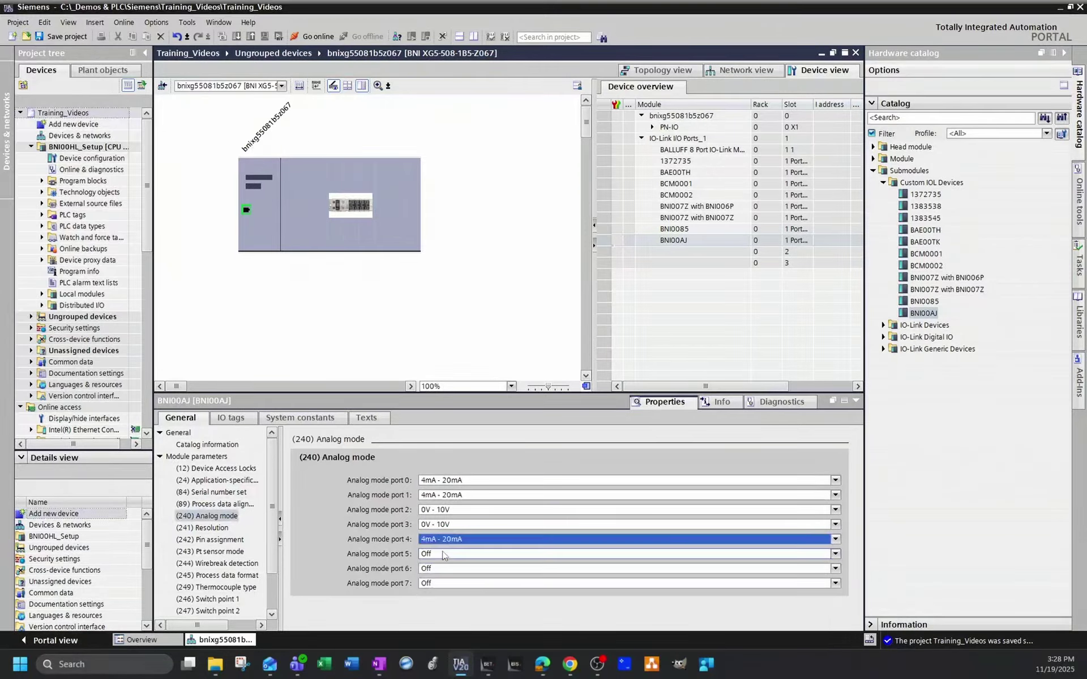
left_click(429, 541)
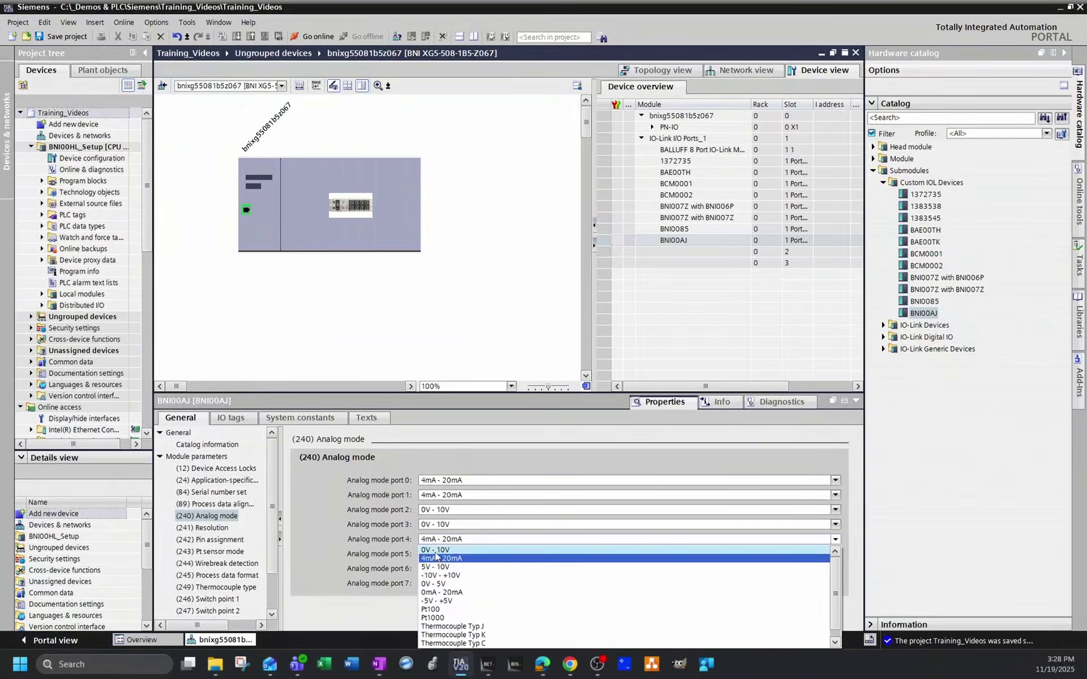
scroll(453, 617, "down", 1)
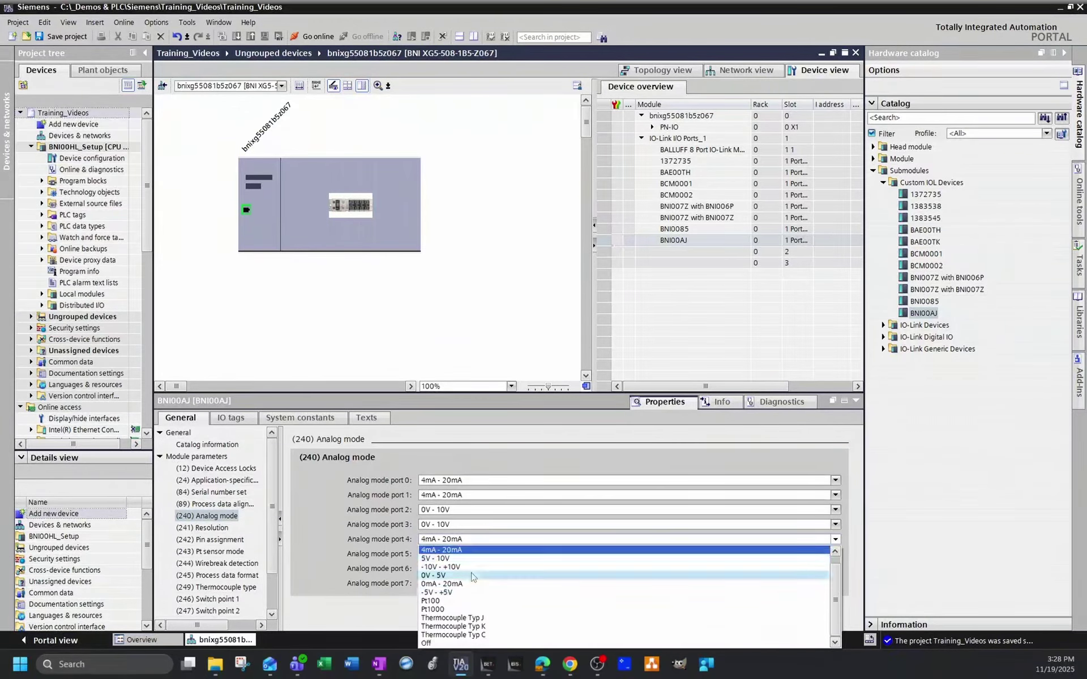
left_click(450, 643)
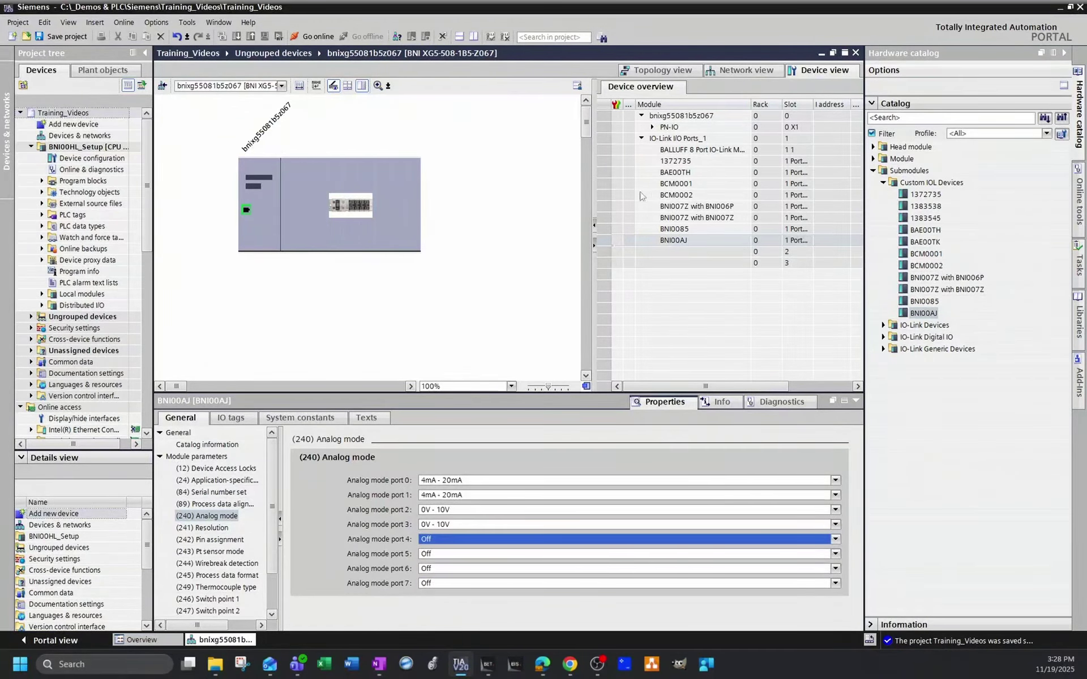
Open the (8192) Process Data Profile parameter of the BCM0002 module
left_click(679, 196)
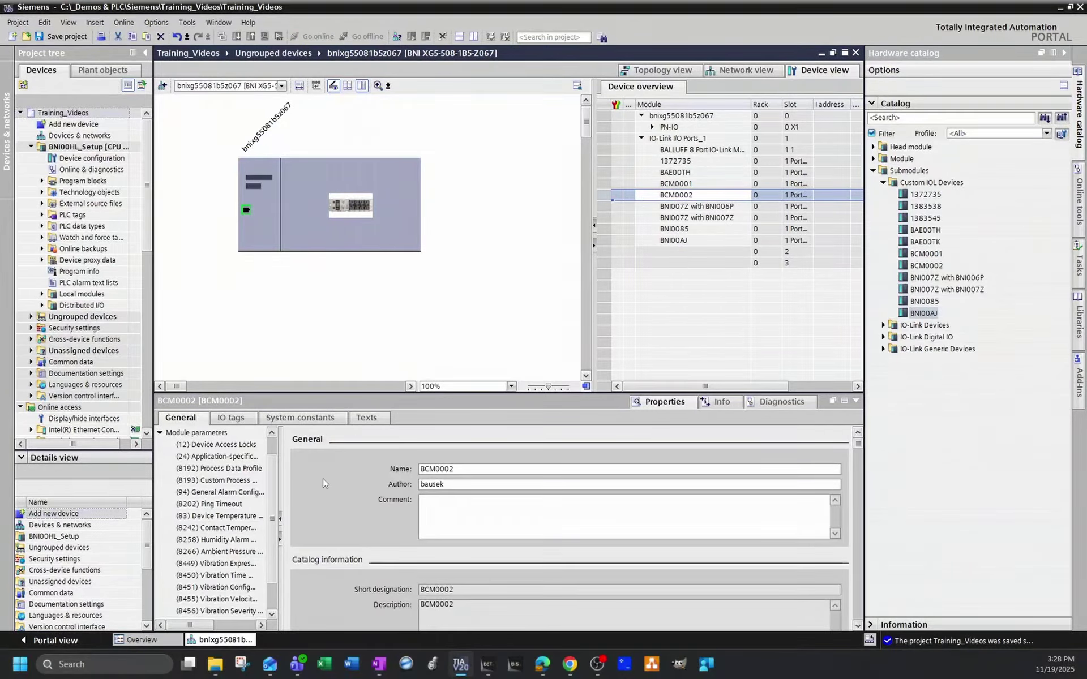
left_click(225, 469)
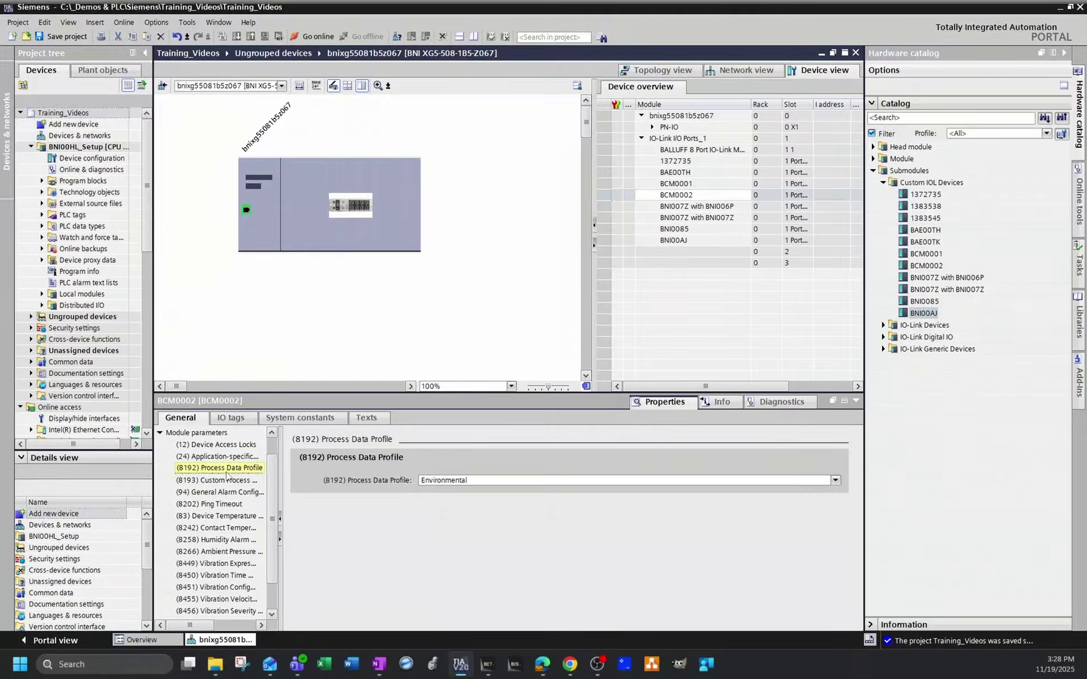